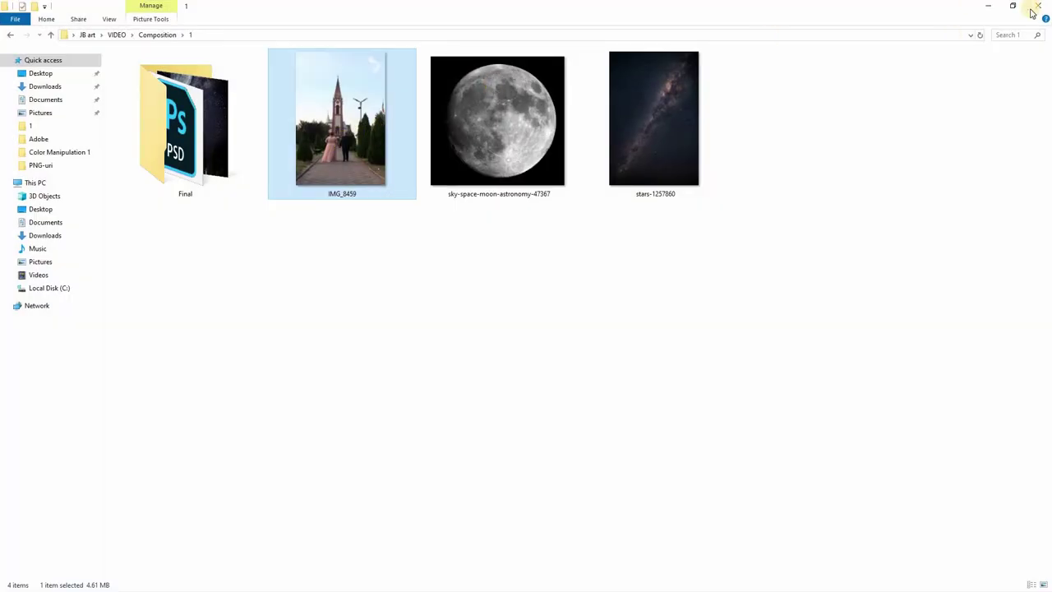
Restore down the Composition\1 Explorer window so the empty Photoshop canvas shows behind it.
left_click(1013, 5)
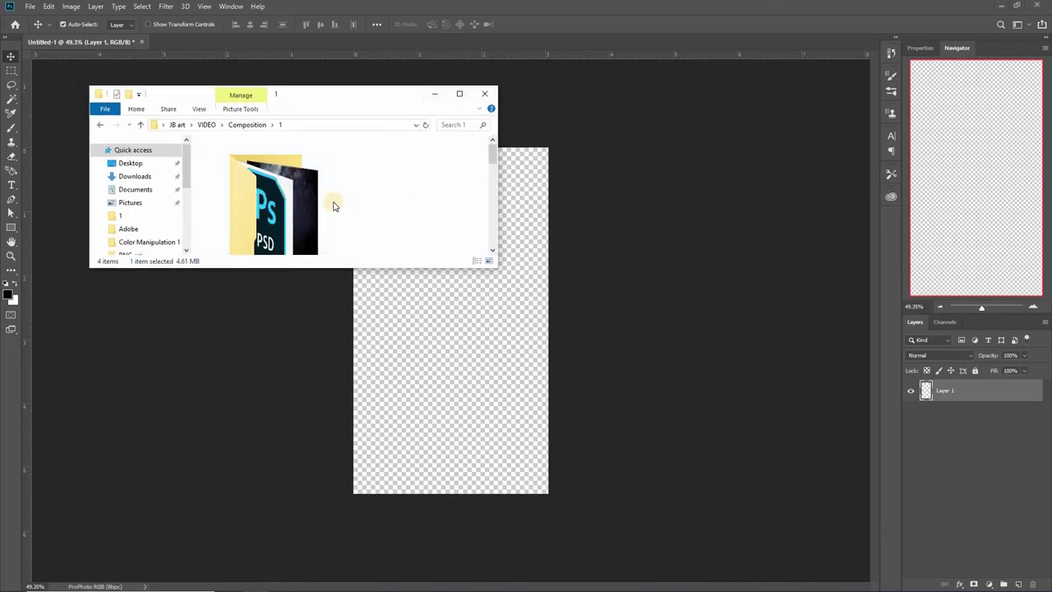
Drop IMG_8459 onto the canvas, shift it down to fill the lower part, and commit.
scroll(333, 206, "down", 1)
scroll(305, 200, "down", 1)
scroll(305, 200, "down", 1)
left_click_drag(305, 200, 442, 309)
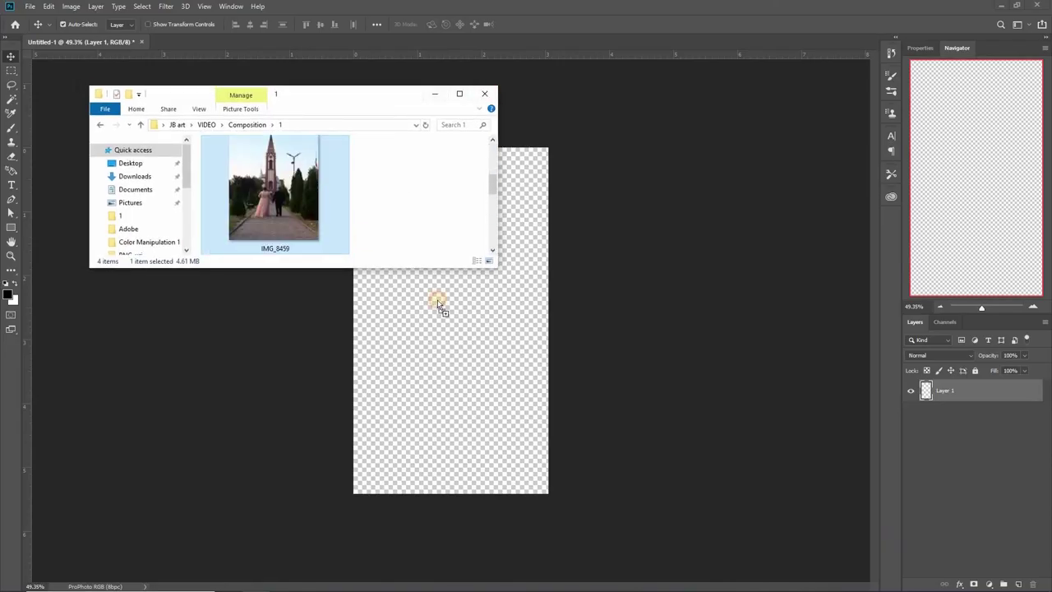
left_click_drag(473, 255, 405, 420)
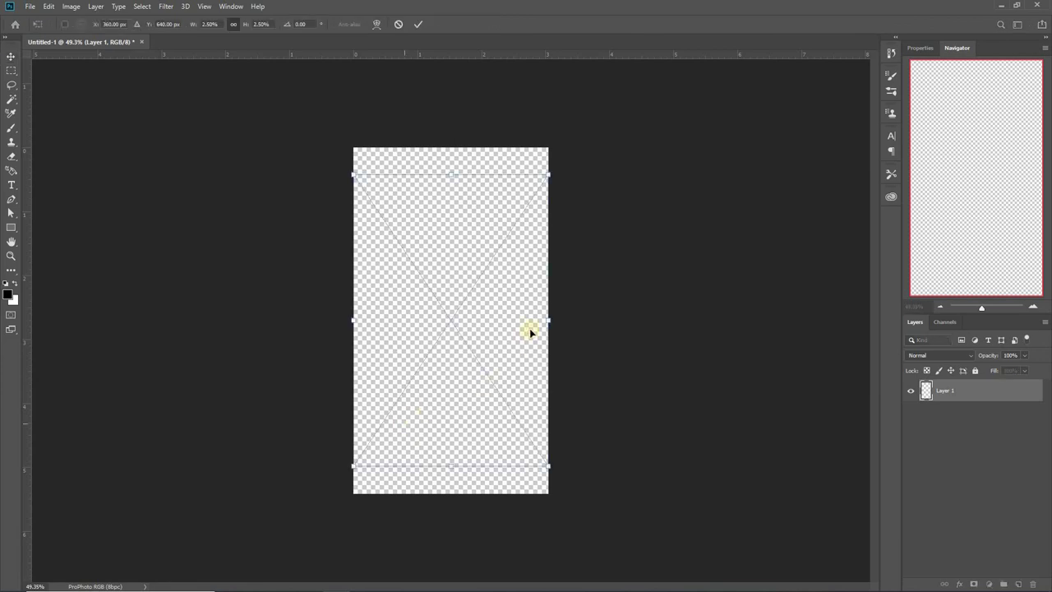
left_click_drag(508, 297, 518, 333)
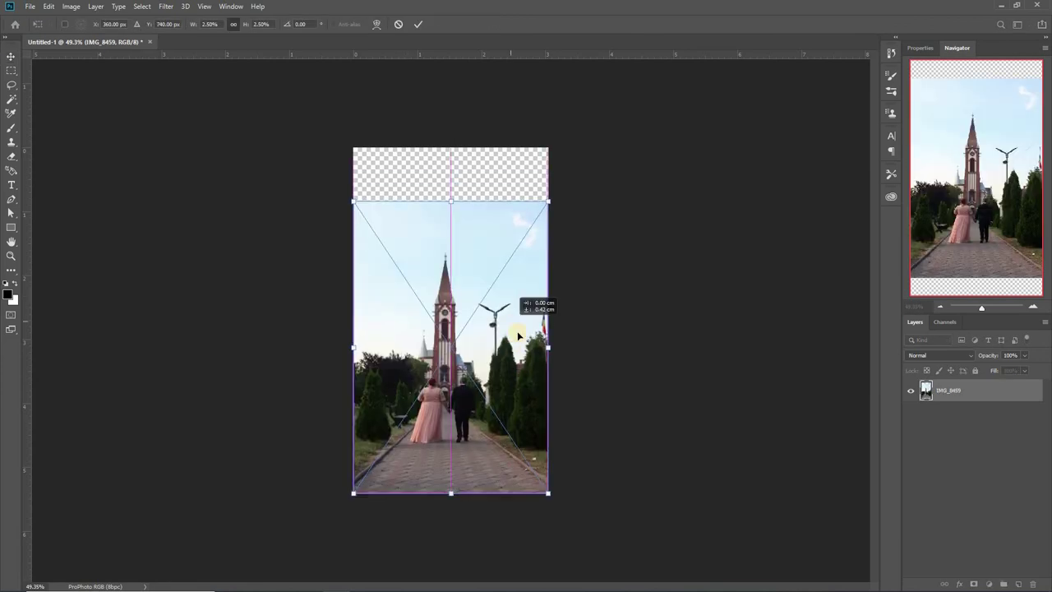
key("Return")
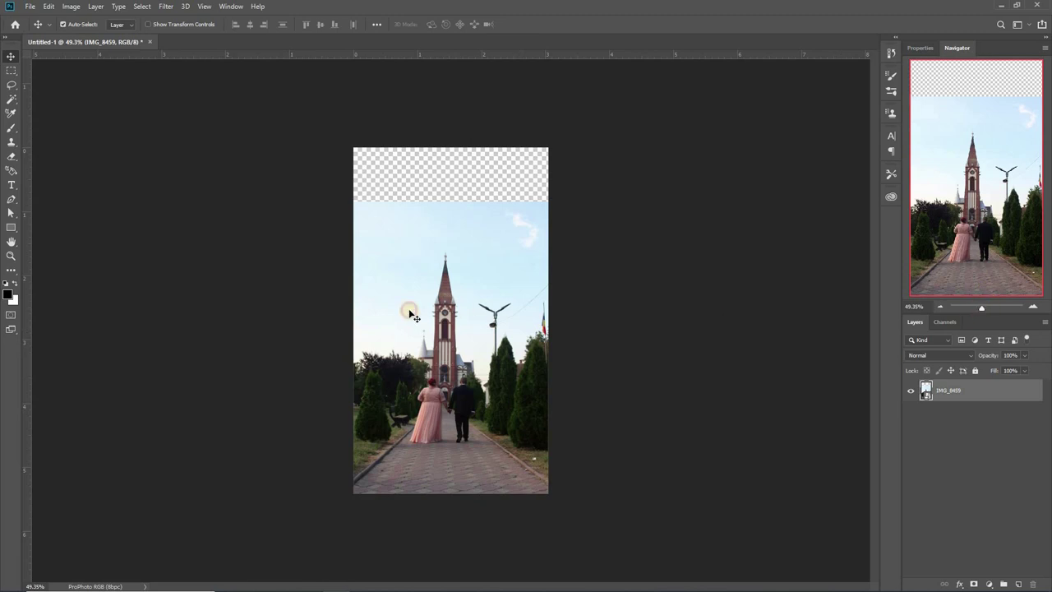
scroll(458, 311, "down", 1)
scroll(457, 311, "up", 3)
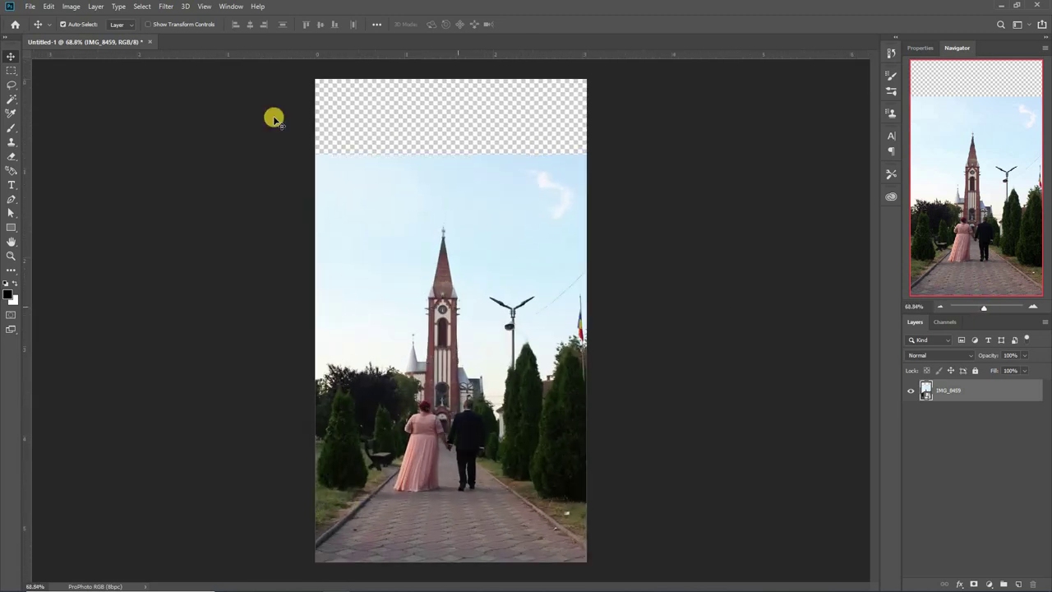
Select the pale sky with Color Range, adding samples, at Fuzziness 16.
left_click(165, 8)
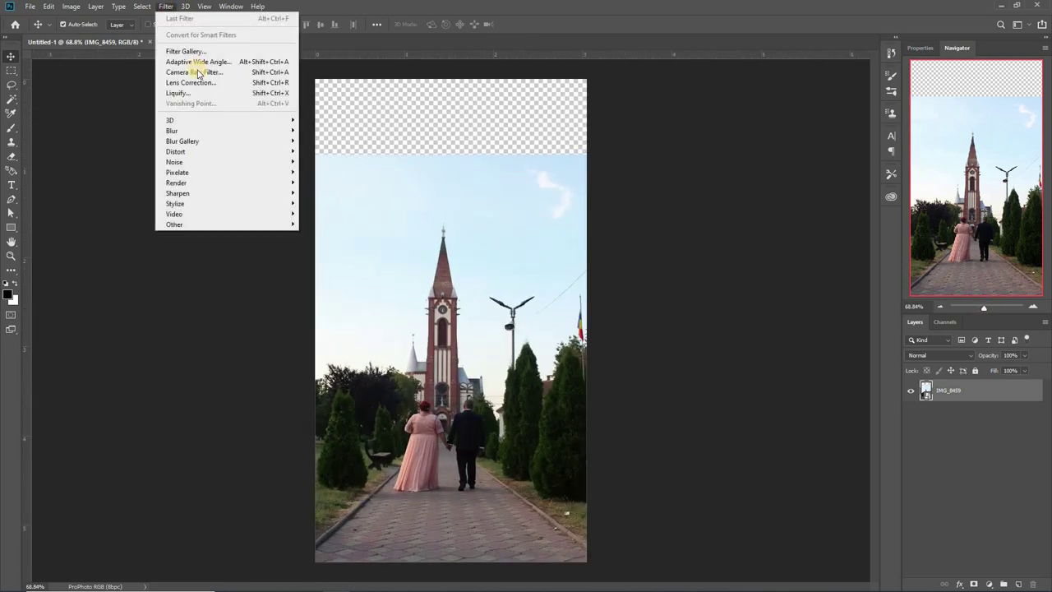
left_click(141, 6)
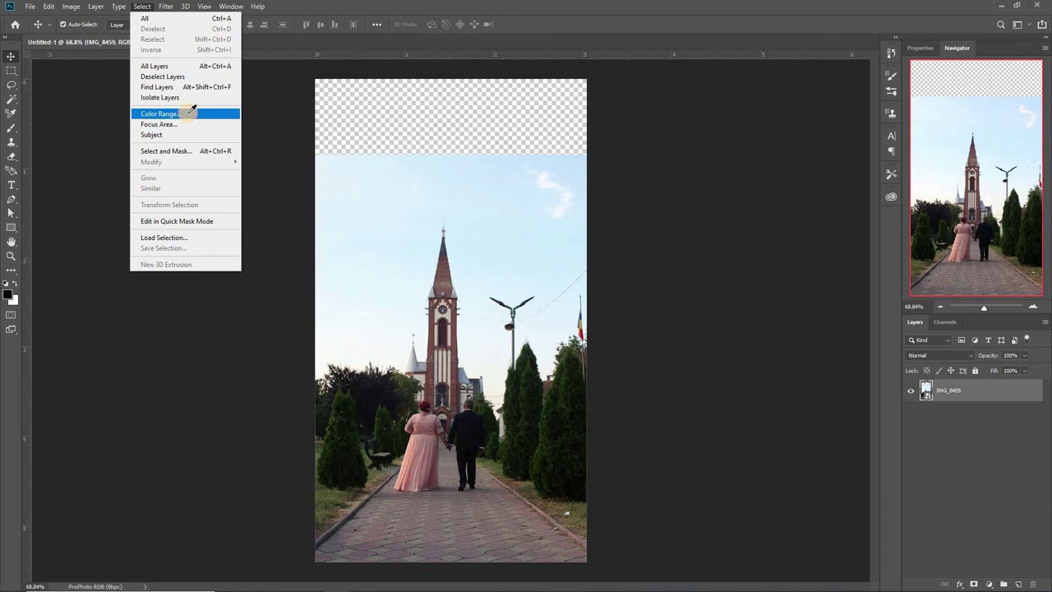
left_click(191, 112)
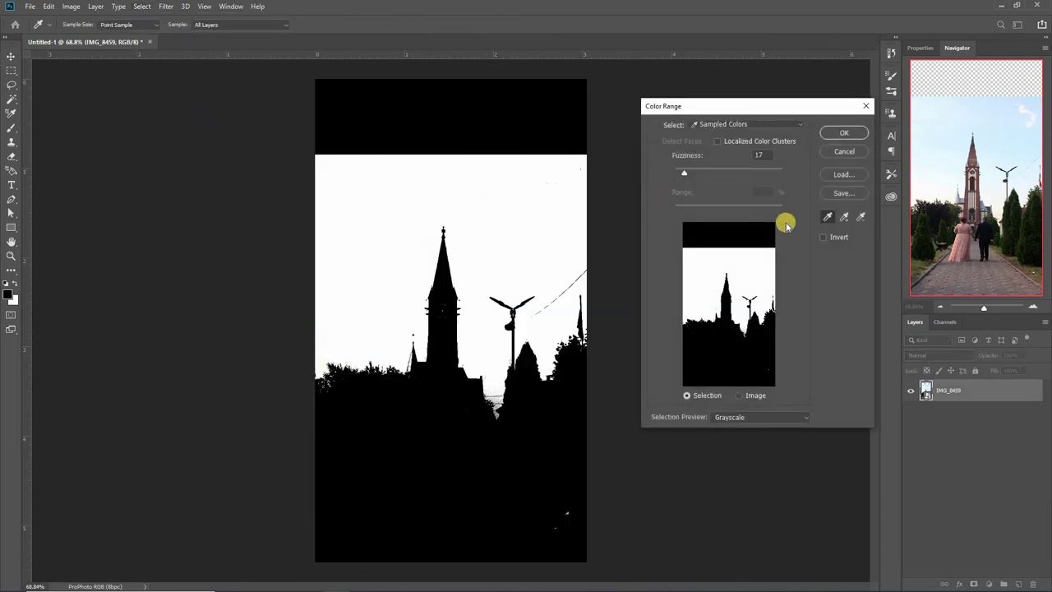
key("shift")
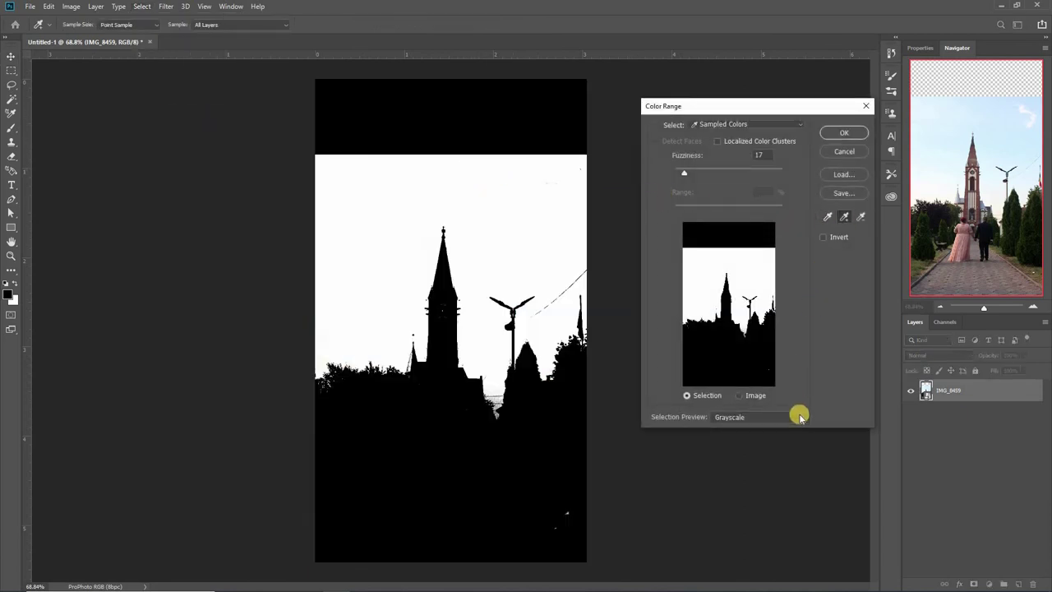
left_click(798, 419)
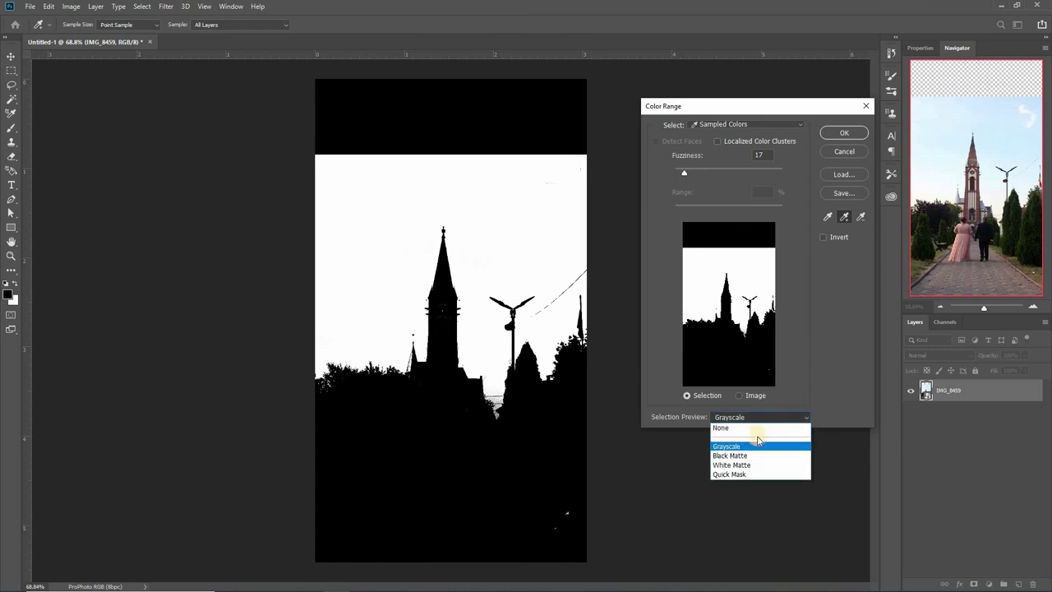
key("Escape")
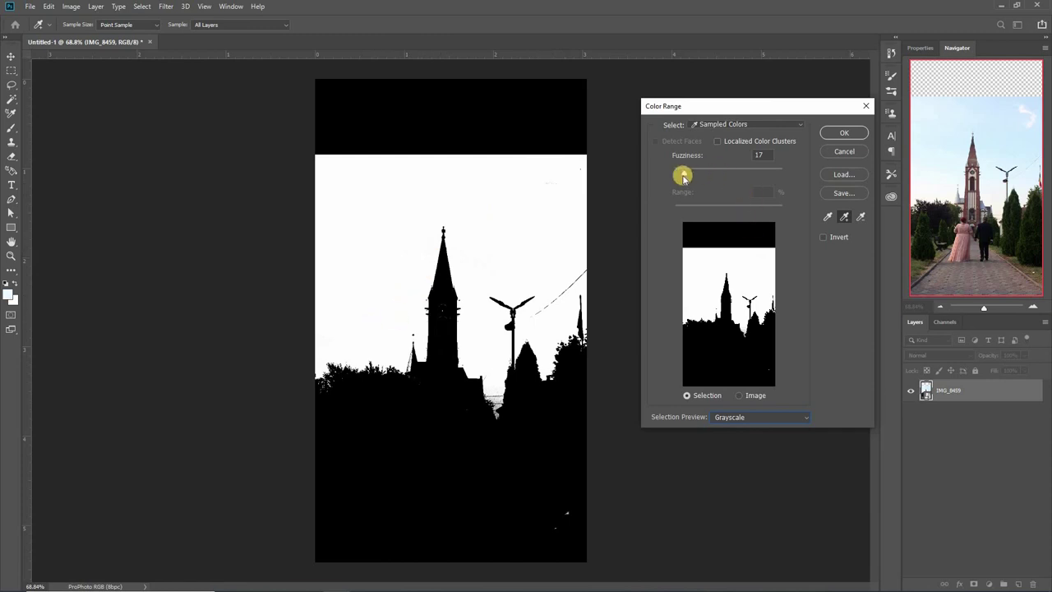
left_click_drag(695, 175, 684, 178)
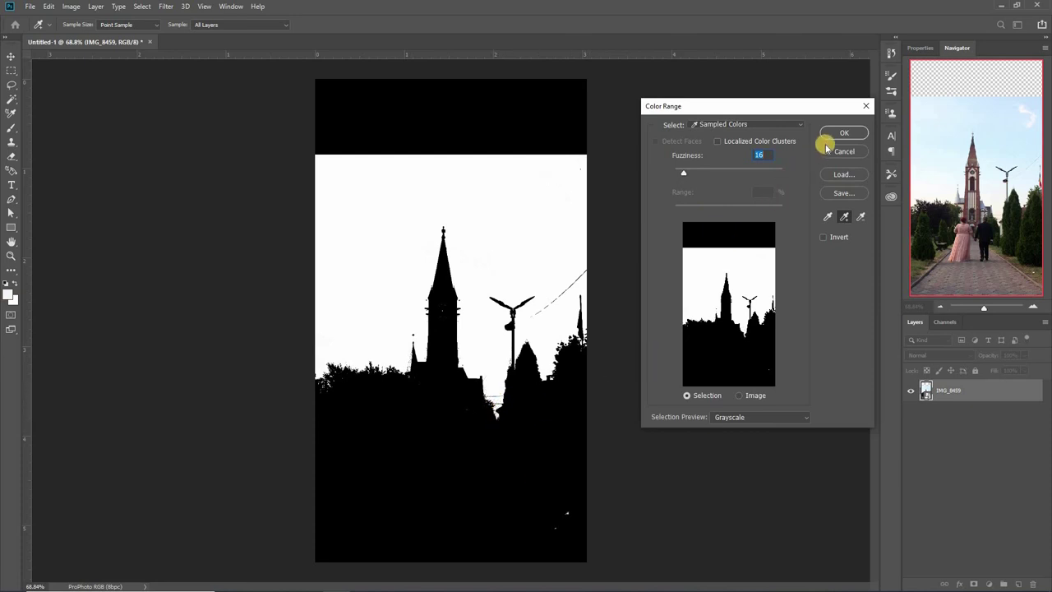
left_click(852, 132)
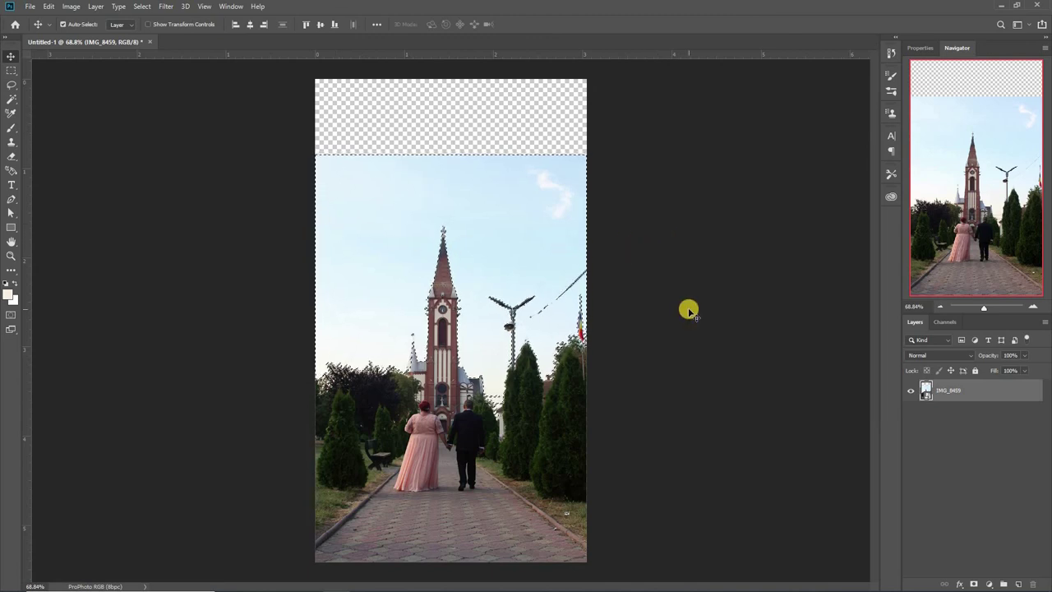
Invert the sky selection and add a layer mask hiding the sky.
left_click(11, 70)
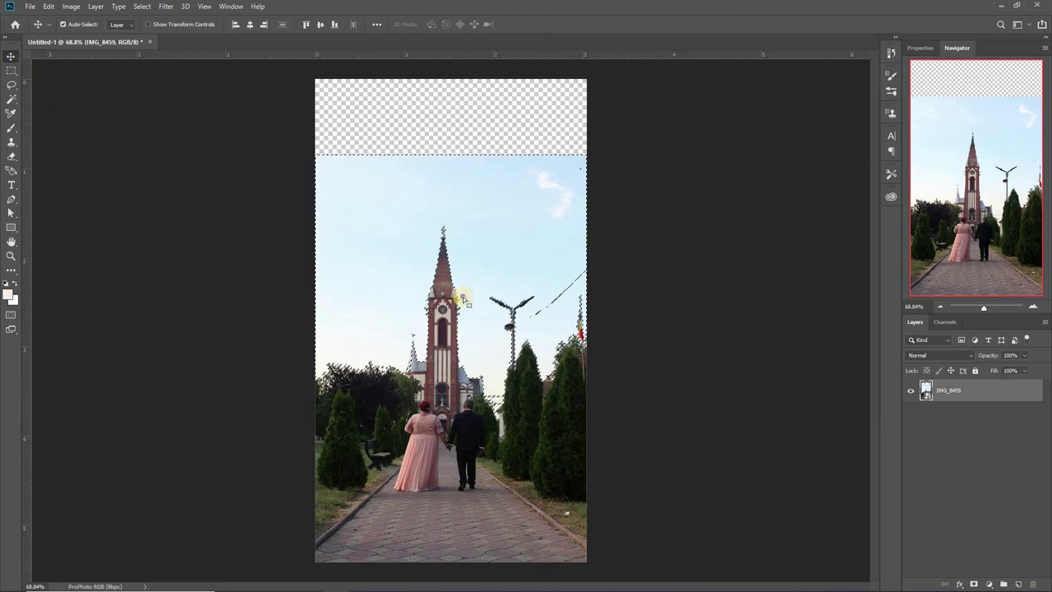
right_click(494, 309)
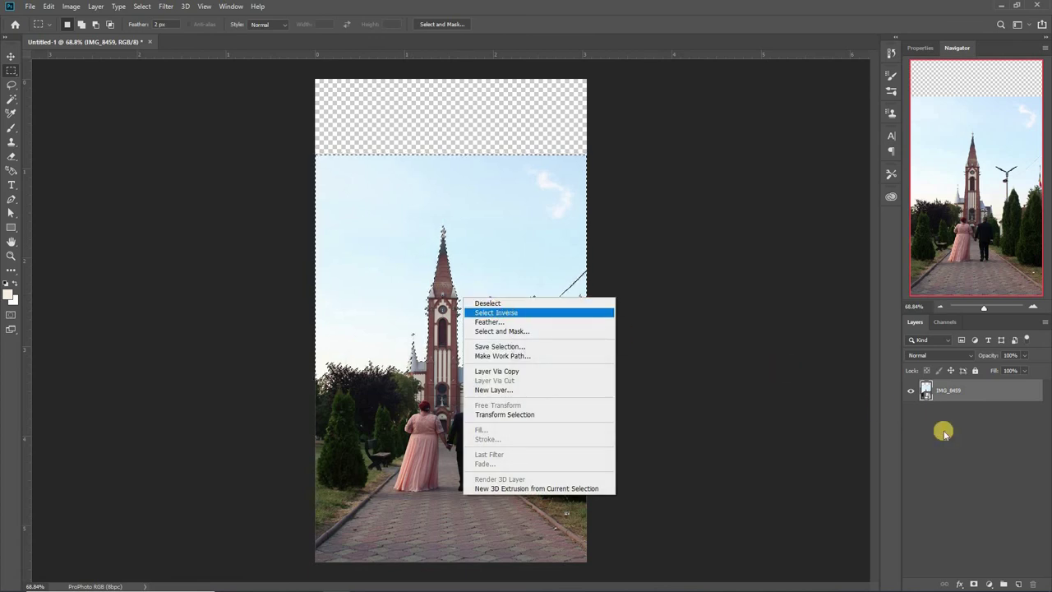
left_click(1012, 517)
left_click(974, 583)
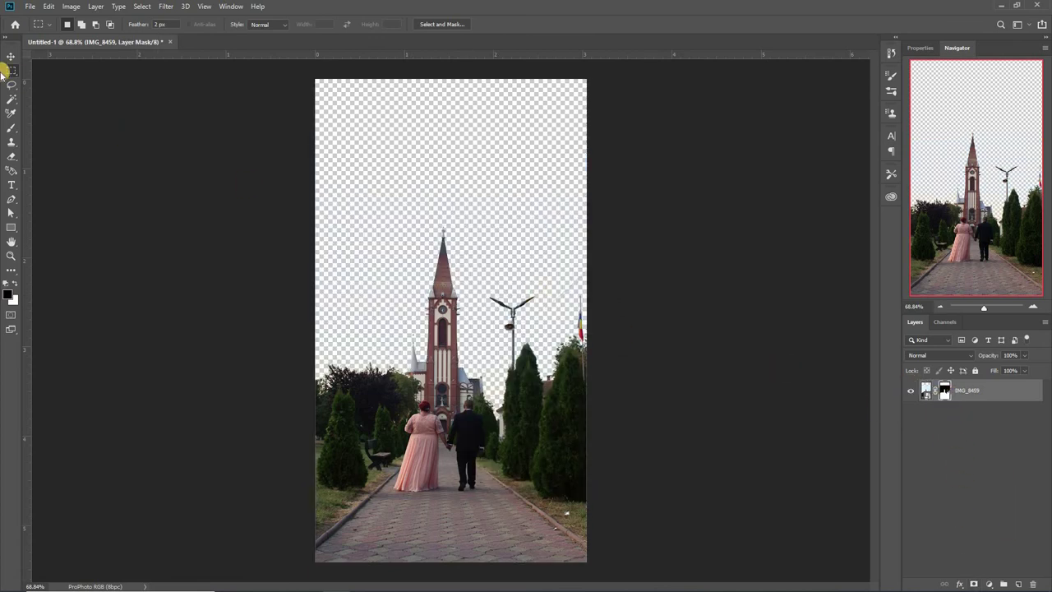
Set up a 167 px brush and zoom in on the church.
left_click(12, 129)
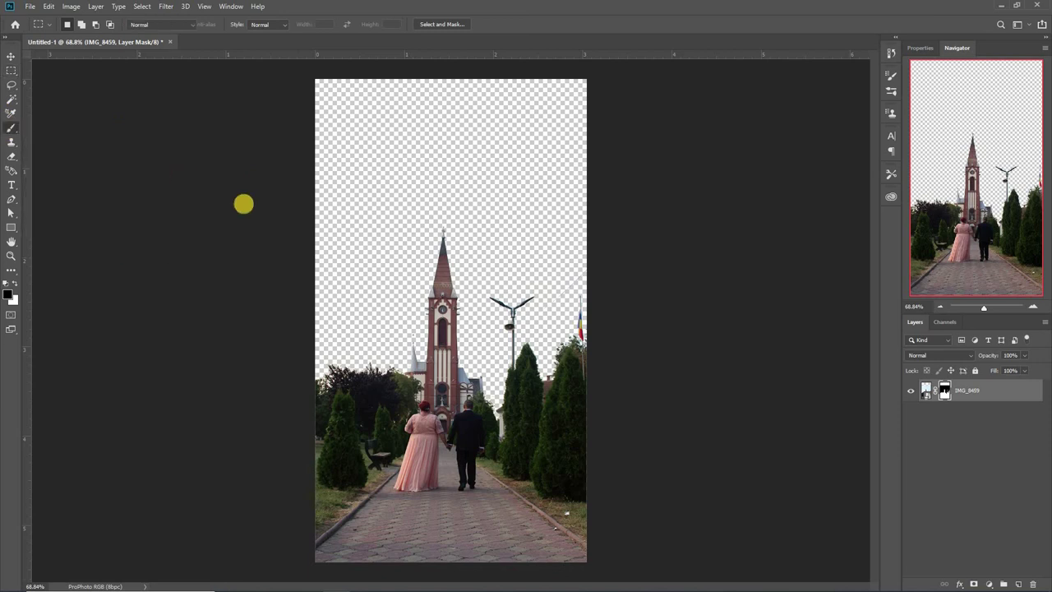
left_click_drag(466, 344, 453, 112)
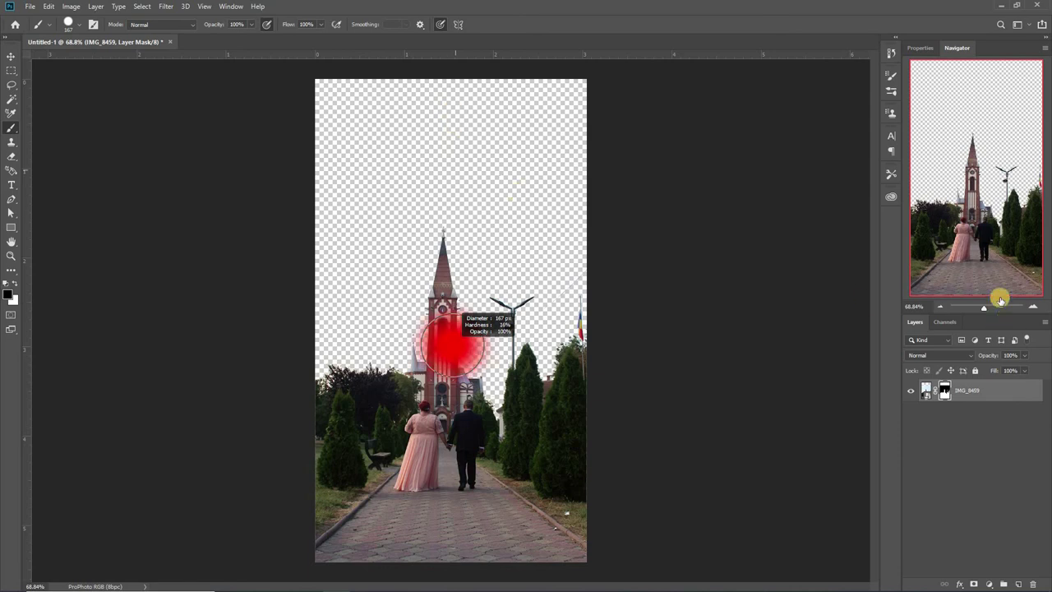
mouse_move(401, 374)
left_mouse_down()
mouse_move(857, 383)
mouse_move(1013, 219)
left_mouse_up()
Add a new Layer 1 below IMG_8459 and fill it black with the Paint Bucket.
key("ctrl+shift+alt+n")
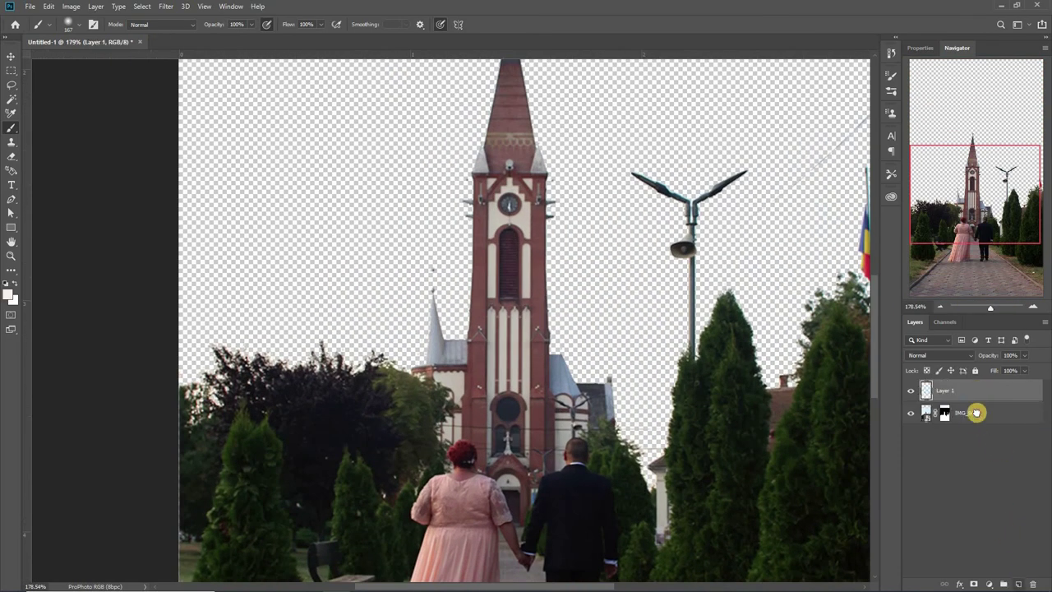
left_click_drag(975, 424, 968, 416)
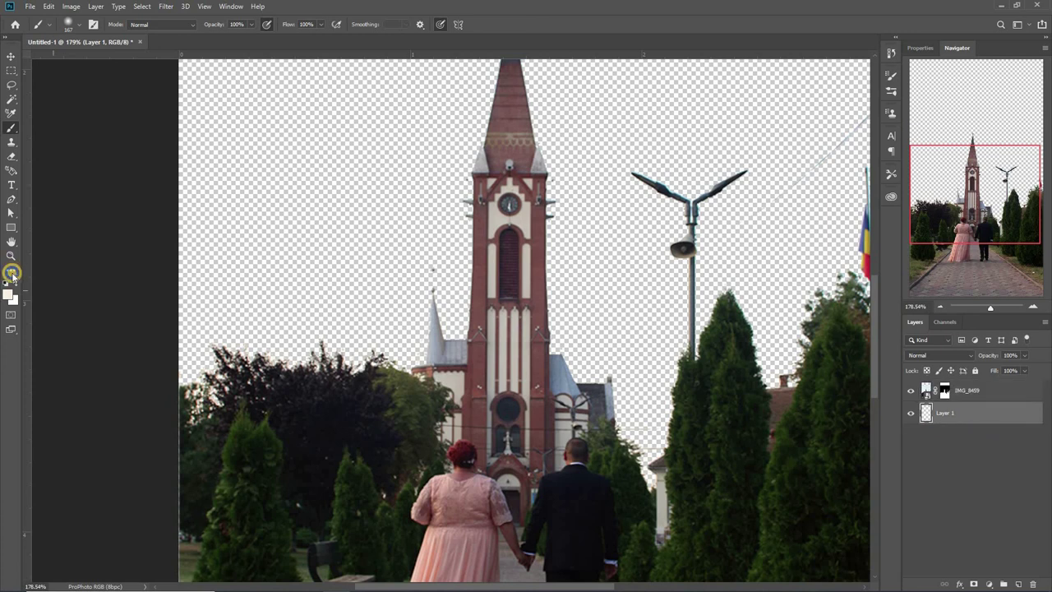
right_click(46, 510)
left_click(23, 305)
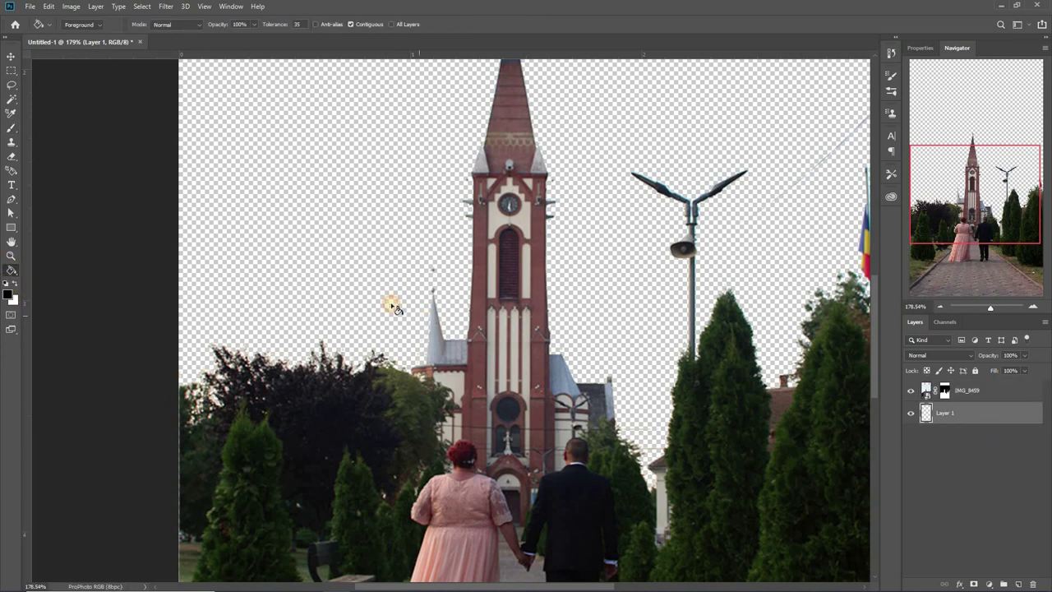
left_click(384, 315)
left_click(948, 398)
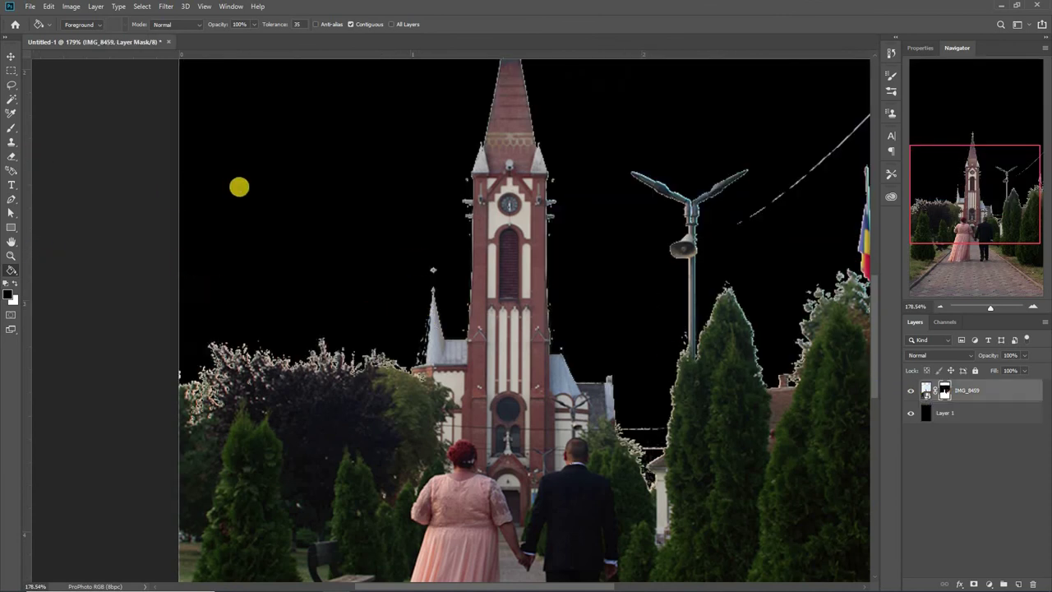
With a smaller soft brush, paint the light treetop fringe out of the mask.
key("b")
left_click_drag(333, 227, 331, 227)
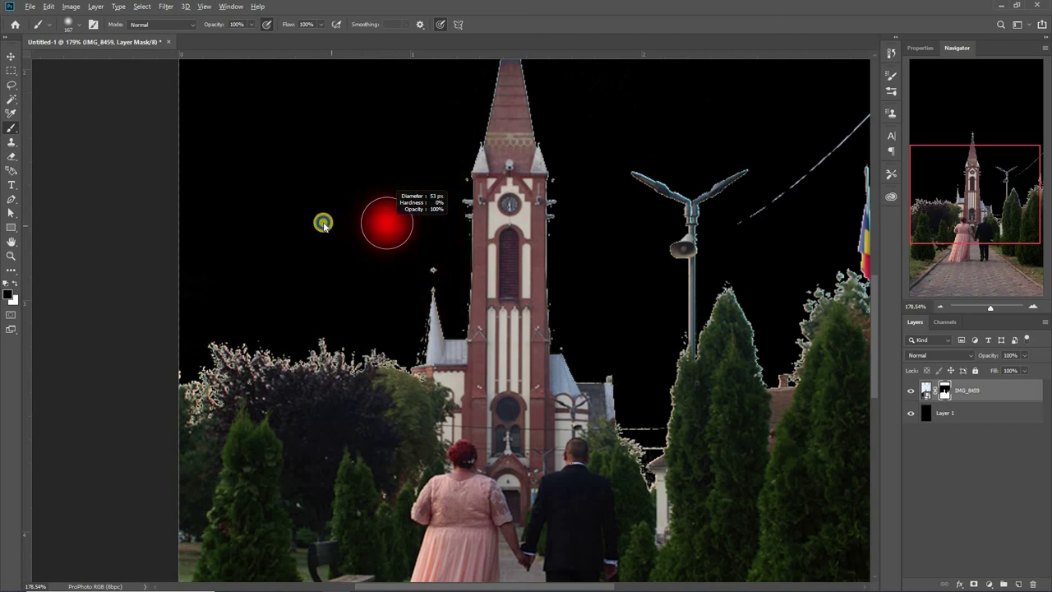
left_click_drag(323, 223, 315, 218)
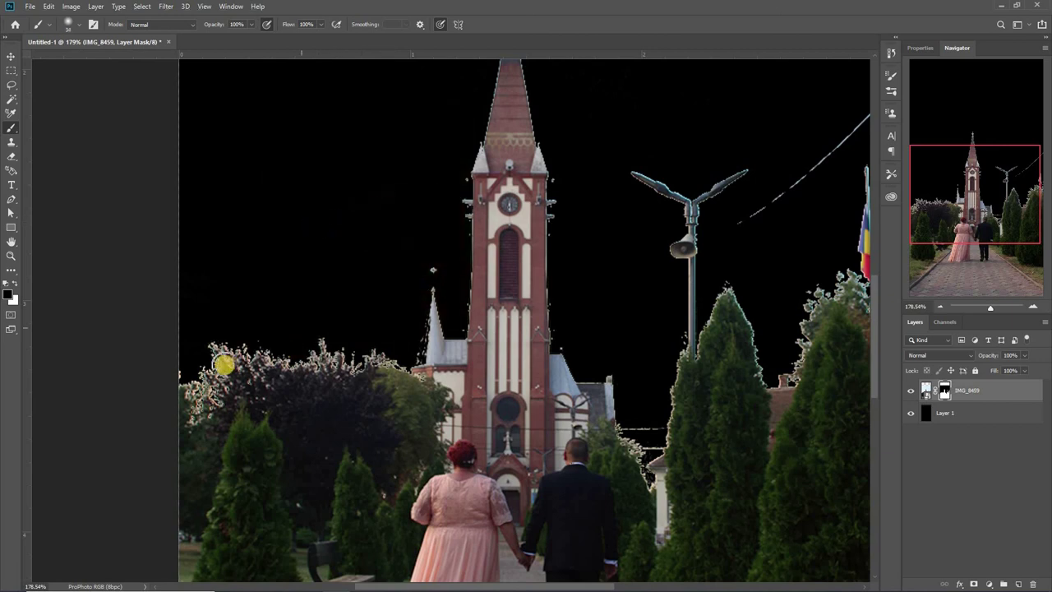
mouse_move(224, 364)
left_mouse_down()
mouse_move(376, 350)
mouse_move(247, 369)
mouse_move(289, 336)
mouse_move(463, 356)
mouse_move(501, 179)
mouse_move(446, 342)
left_mouse_up()
scroll(383, 352, "up", 5)
Toggle the brush colour and mask out the lamp post, wire, flag and remaining fringe.
key("x")
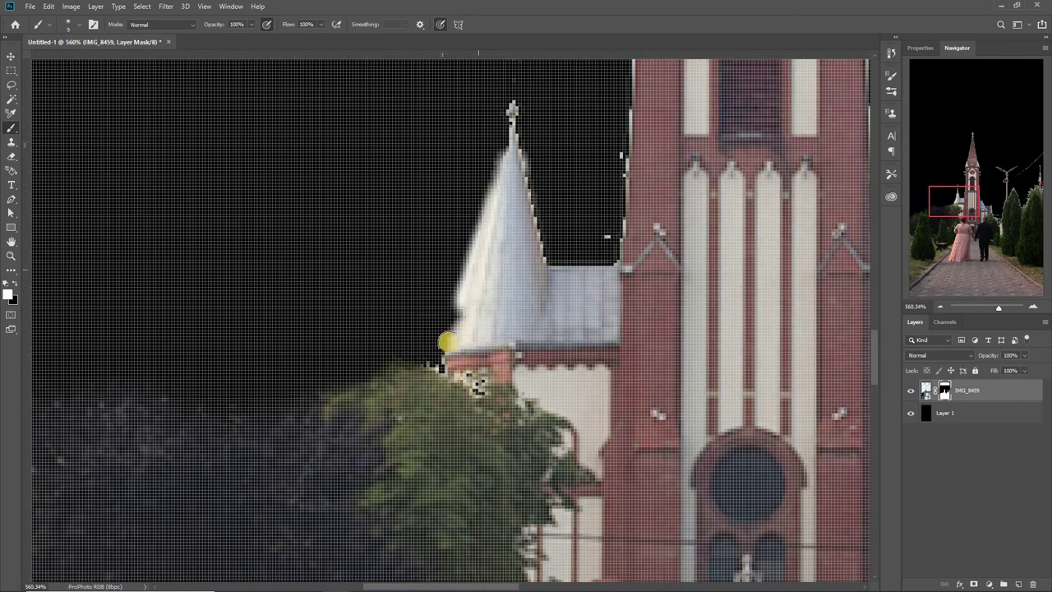
scroll(461, 271, "up", 1)
scroll(474, 279, "up", 2)
scroll(502, 292, "up", 1)
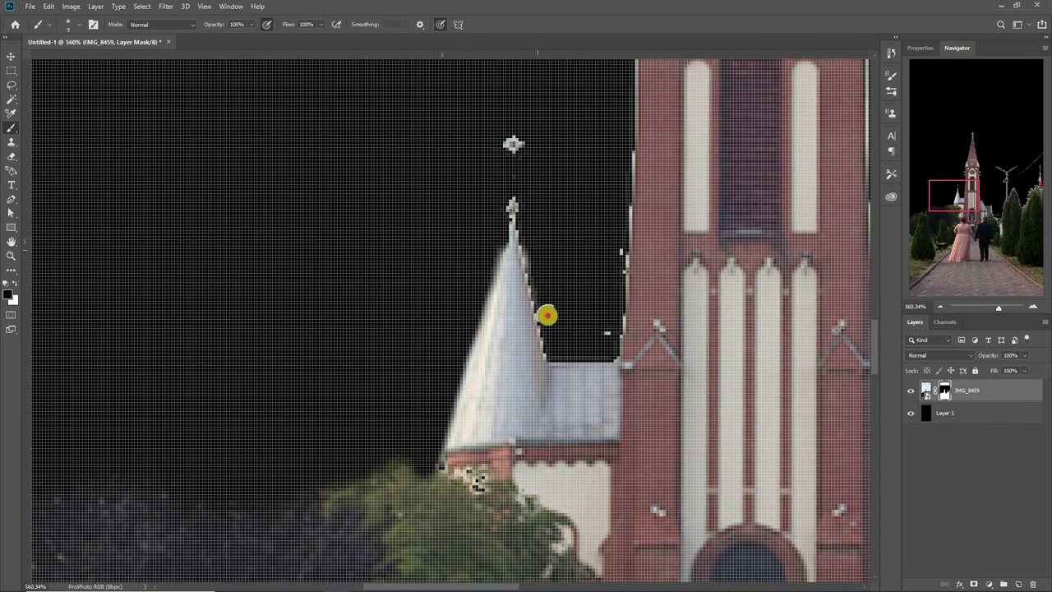
mouse_move(954, 197)
left_mouse_down()
mouse_move(975, 136)
mouse_move(991, 226)
left_mouse_up()
scroll(511, 261, "down", 5)
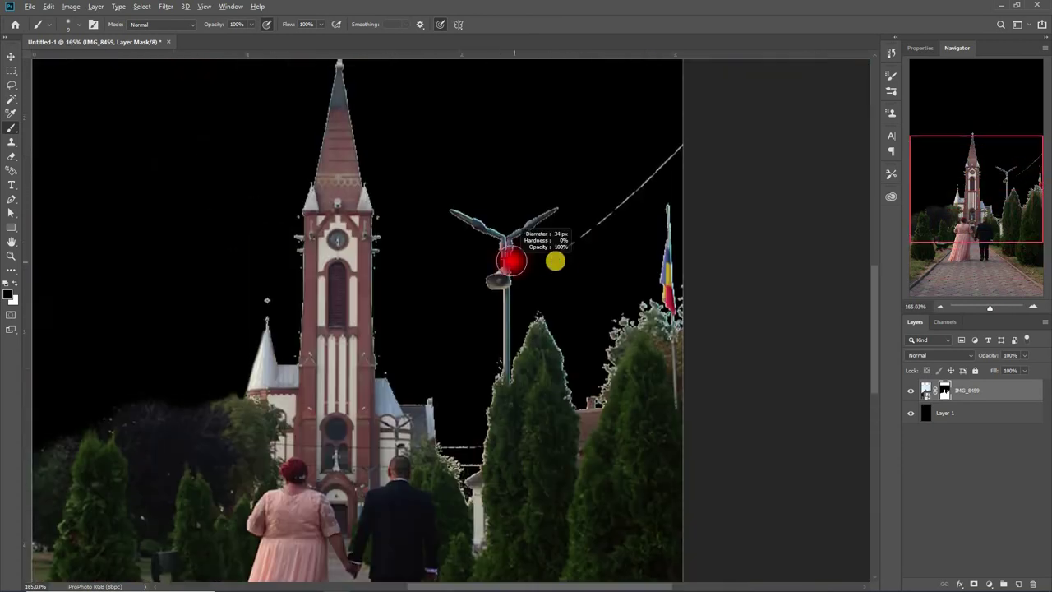
mouse_move(555, 261)
left_mouse_down()
mouse_move(601, 310)
mouse_move(639, 305)
mouse_move(550, 303)
mouse_move(465, 413)
mouse_move(494, 360)
mouse_move(578, 364)
mouse_move(510, 349)
left_mouse_up()
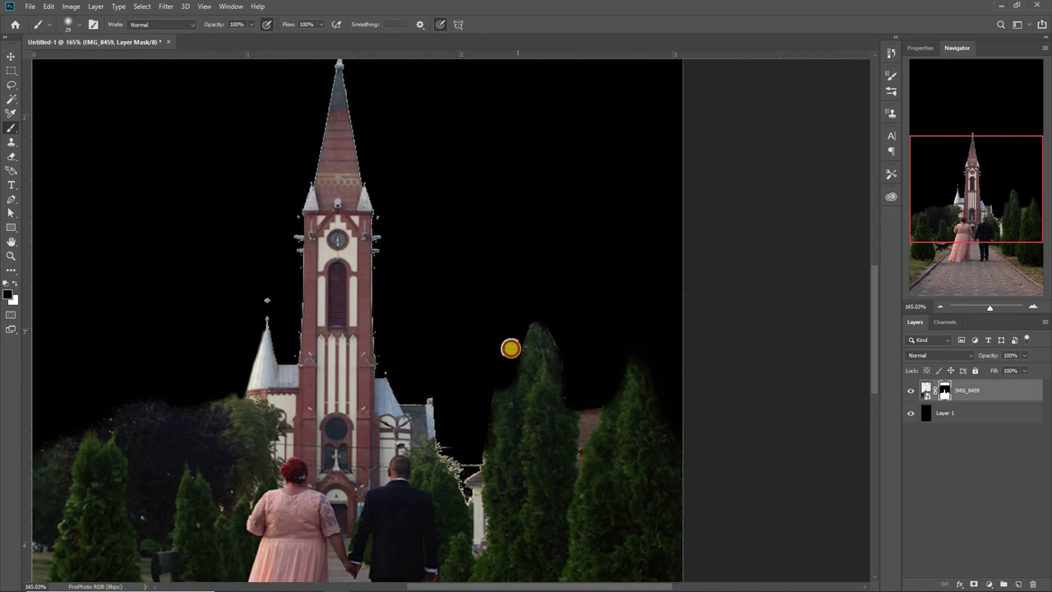
key("p")
scroll(188, 204, "up", 3)
key("alt+t")
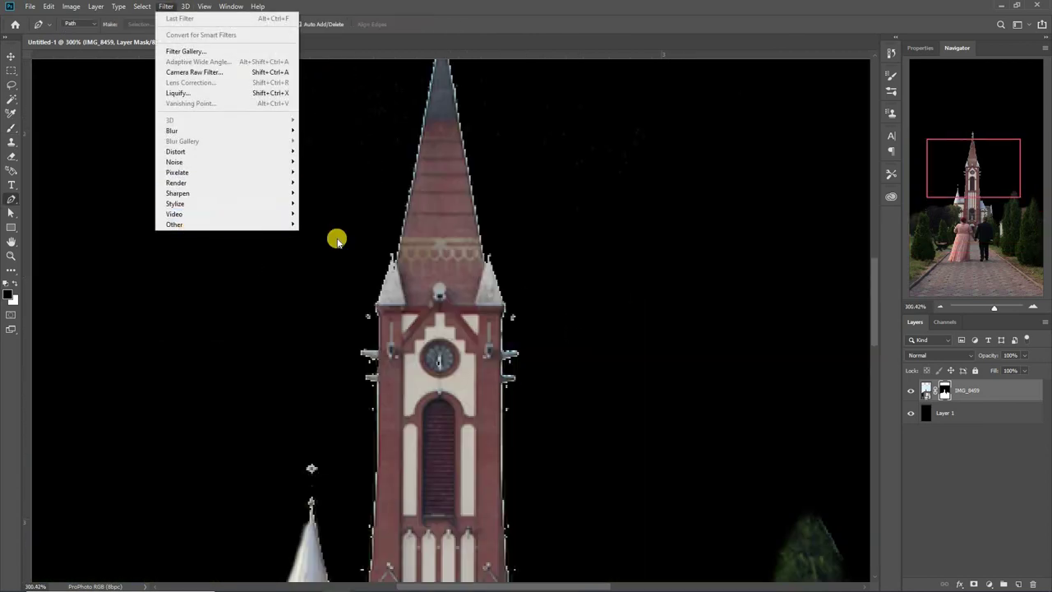
Run Filter > Other > Minimum on the mask at 0.7 px radius with Roundness.
mouse_move(174, 224)
left_click(321, 265)
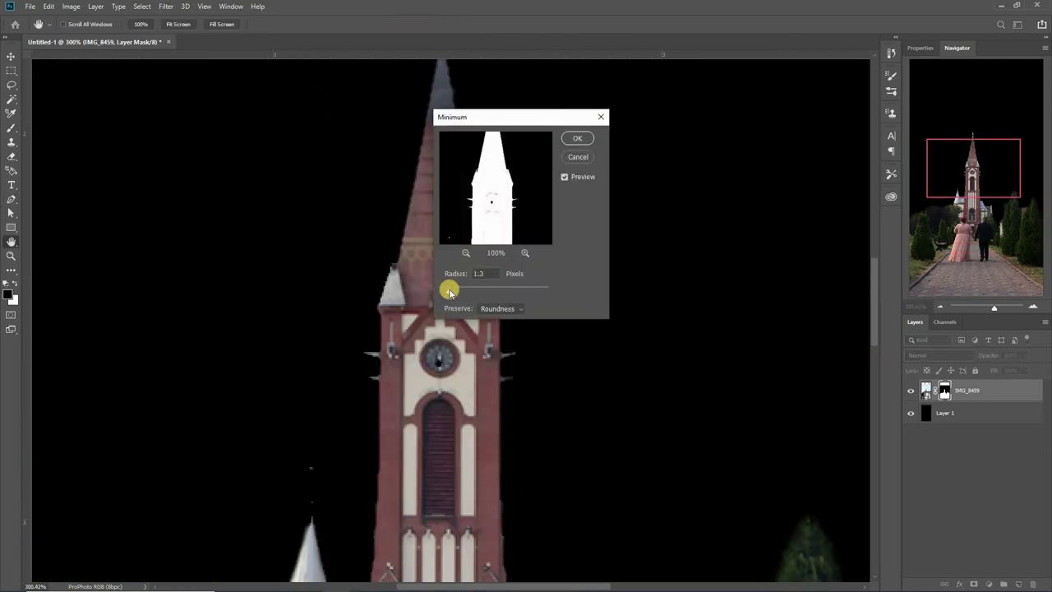
left_click_drag(447, 292, 445, 292)
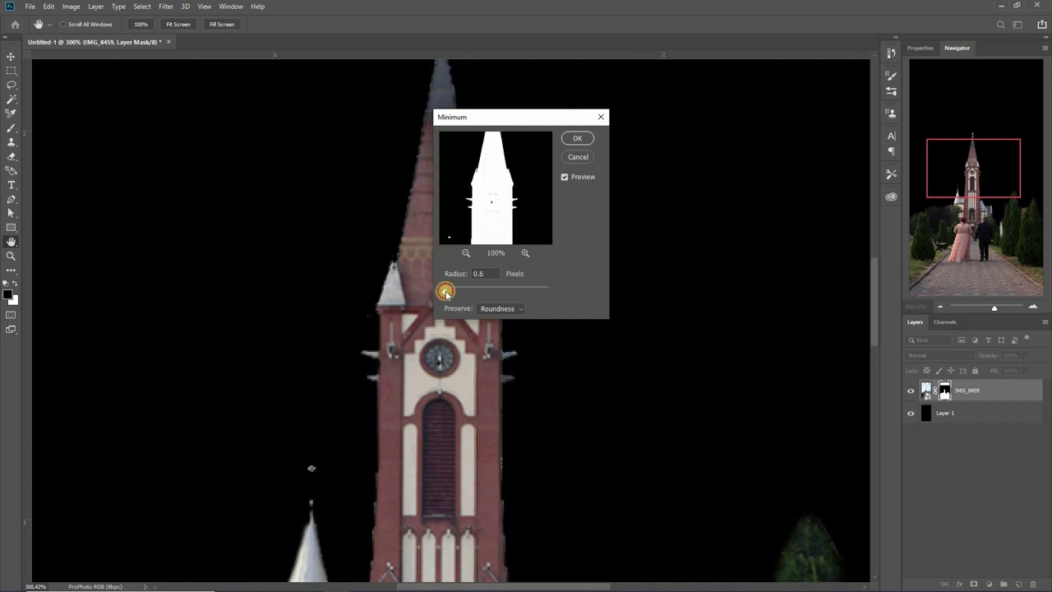
left_click(445, 293)
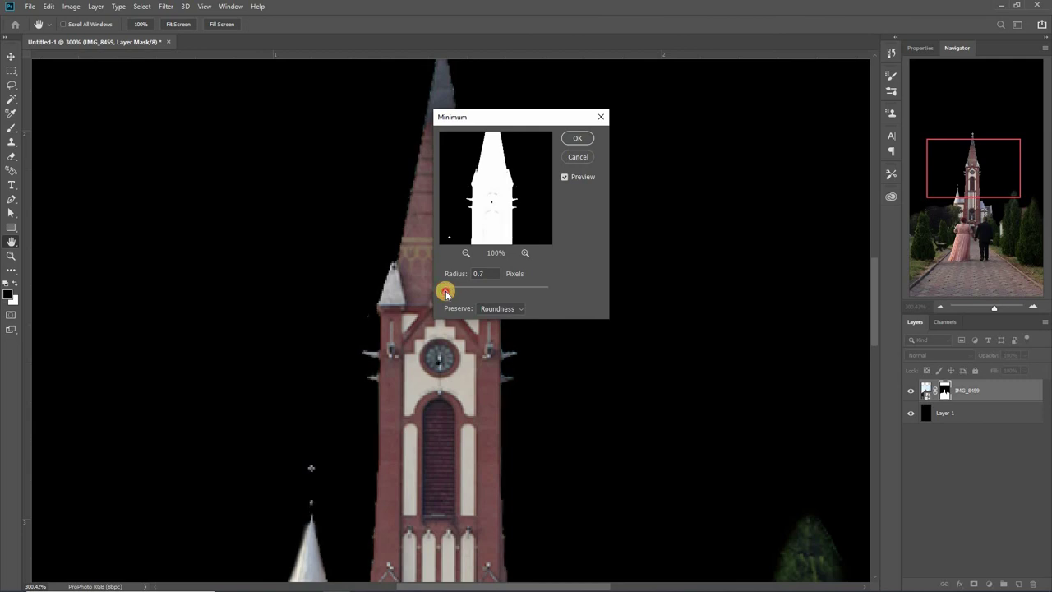
left_click(579, 146)
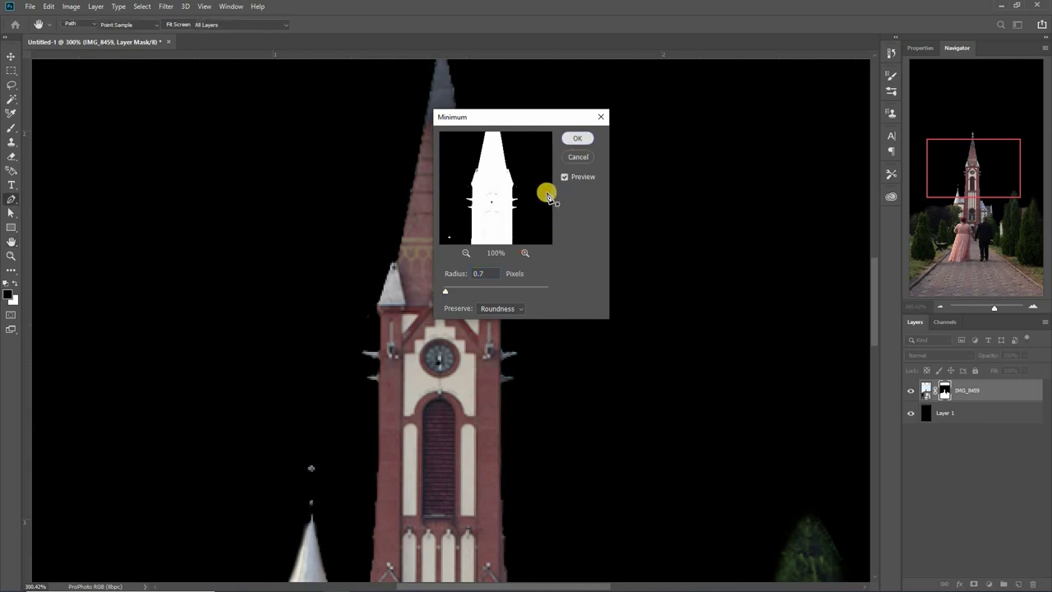
scroll(822, 197, "up", 3)
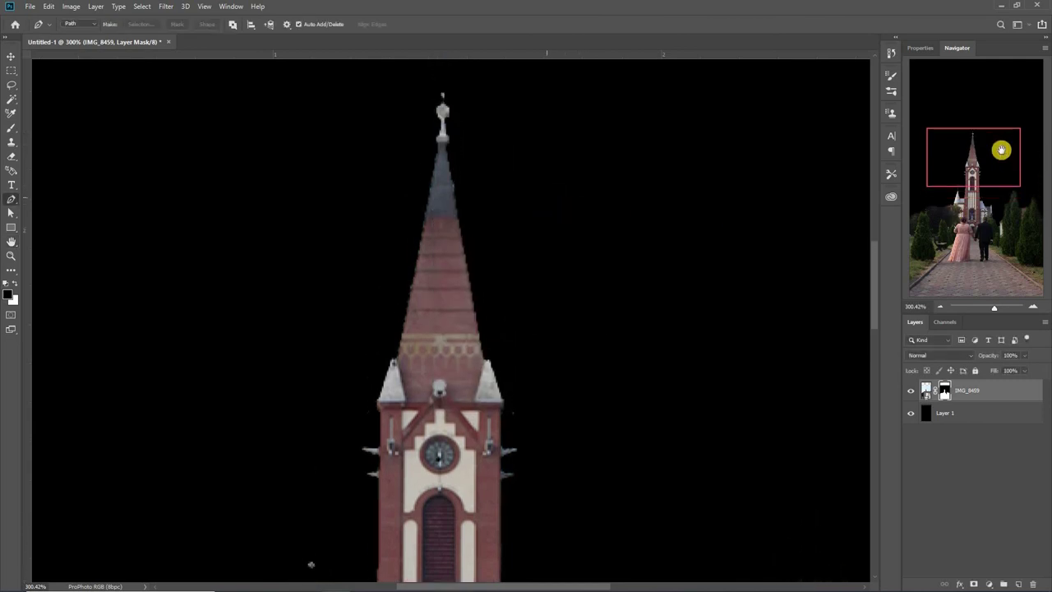
With a few-pixel brush, paint white on the mask to restore the side spire's top ornament.
left_click(987, 194)
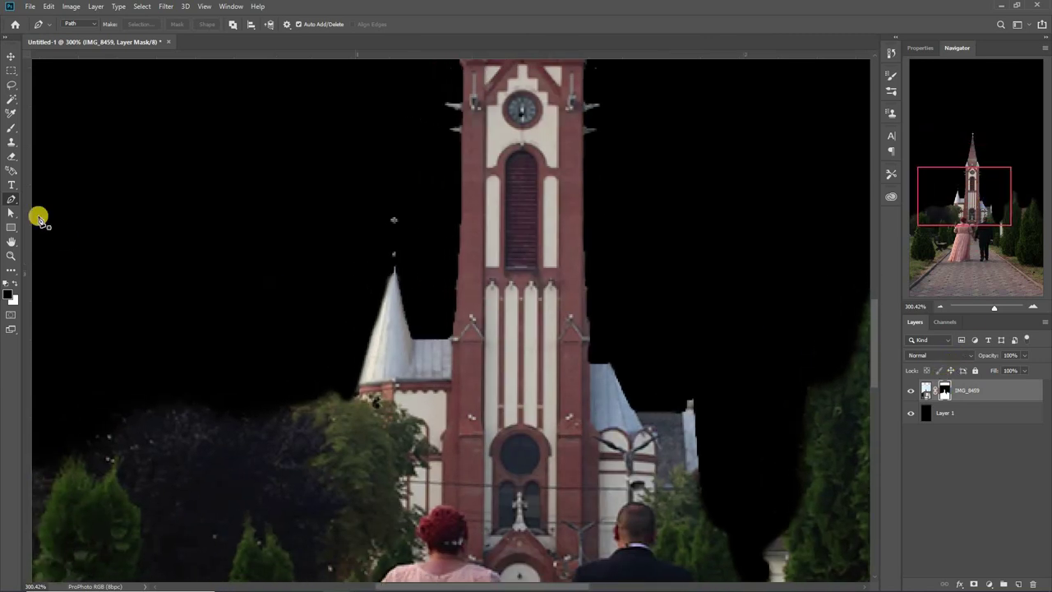
key("ctrl+plus")
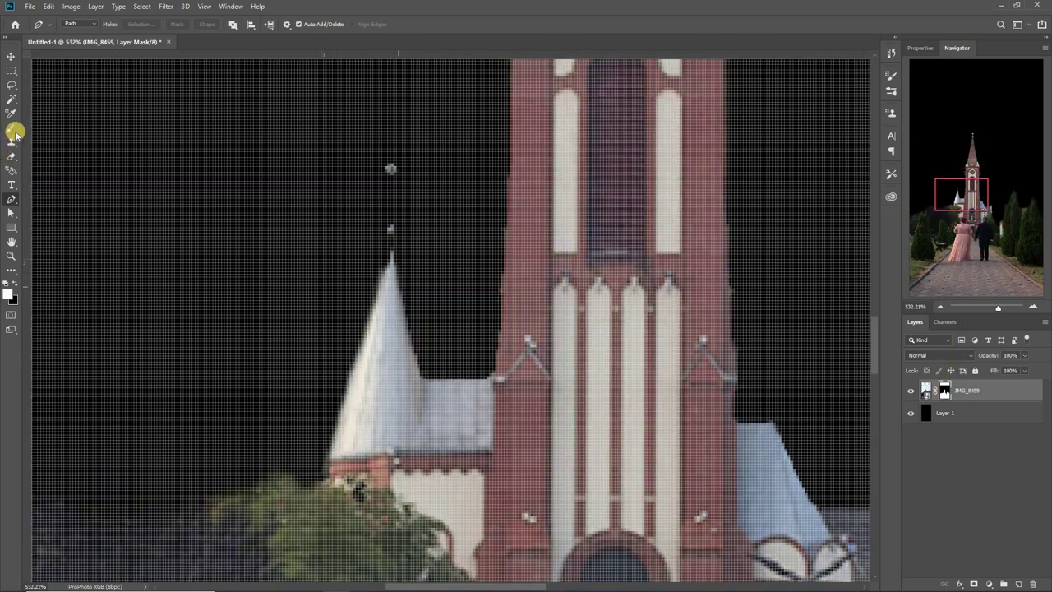
left_click(10, 127)
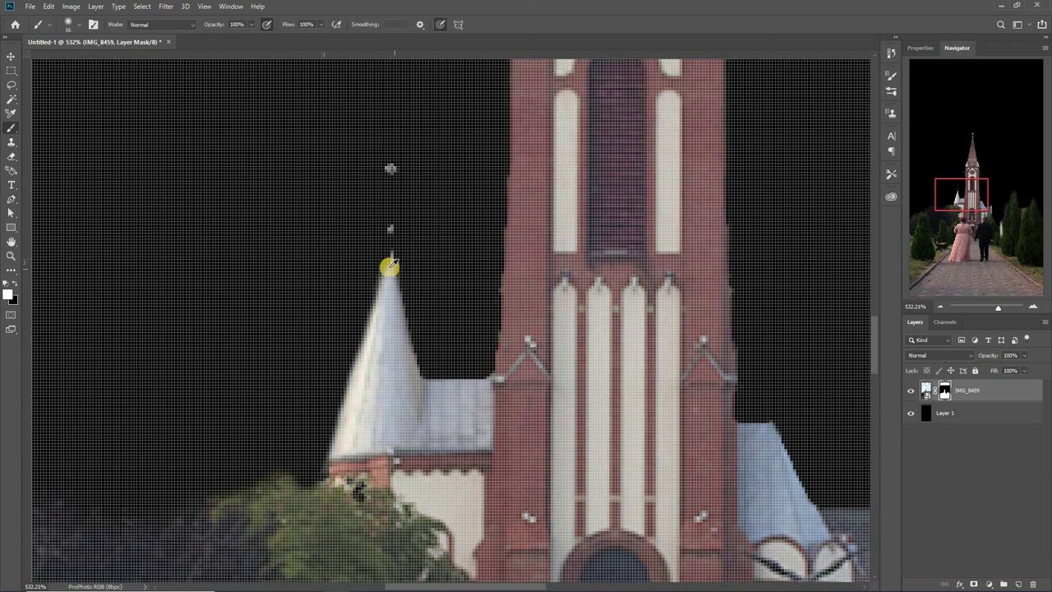
scroll(391, 265, "up", 2)
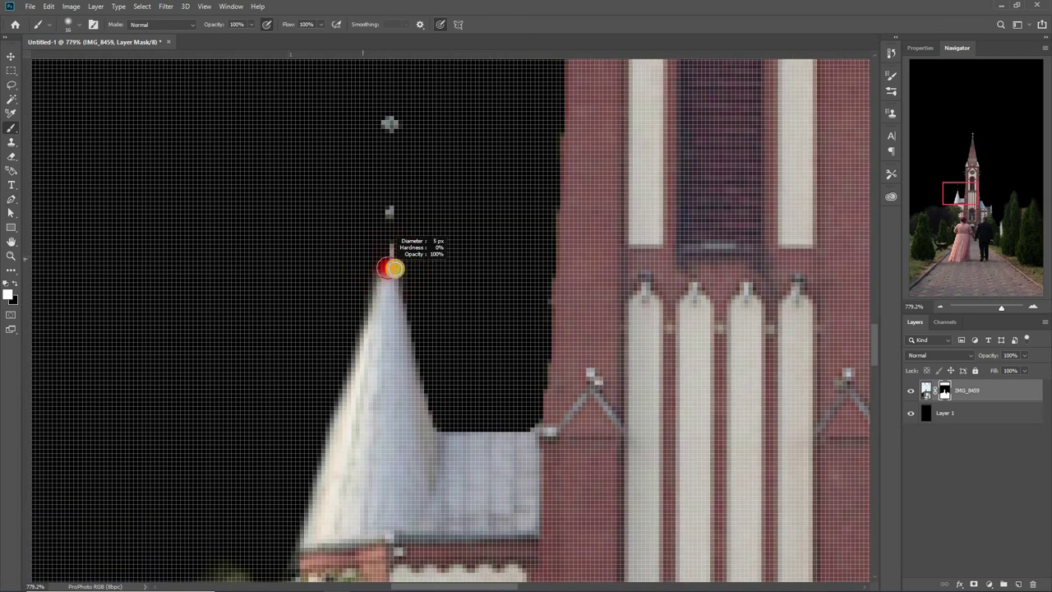
left_click_drag(391, 268, 388, 205)
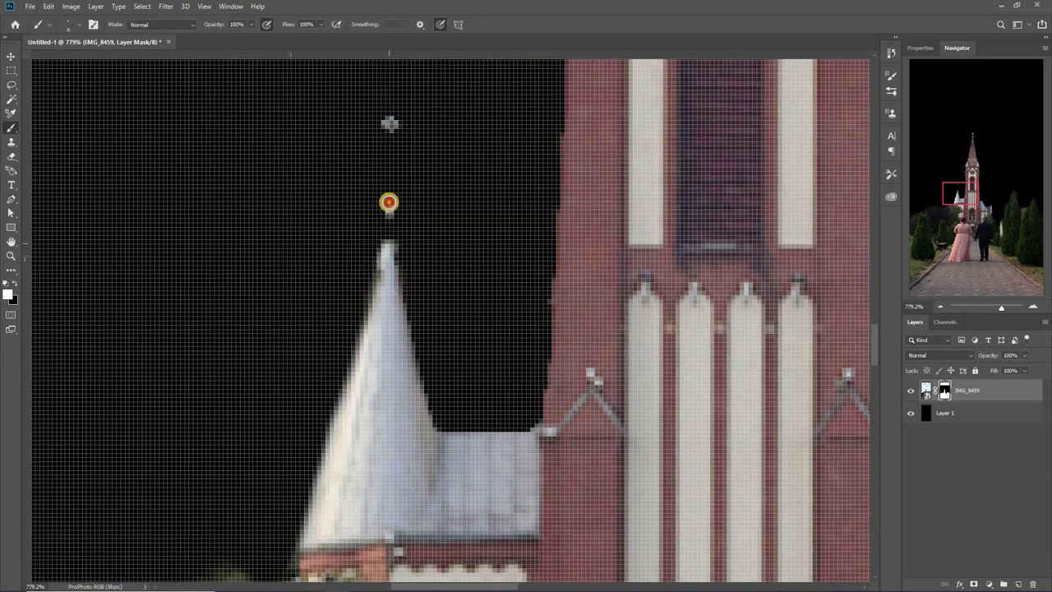
left_click_drag(400, 138, 383, 134)
left_click(389, 125)
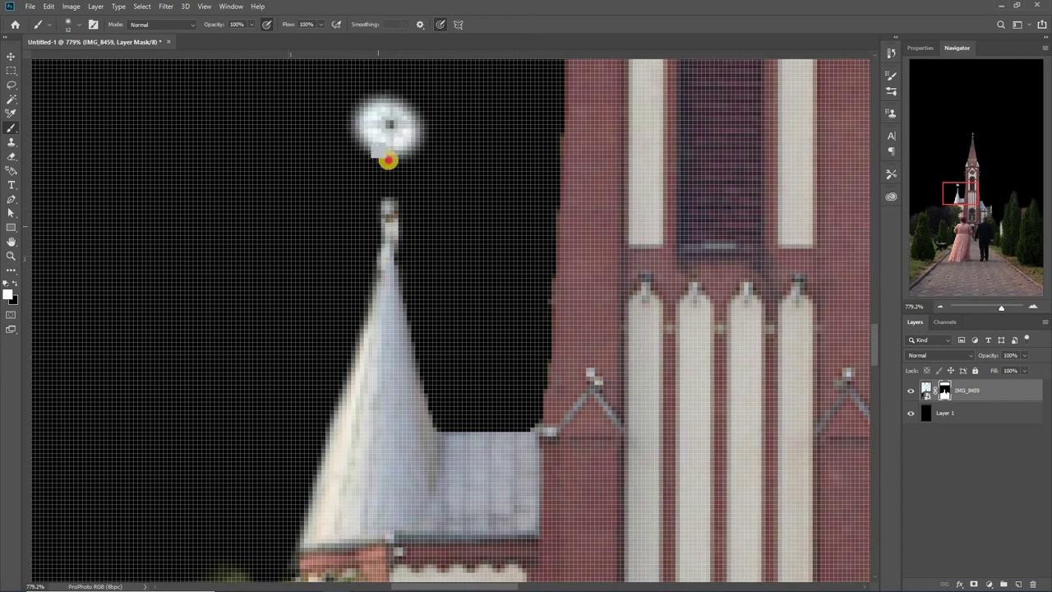
left_click(390, 210)
left_click_drag(389, 276, 388, 175)
Switch to black and trim the spire tip's left and right edges on the mask.
key("x")
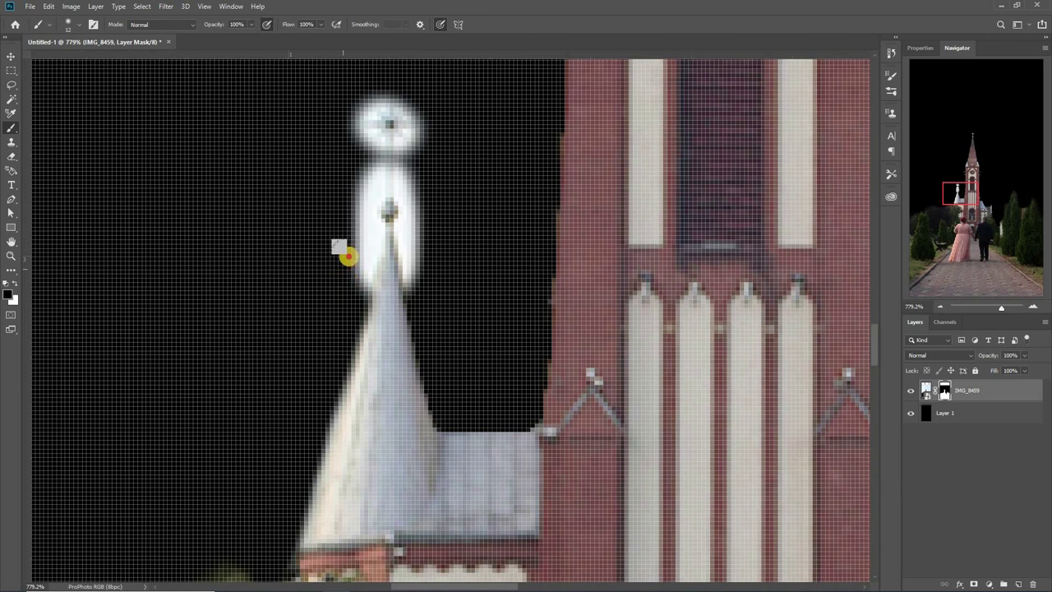
mouse_move(347, 204)
left_mouse_down()
mouse_move(343, 99)
mouse_move(383, 82)
mouse_move(428, 112)
mouse_move(400, 157)
mouse_move(354, 146)
mouse_move(400, 117)
mouse_move(359, 239)
mouse_move(350, 216)
mouse_move(383, 164)
mouse_move(425, 204)
mouse_move(436, 282)
left_mouse_up()
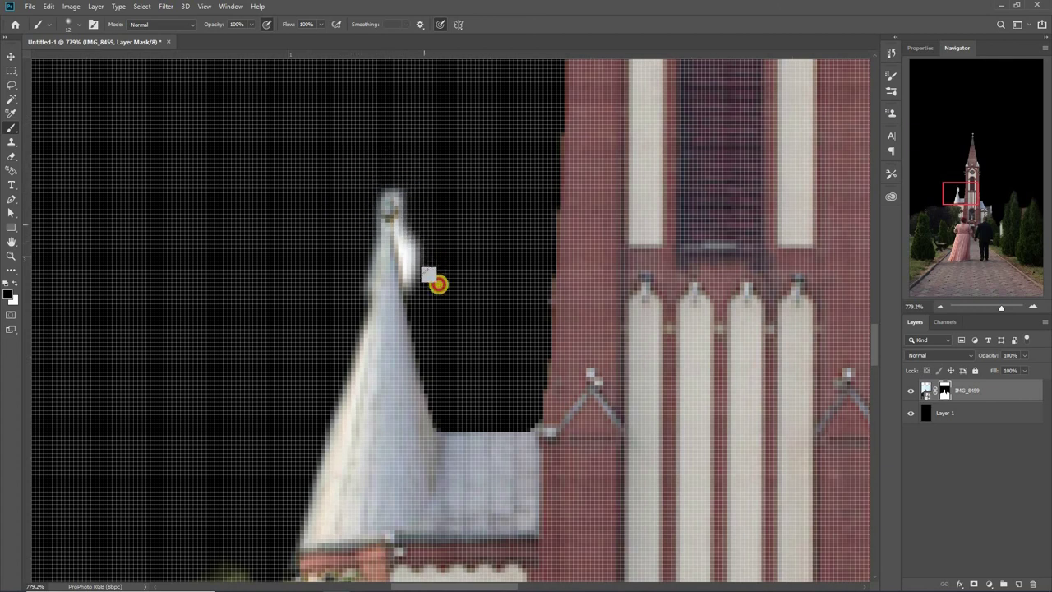
right_click(361, 289, "alt")
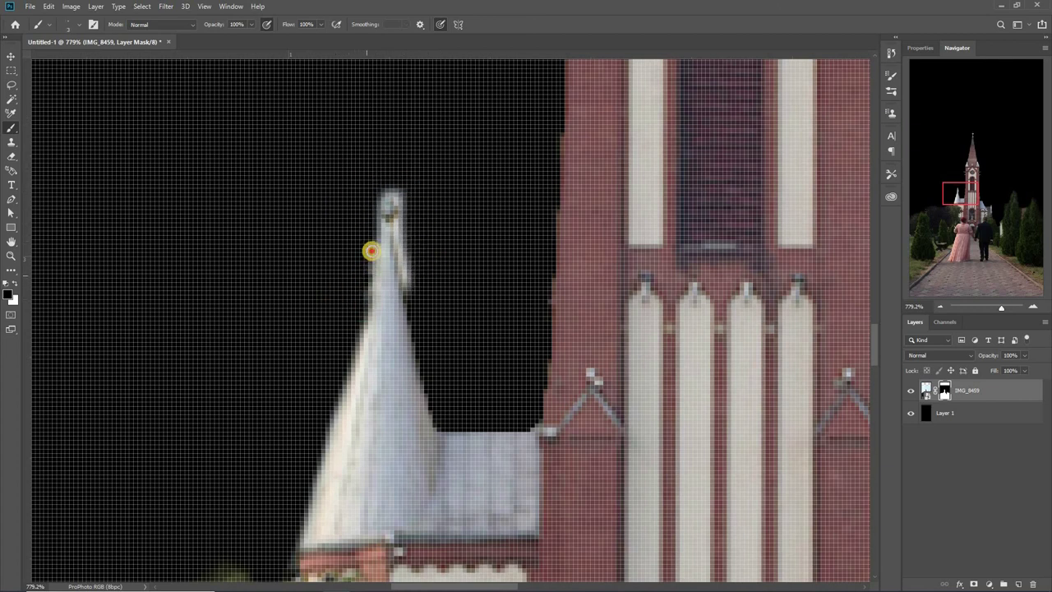
left_click_drag(370, 257, 363, 295)
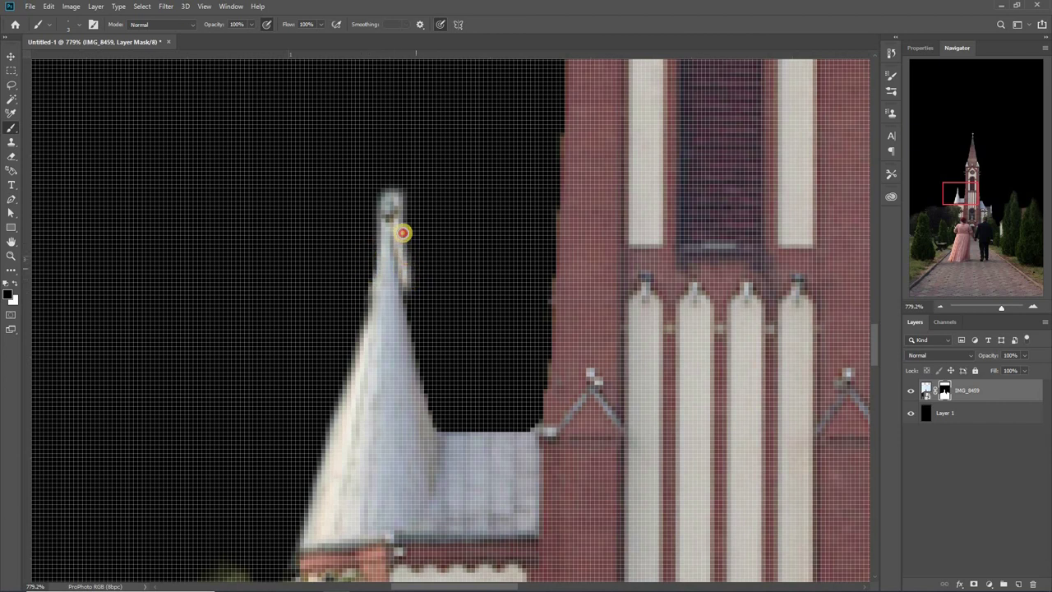
mouse_move(403, 233)
left_mouse_down()
mouse_move(416, 268)
mouse_move(389, 188)
mouse_move(371, 224)
left_mouse_up()
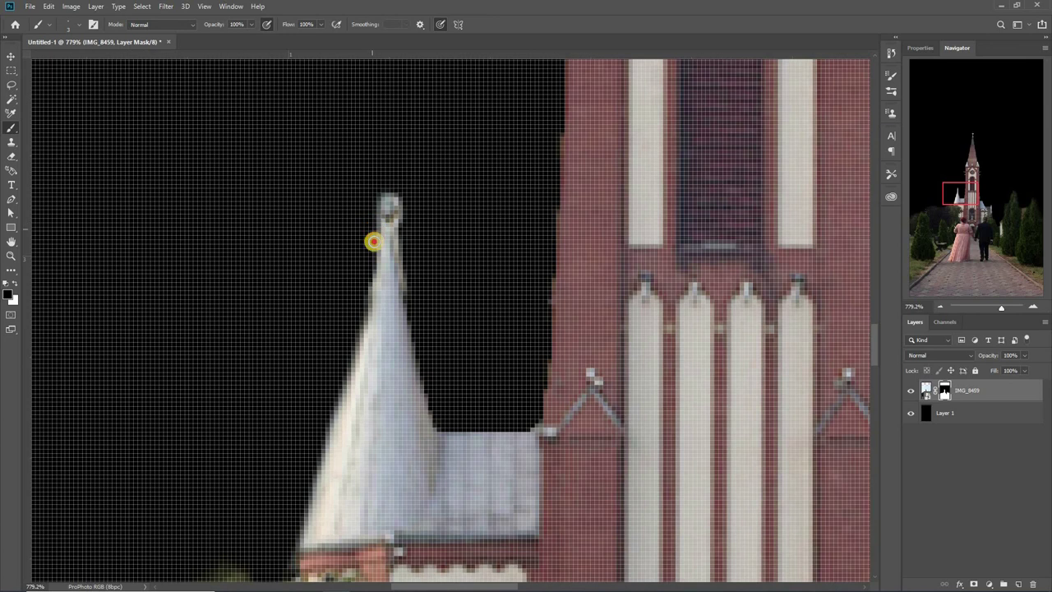
left_click_drag(368, 270, 361, 302)
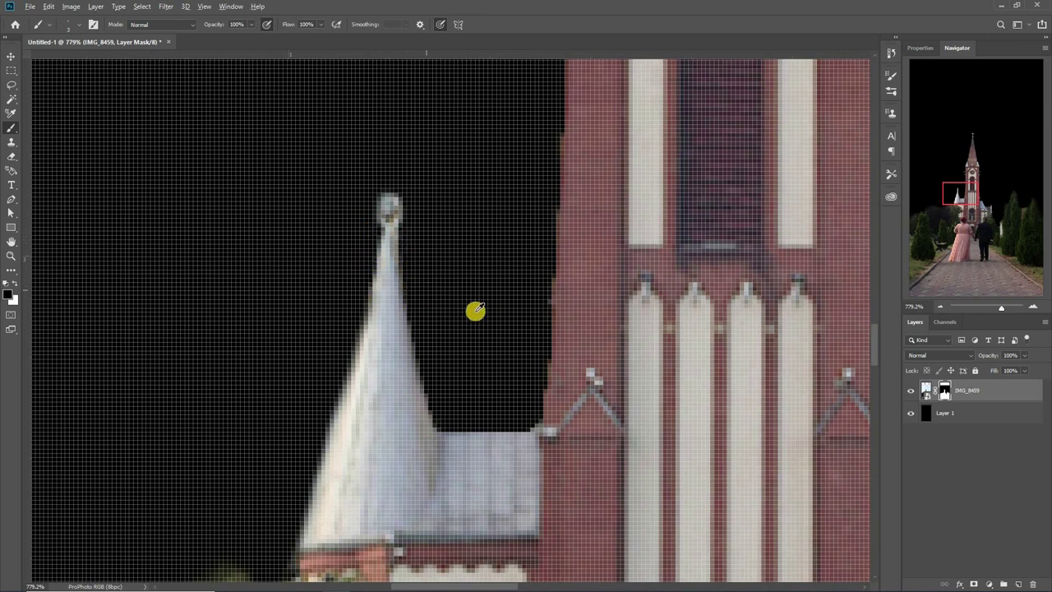
scroll(468, 308, "down", 5)
scroll(392, 244, "up", 2)
scroll(376, 238, "up", 2)
scroll(397, 241, "up", 1)
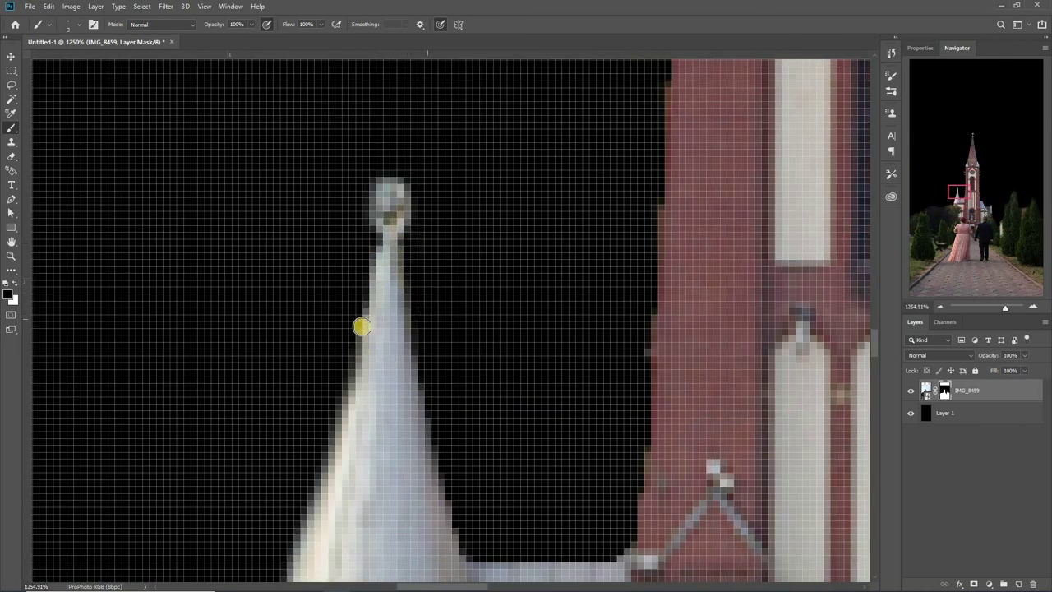
scroll(362, 324, "down", 3)
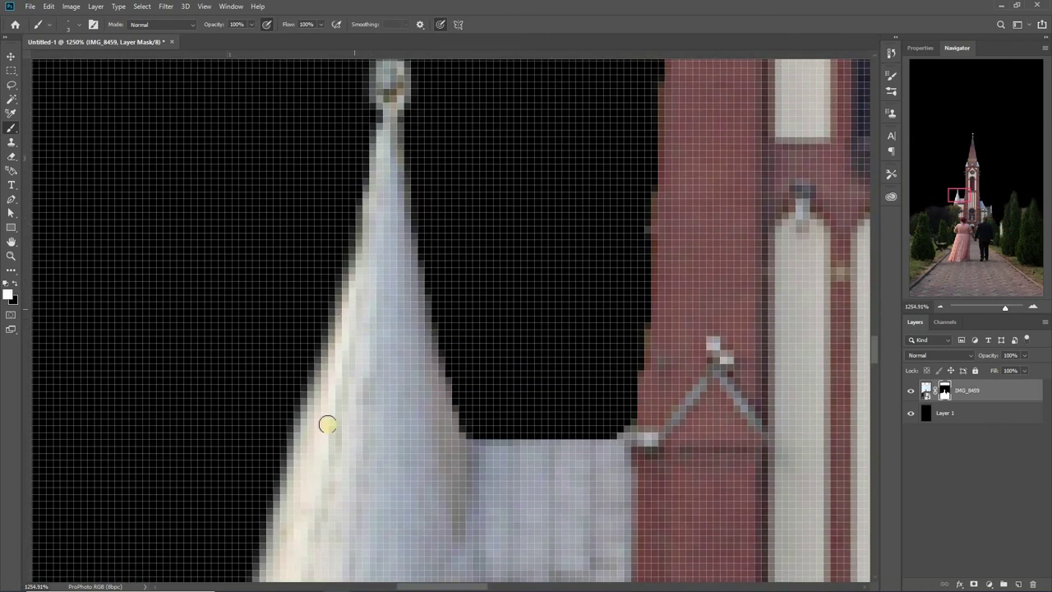
scroll(521, 425, "down", 4)
scroll(512, 423, "down", 1)
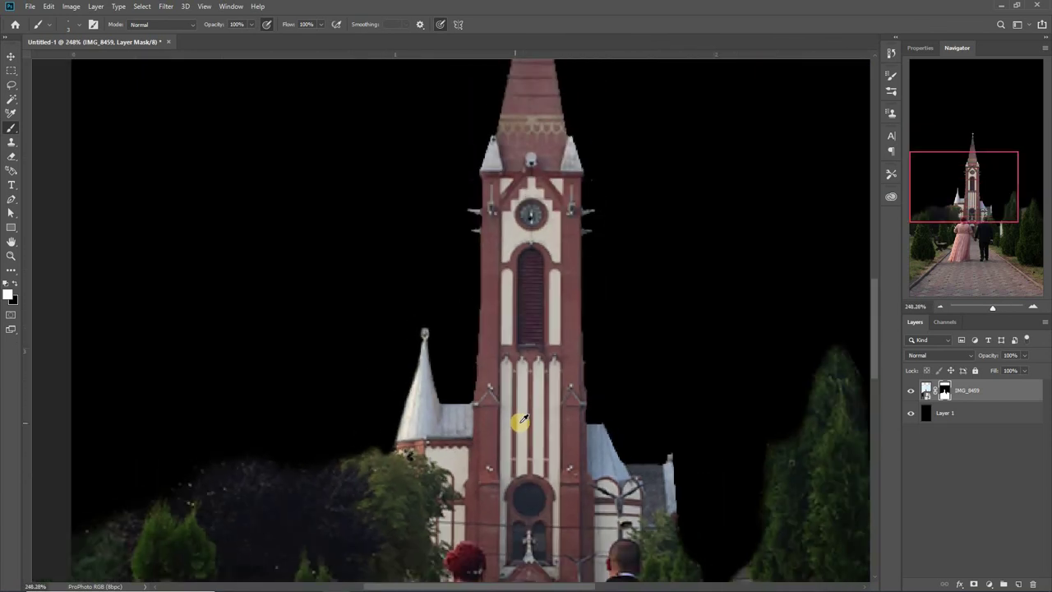
scroll(522, 424, "down", 1)
scroll(516, 428, "down", 1)
scroll(516, 428, "down", 1)
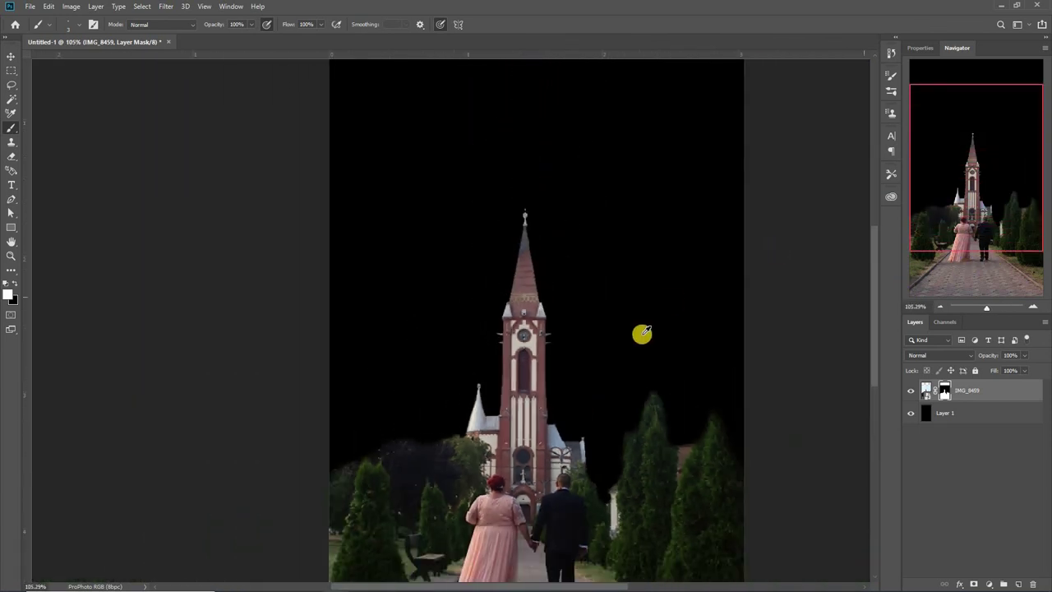
scroll(642, 337, "down", 1)
scroll(622, 348, "down", 1)
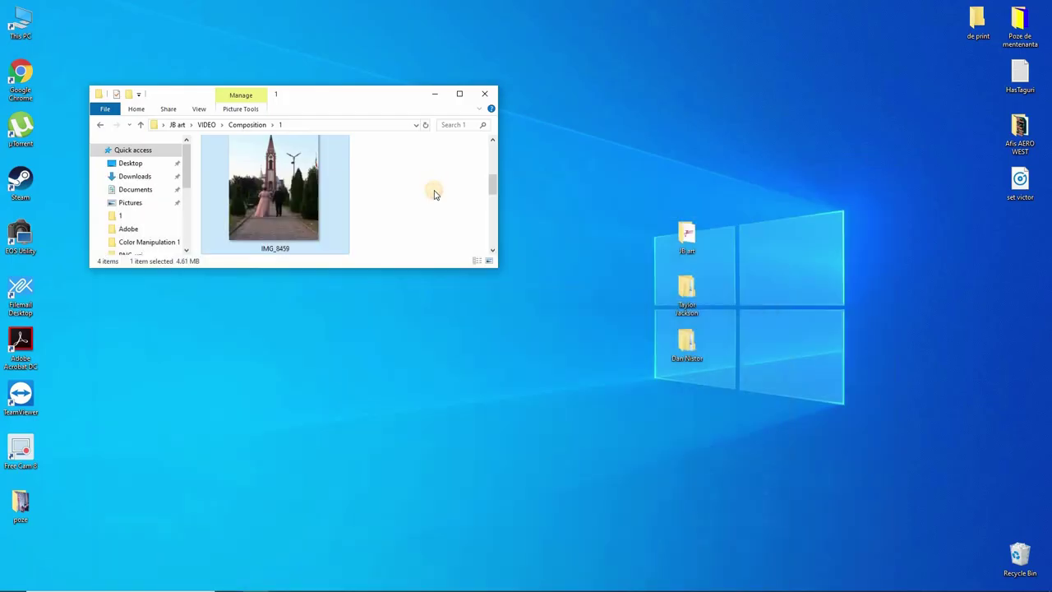
Drag sky-space-moon-astronomy-47367 via the Photoshop taskbar button onto the canvas.
scroll(430, 192, "down", 2)
scroll(313, 223, "down", 1)
left_click_drag(291, 204, 343, 584)
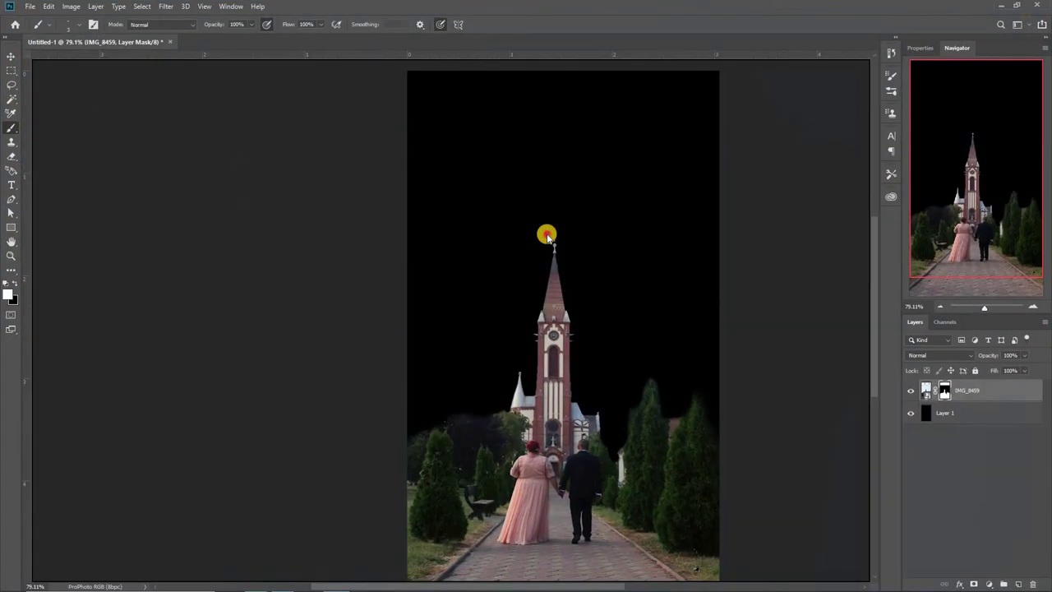
mouse_move(343, 583)
left_mouse_down()
mouse_move(544, 244)
mouse_move(628, 295)
left_mouse_up()
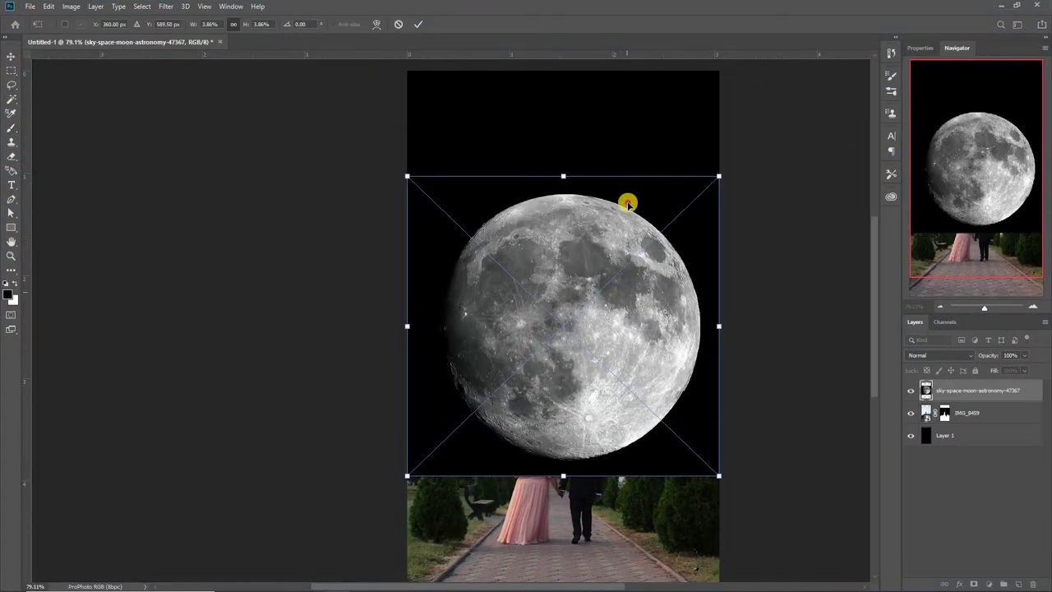
Commit the moon's placement and set its layer blend mode to Screen.
left_click_drag(628, 202, 651, 222)
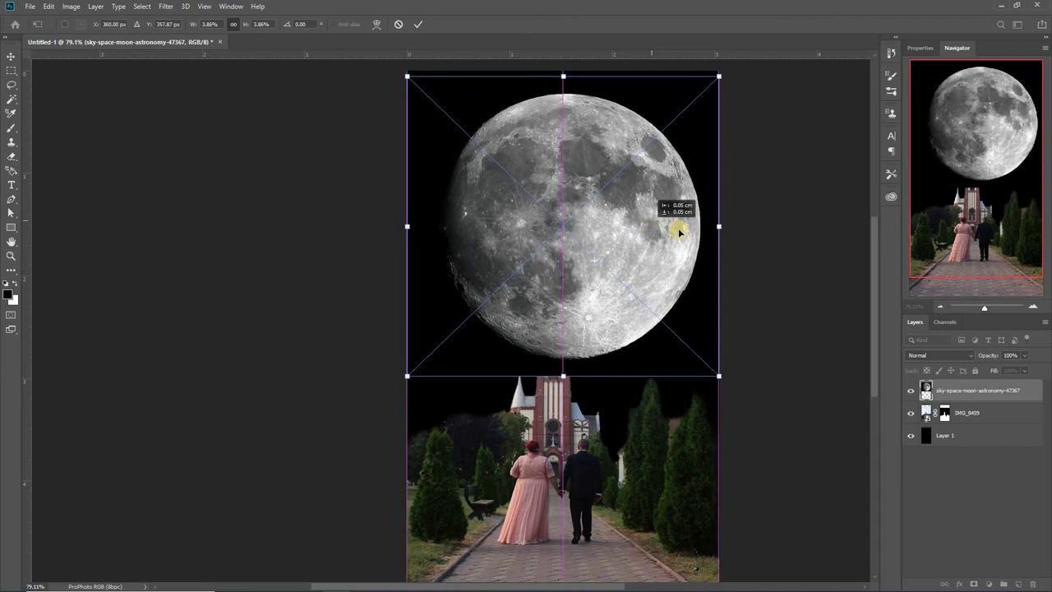
key("Return")
key("b")
left_click(926, 357)
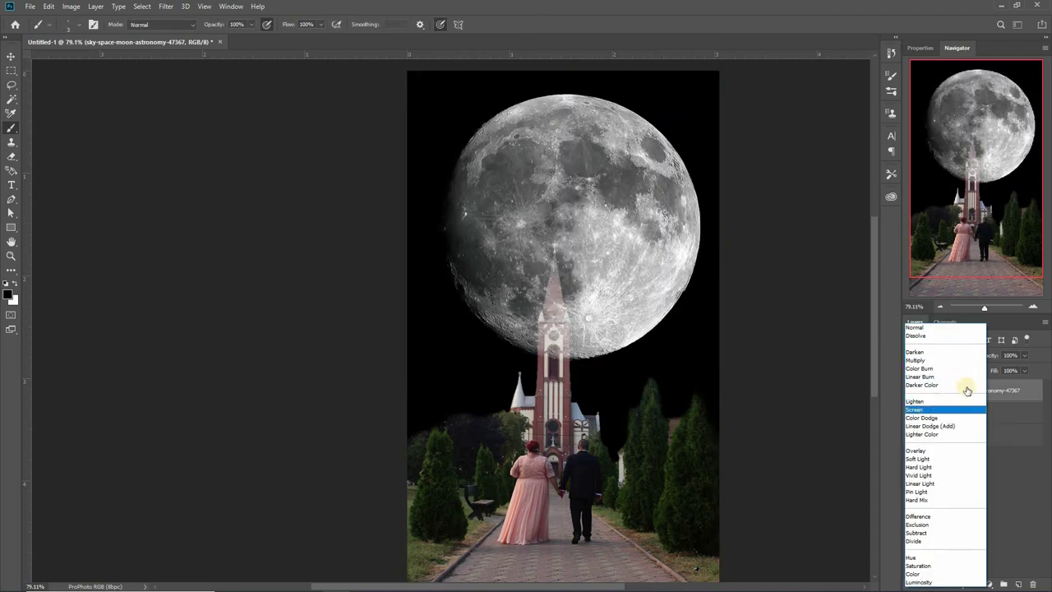
left_click(920, 410)
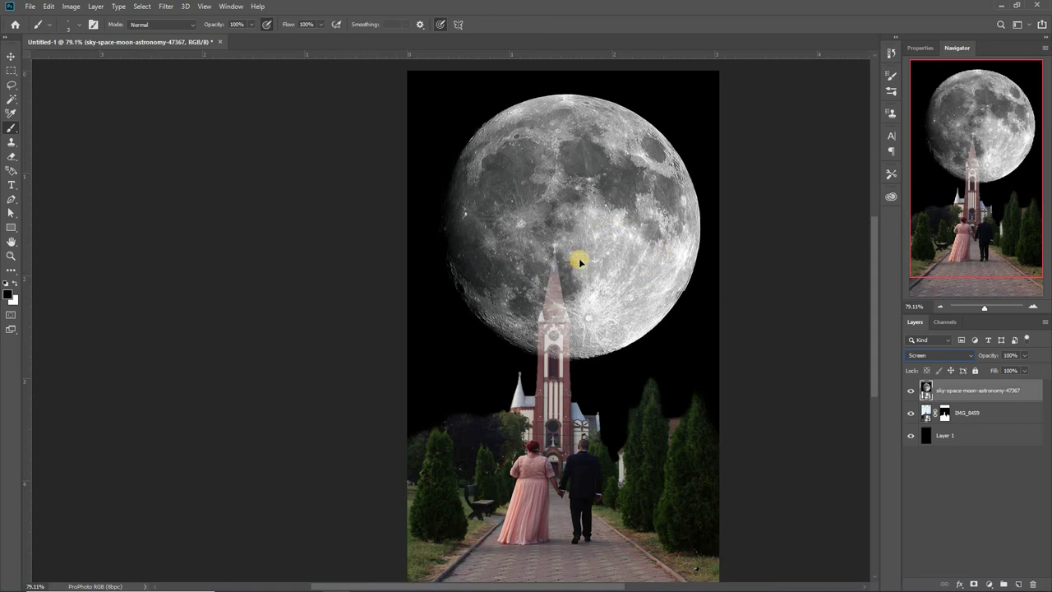
Scale the moon down and move it to the top-left above the steeple.
key("ctrl+t")
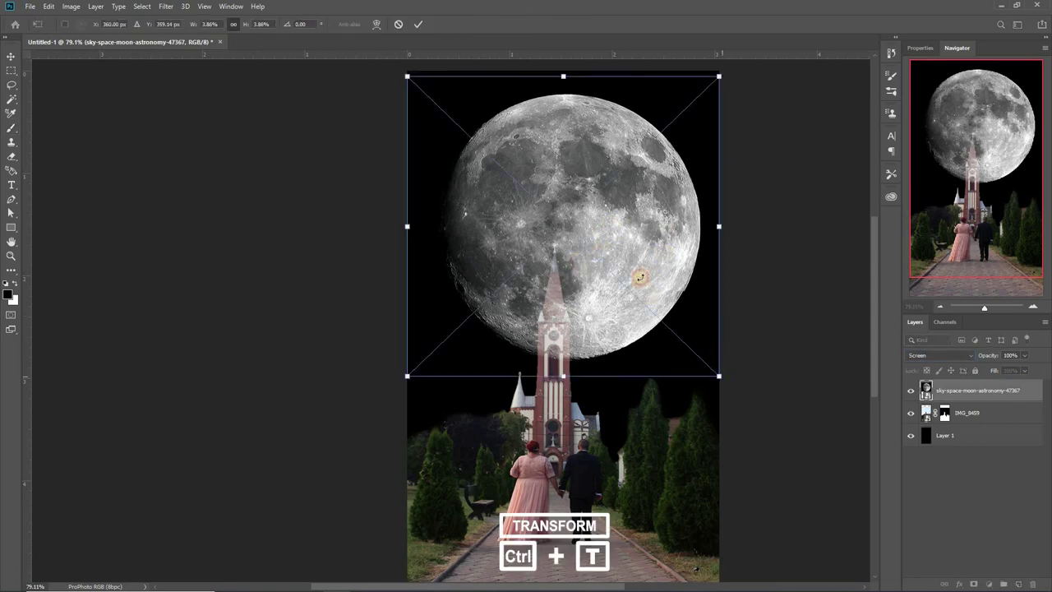
mouse_move(640, 277)
left_mouse_down()
mouse_move(535, 132)
mouse_move(578, 219)
mouse_move(536, 179)
left_mouse_up()
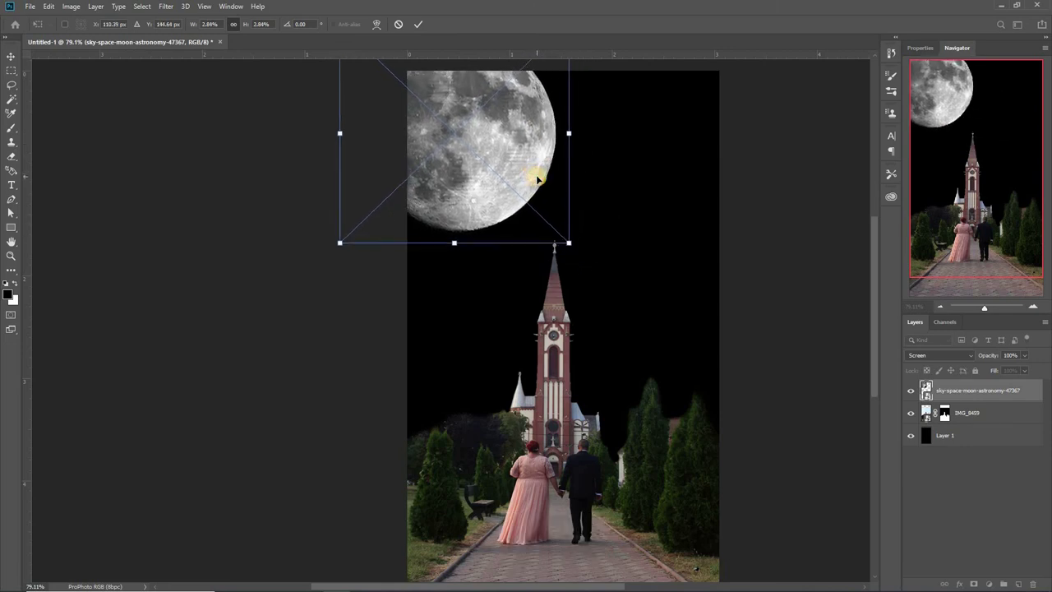
key("Return")
key("b")
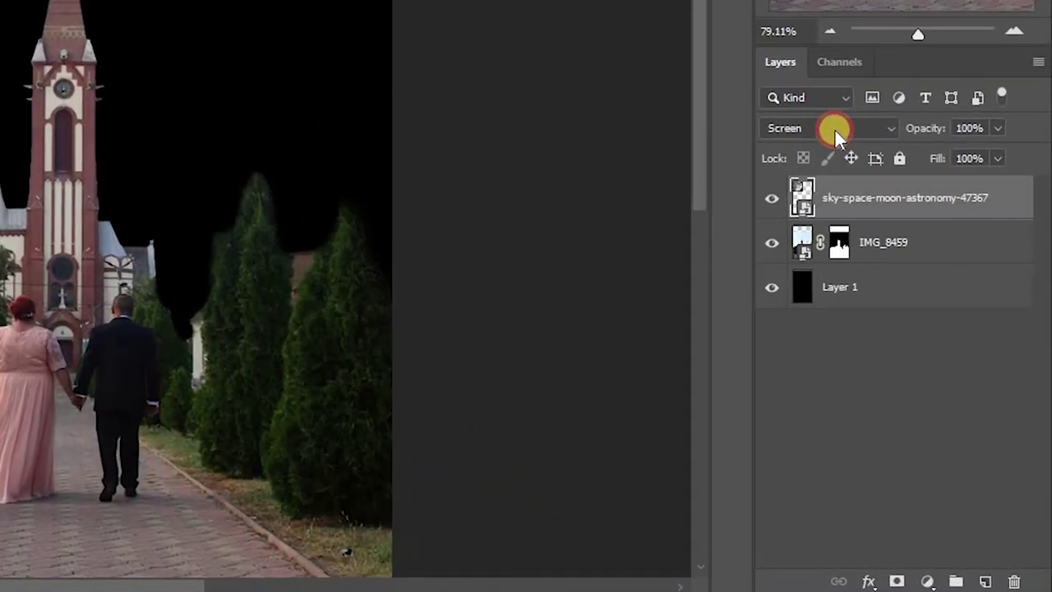
left_click(835, 128)
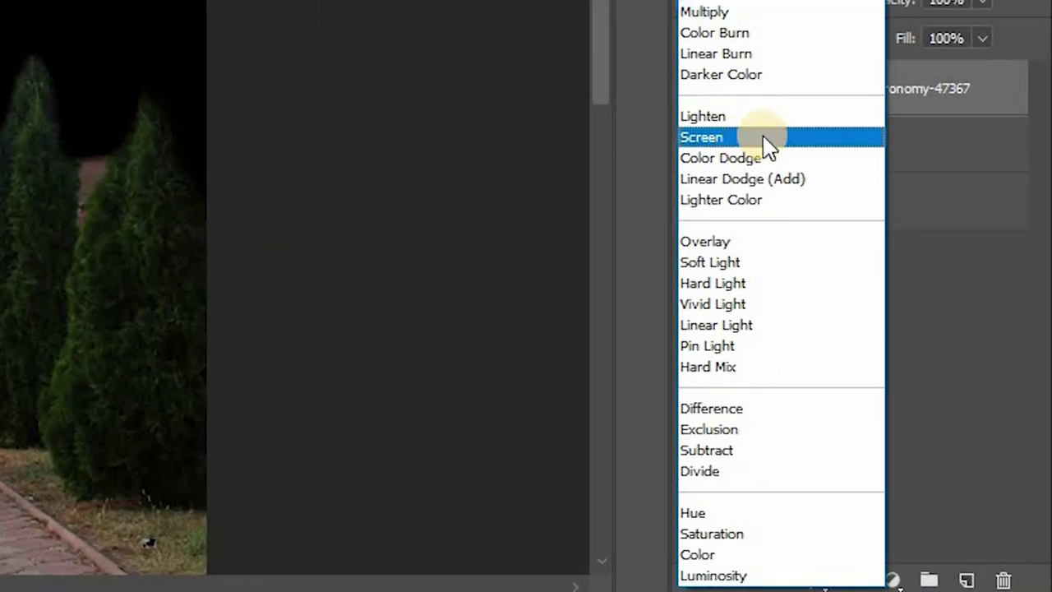
left_click(764, 137)
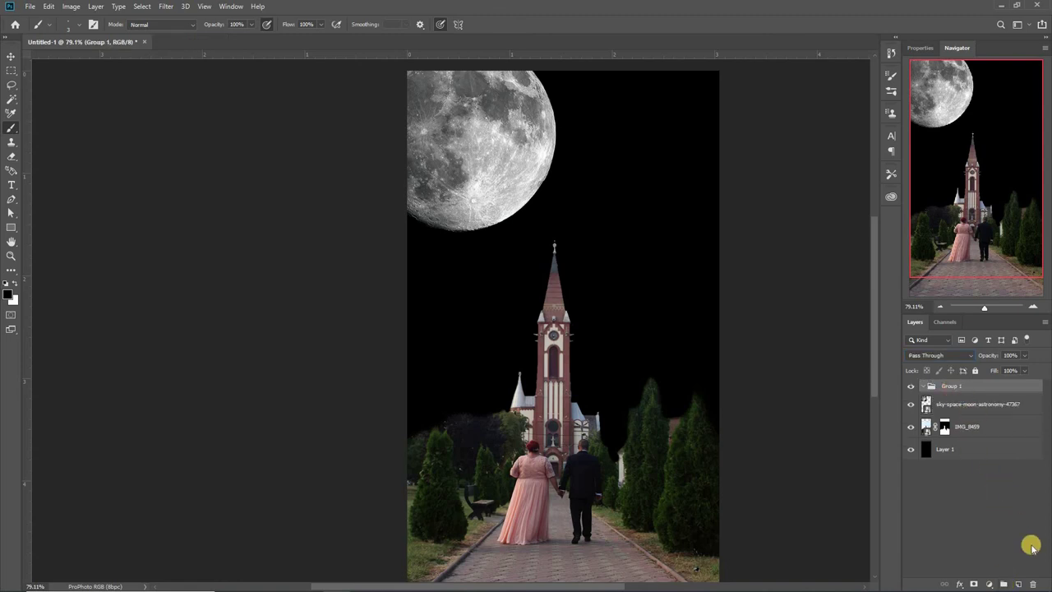
Add a new empty layer in Group 1 and set the foreground colour to pale yellow.
left_click(1018, 584)
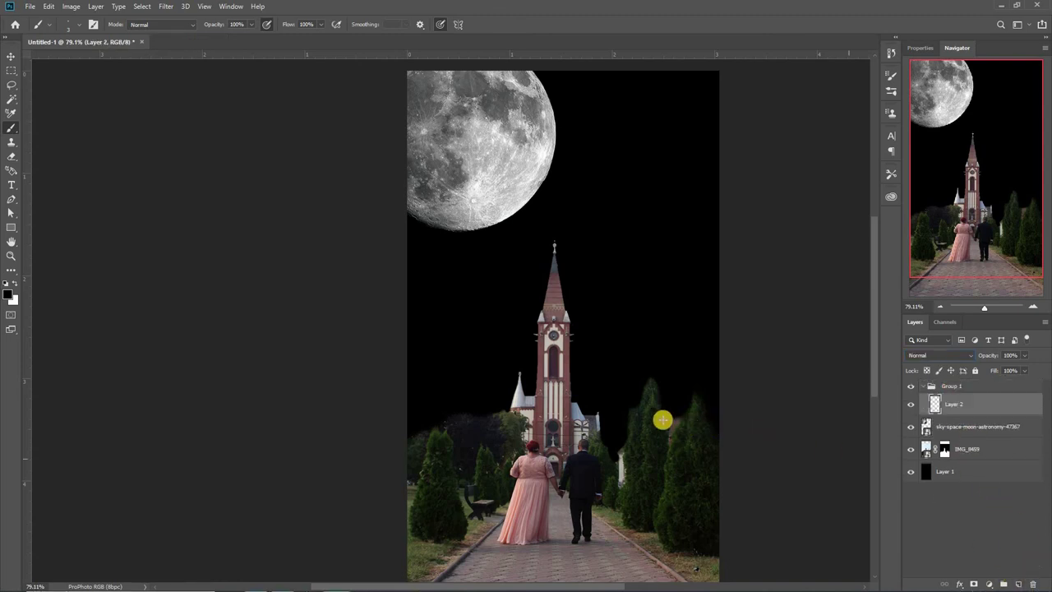
scroll(557, 474, "up", 3)
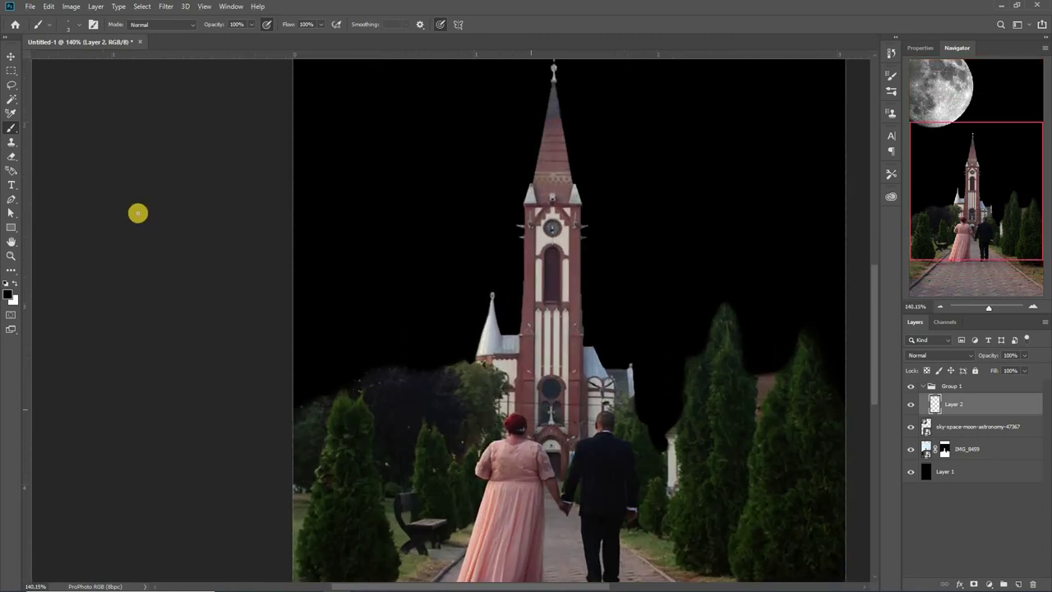
left_click(8, 296)
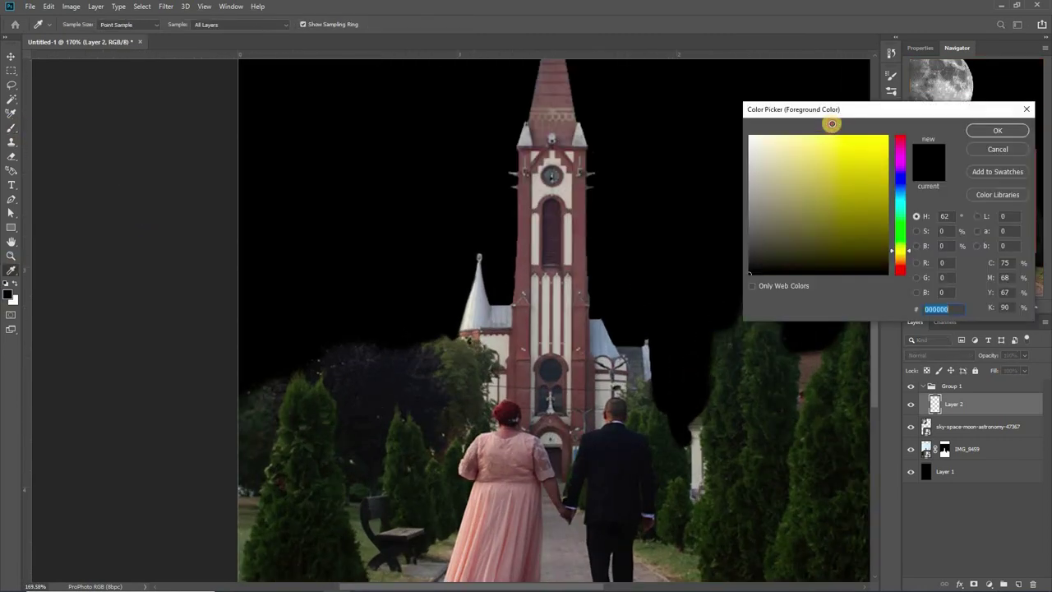
left_click(832, 123)
left_click(1002, 130)
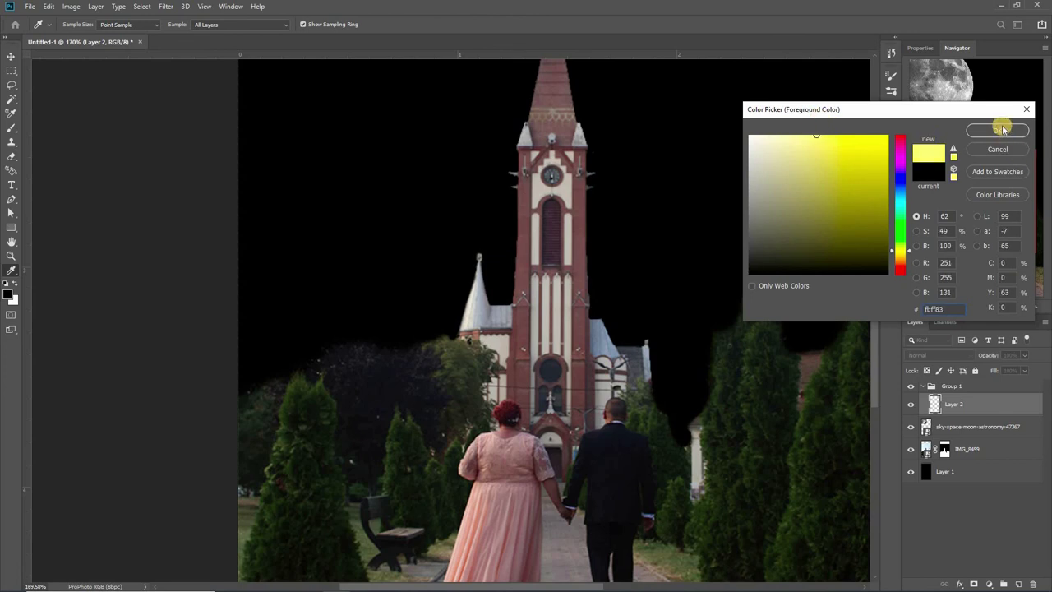
Paint a large soft yellow glow between the couple in front of the church door.
key("b")
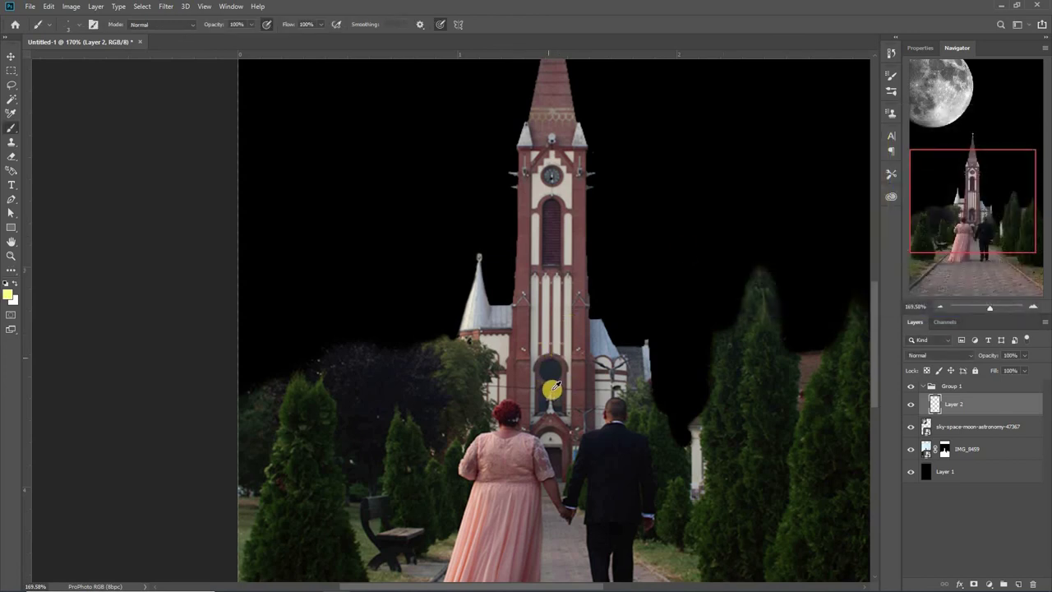
mouse_move(551, 391)
left_mouse_down()
mouse_move(606, 400)
mouse_move(564, 453)
left_mouse_up()
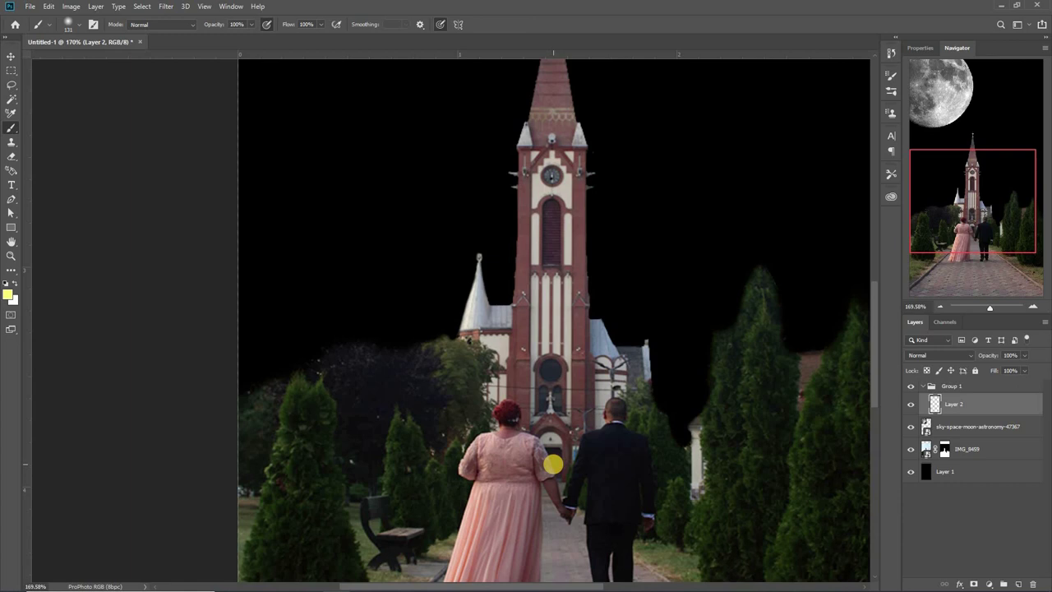
left_click(553, 464)
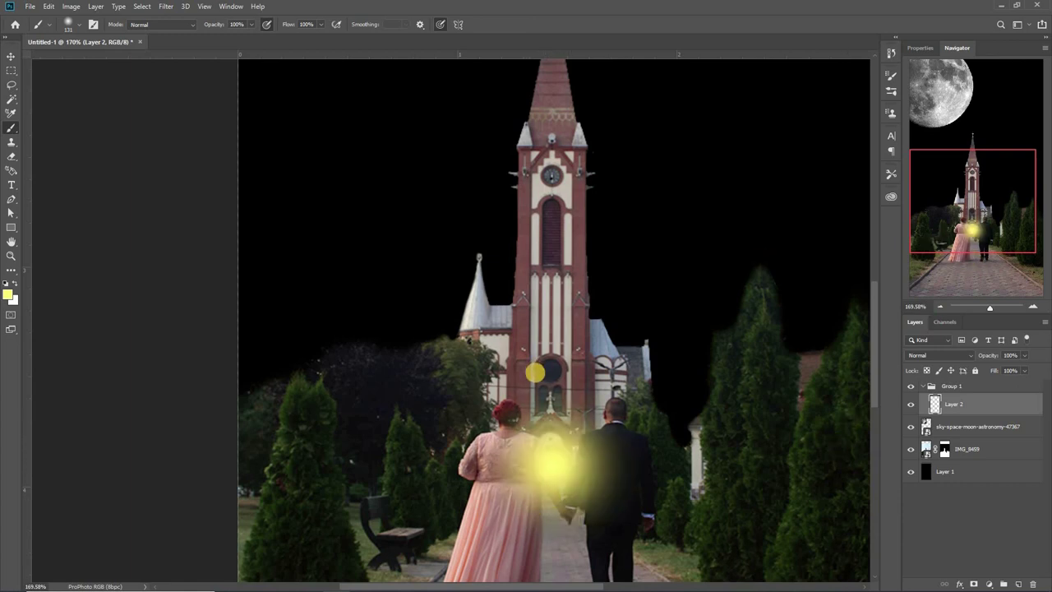
scroll(536, 372, "down", 3)
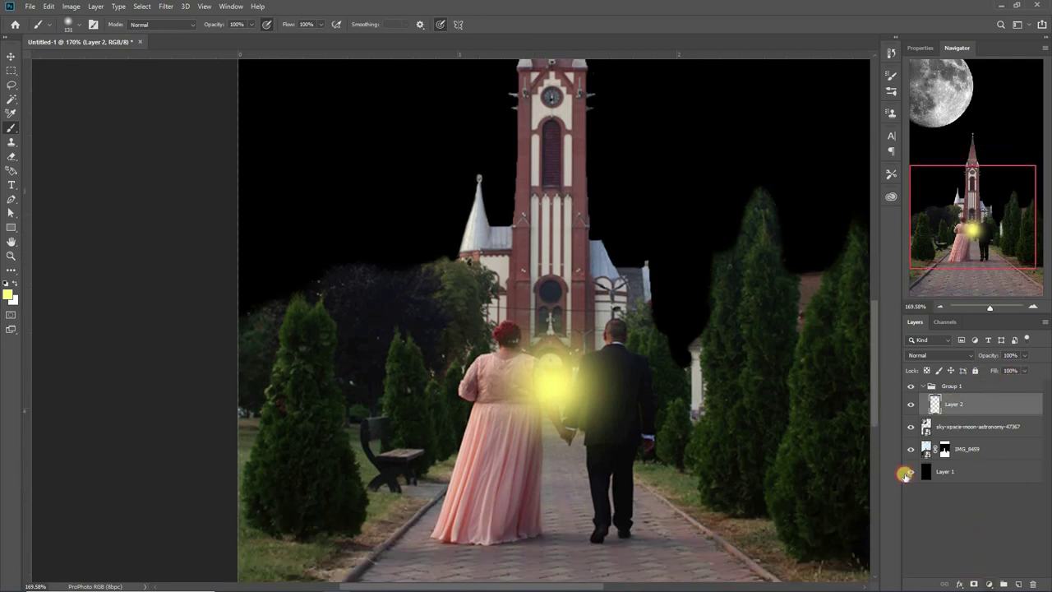
Add a mask to Layer 2 and paint black with 62 px, then 15 px brushes over the bride's back and arm.
key("ctrl+m")
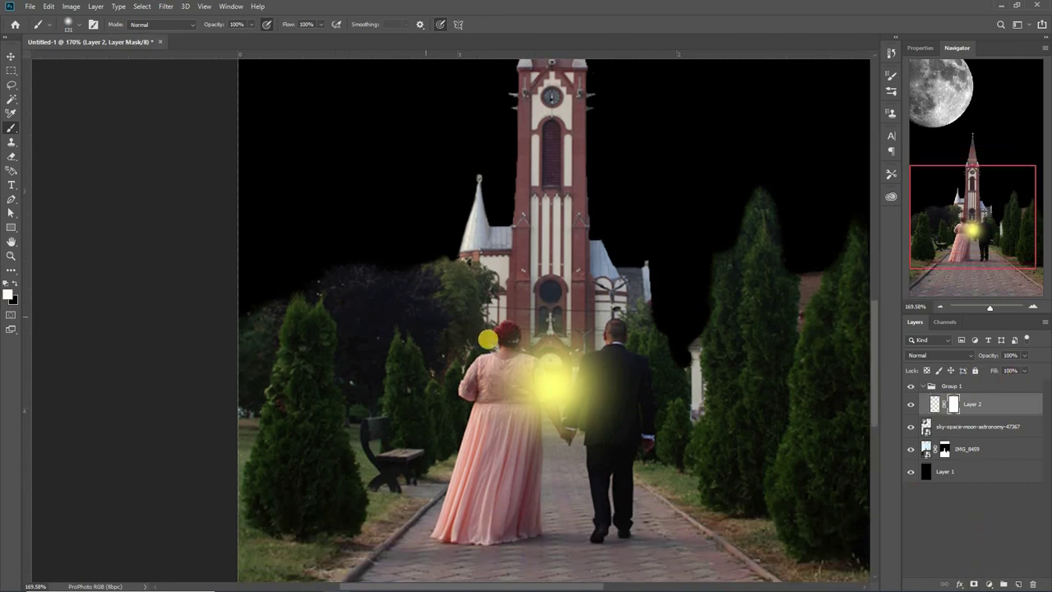
key("x")
left_click_drag(510, 345, 518, 384)
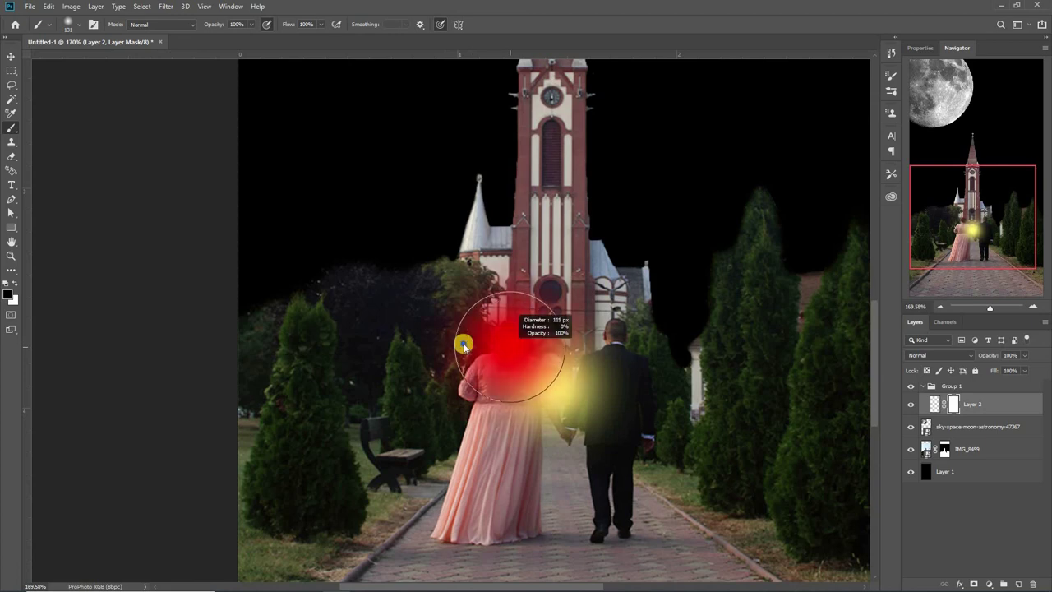
scroll(518, 384, "up", 2)
scroll(509, 394, "up", 2)
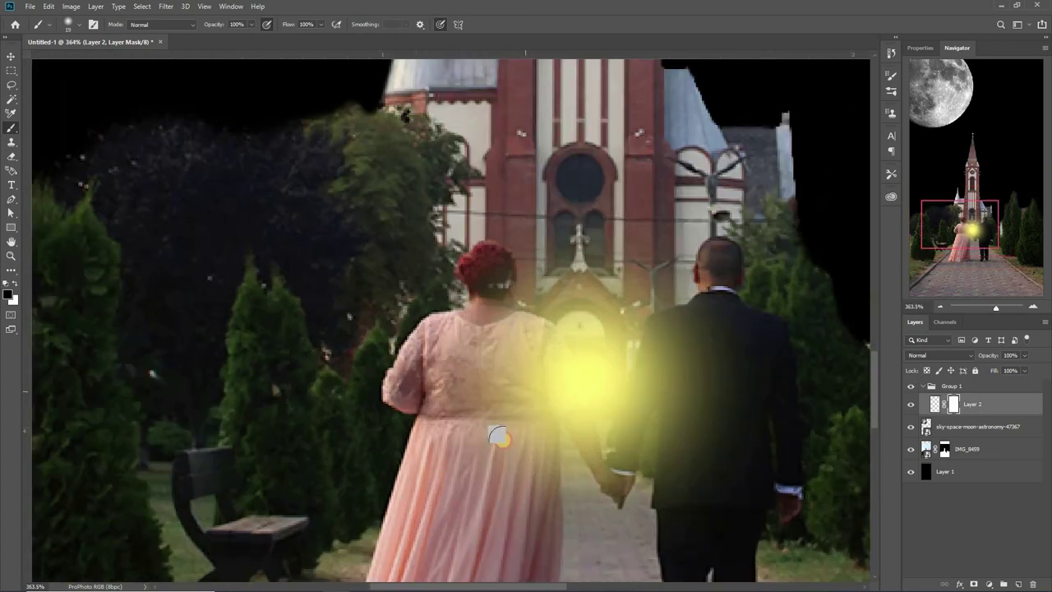
mouse_move(468, 354)
left_mouse_down()
mouse_move(467, 451)
mouse_move(512, 447)
mouse_move(512, 379)
mouse_move(482, 277)
mouse_move(476, 292)
left_mouse_up()
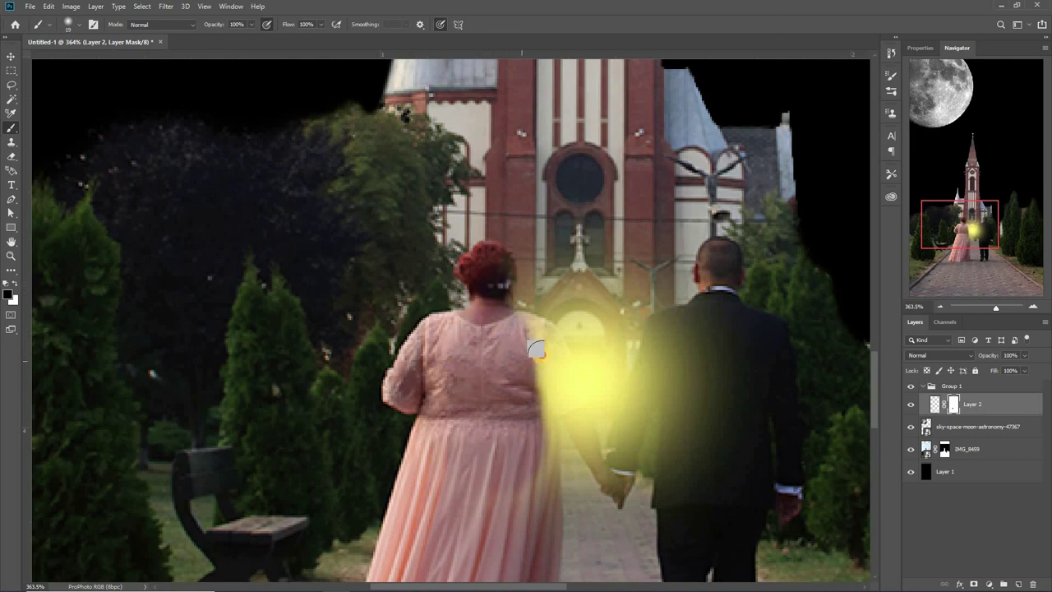
mouse_move(531, 353)
left_mouse_down()
mouse_move(559, 362)
mouse_move(601, 469)
left_mouse_up()
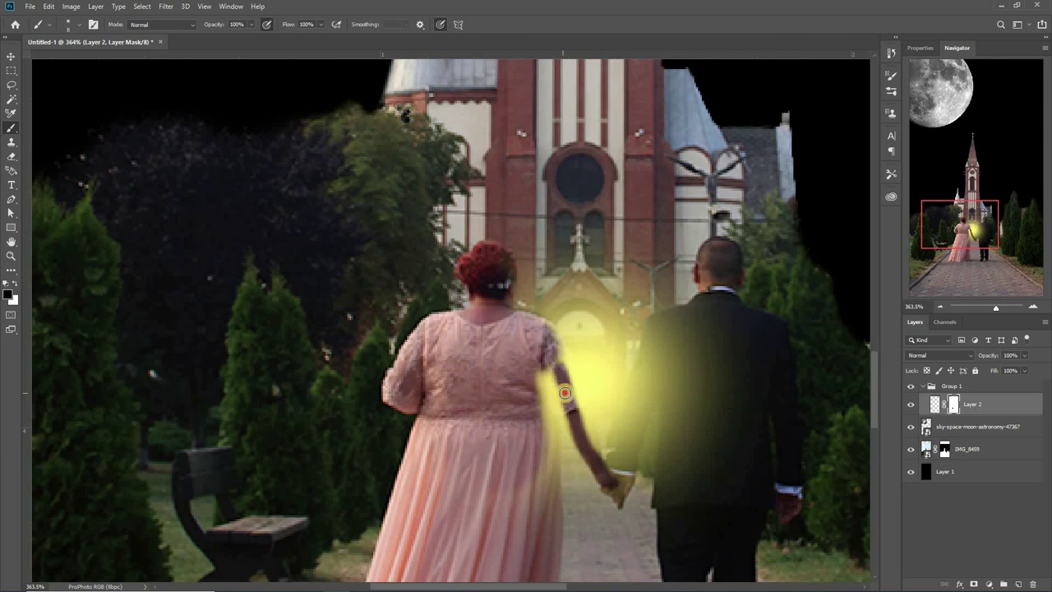
mouse_move(565, 393)
left_mouse_down()
mouse_move(576, 420)
mouse_move(555, 374)
mouse_move(576, 435)
mouse_move(560, 387)
mouse_move(545, 493)
mouse_move(518, 521)
mouse_move(526, 501)
mouse_move(501, 510)
mouse_move(546, 491)
mouse_move(526, 395)
mouse_move(531, 439)
mouse_move(528, 415)
mouse_move(568, 371)
mouse_move(568, 404)
mouse_move(591, 449)
mouse_move(559, 364)
left_mouse_up()
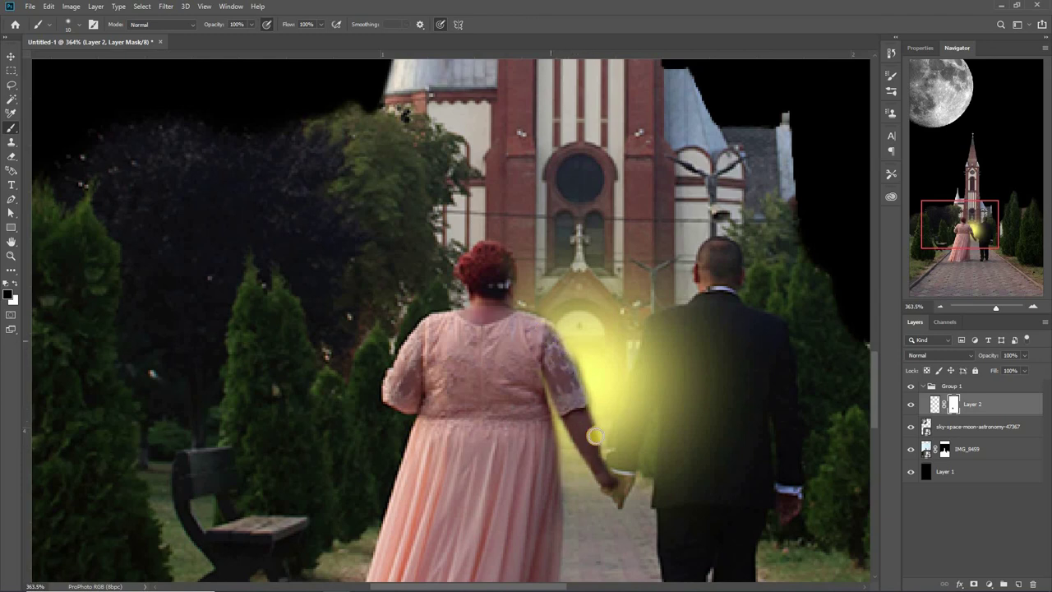
Paint black on the mask over the groom's back, shoulder and arm with an 11 px brush.
left_click_drag(705, 349, 704, 460)
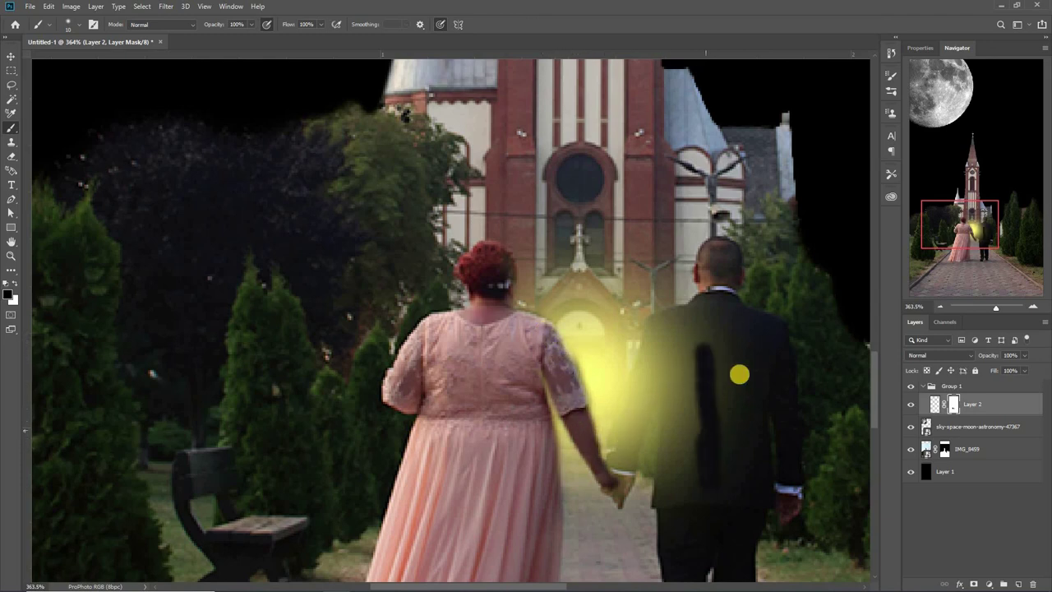
mouse_move(734, 409)
left_mouse_down()
mouse_move(712, 422)
mouse_move(718, 510)
mouse_move(713, 359)
mouse_move(682, 446)
mouse_move(686, 334)
mouse_move(676, 523)
mouse_move(670, 501)
left_mouse_up()
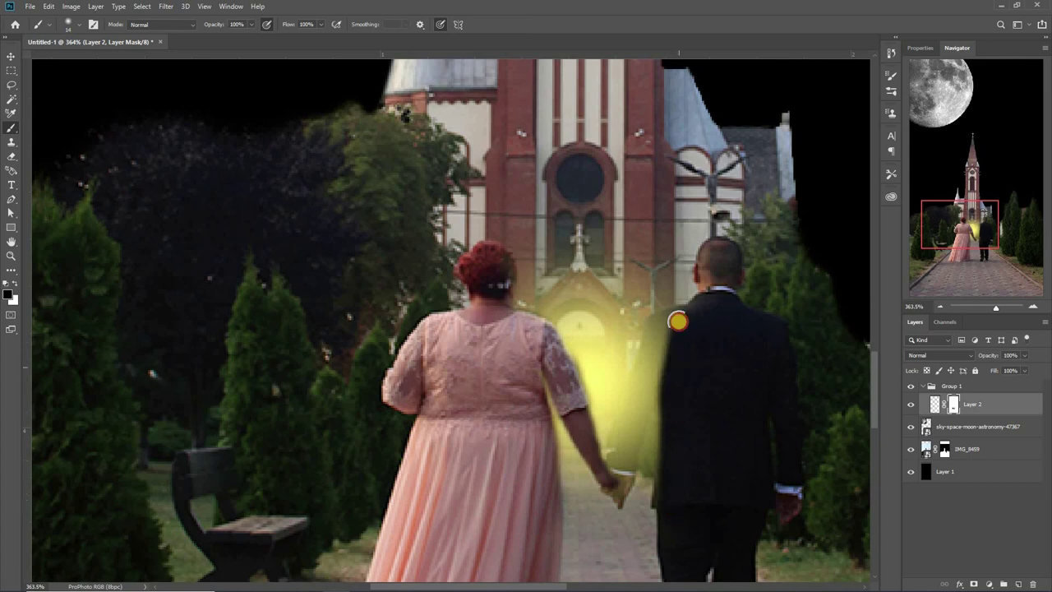
right_click(649, 341, "alt")
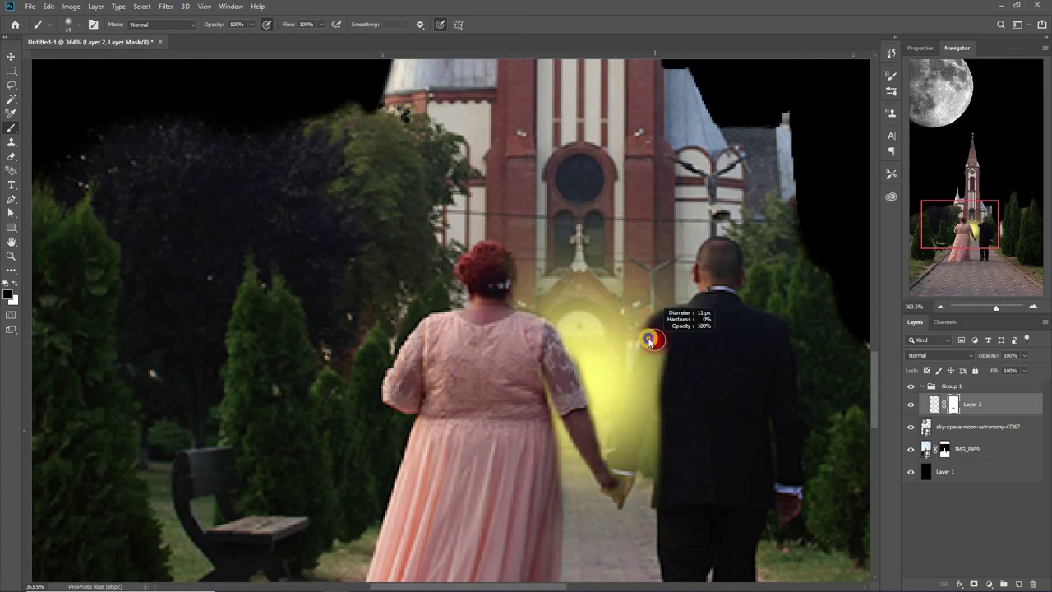
mouse_move(652, 354)
left_mouse_down()
mouse_move(616, 482)
mouse_move(649, 346)
left_mouse_up()
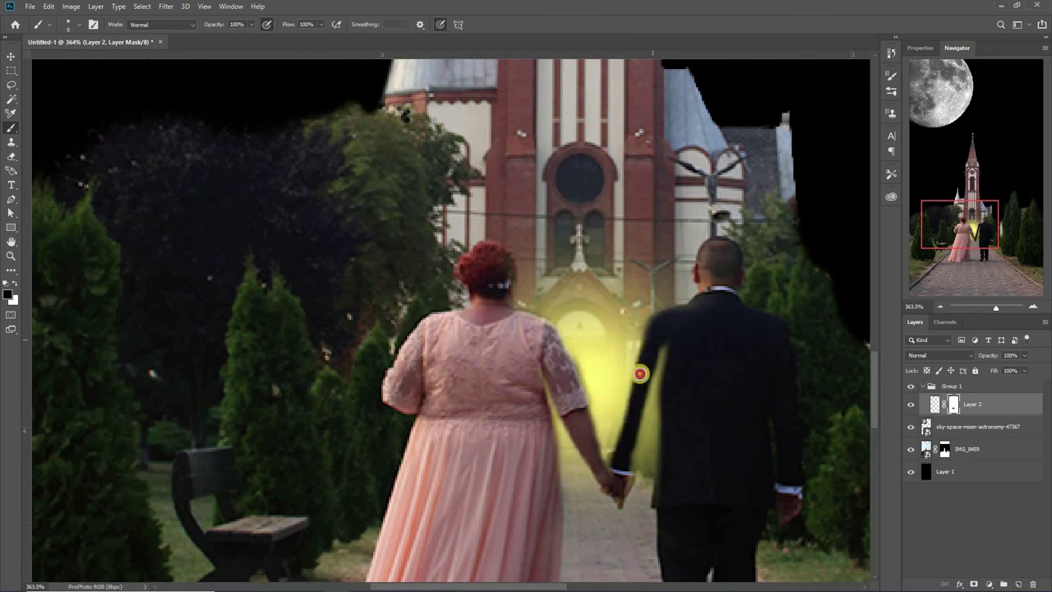
mouse_move(619, 437)
left_mouse_down()
mouse_move(611, 447)
mouse_move(658, 347)
mouse_move(647, 385)
left_mouse_up()
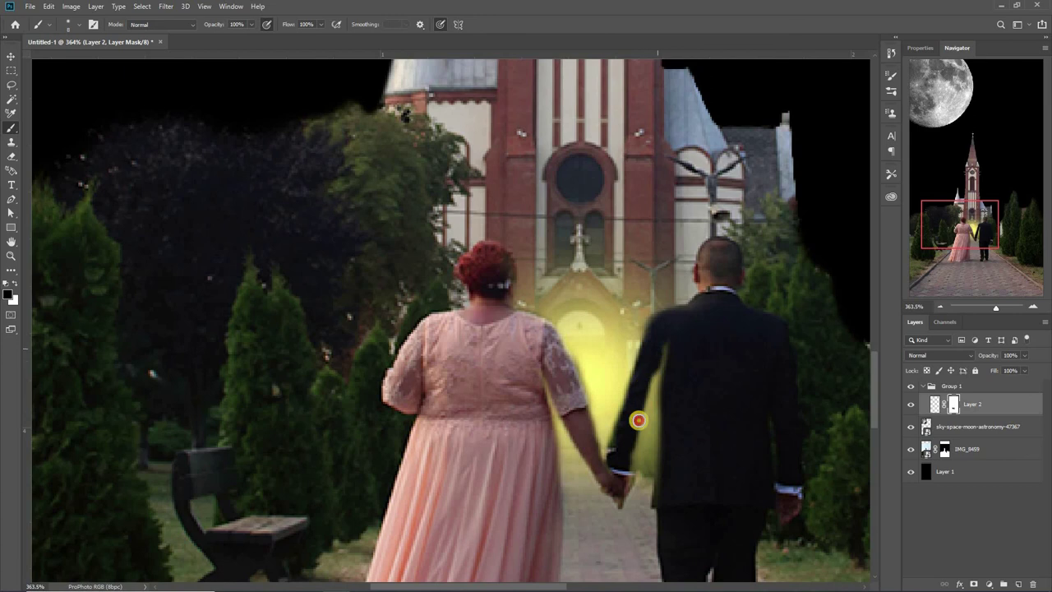
left_click_drag(635, 438, 664, 337)
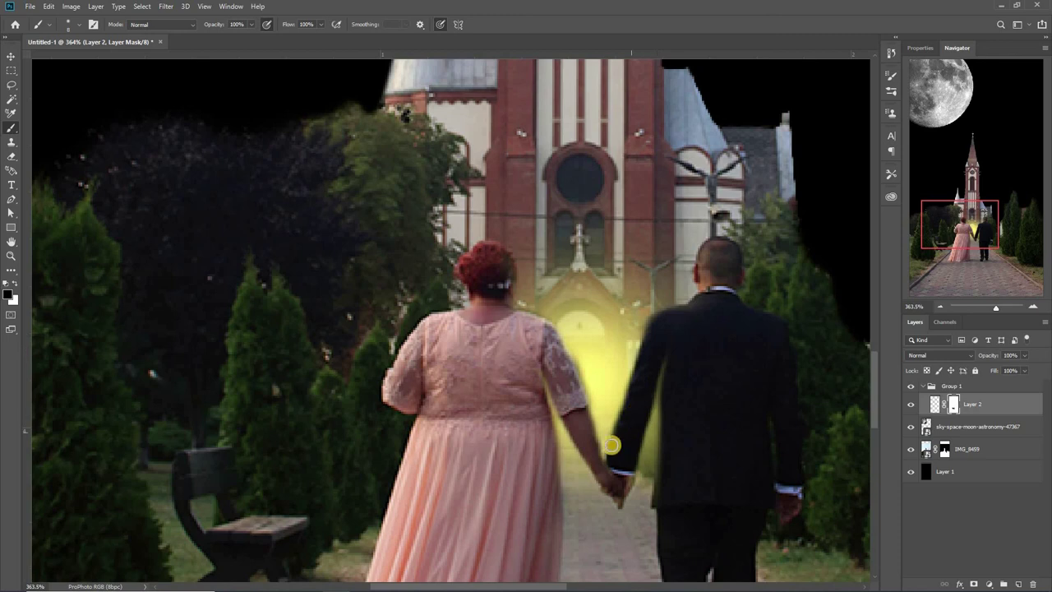
Paint white to restore the glow along the groom's arm edge, then zoom back out.
scroll(612, 452, "up", 2)
scroll(609, 448, "up", 3)
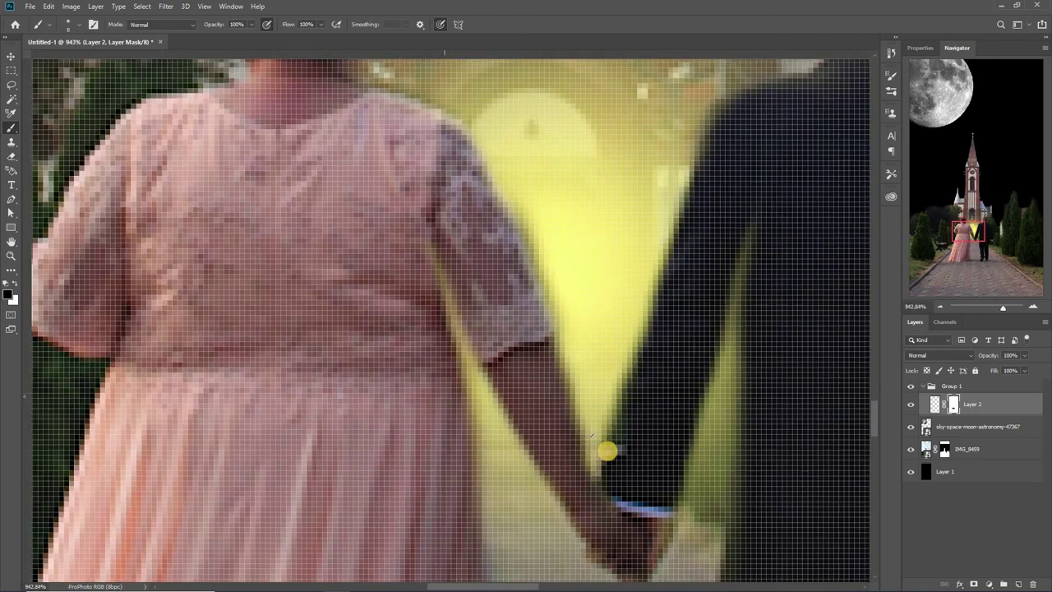
scroll(596, 440, "up", 2)
key("d")
left_click_drag(570, 433, 592, 467)
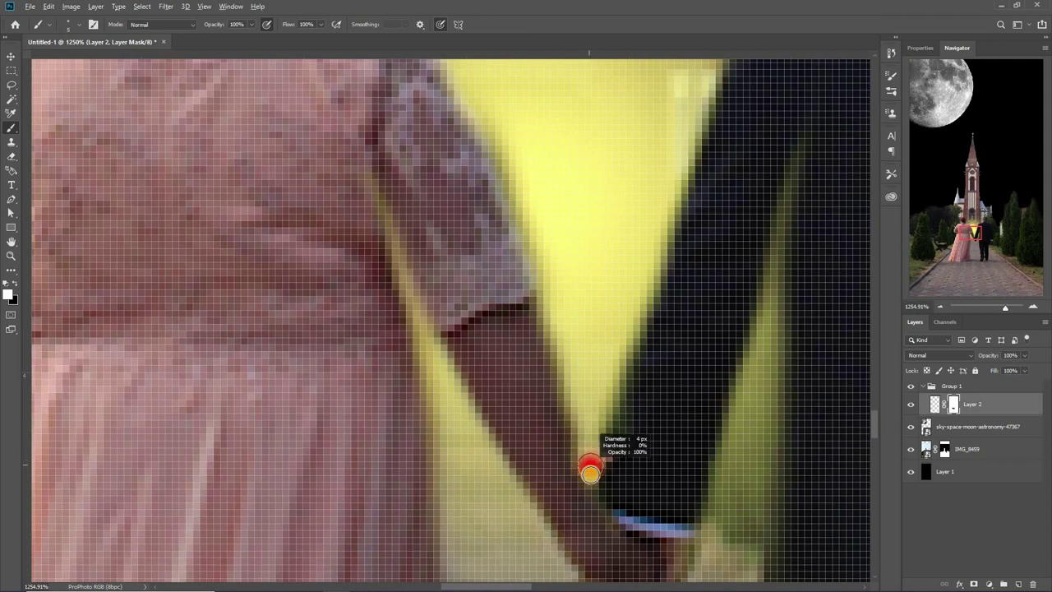
left_click_drag(587, 460, 597, 451)
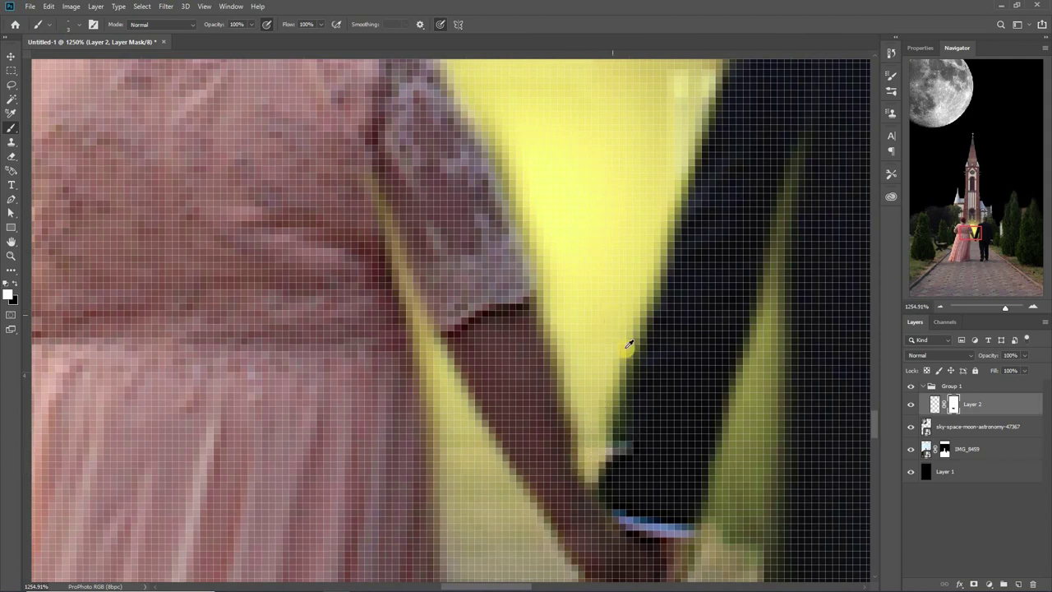
scroll(629, 344, "down", 3)
scroll(668, 181, "down", 2)
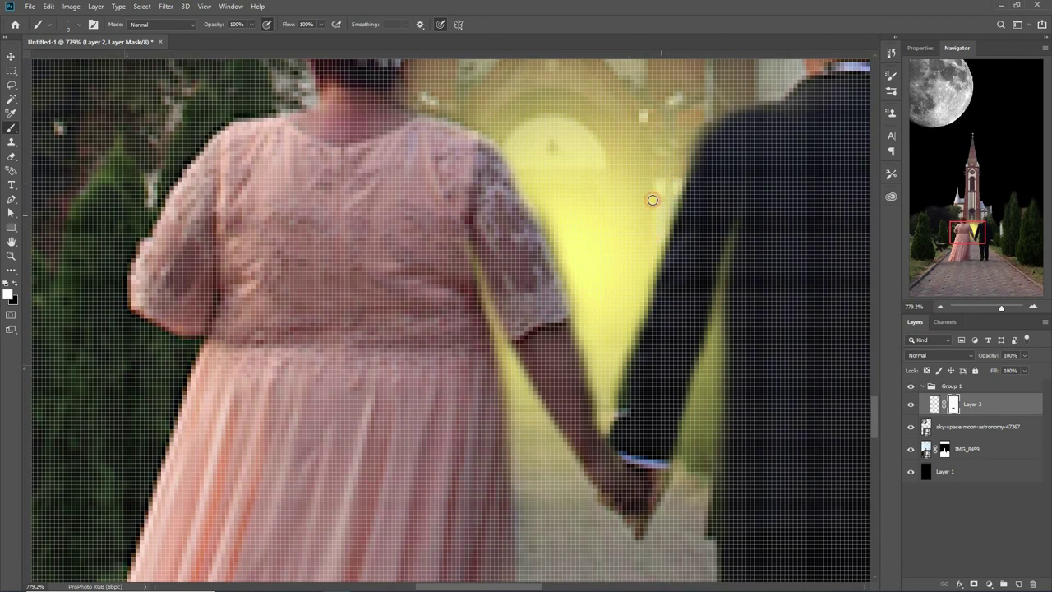
scroll(637, 247, "down", 2)
scroll(637, 246, "down", 1)
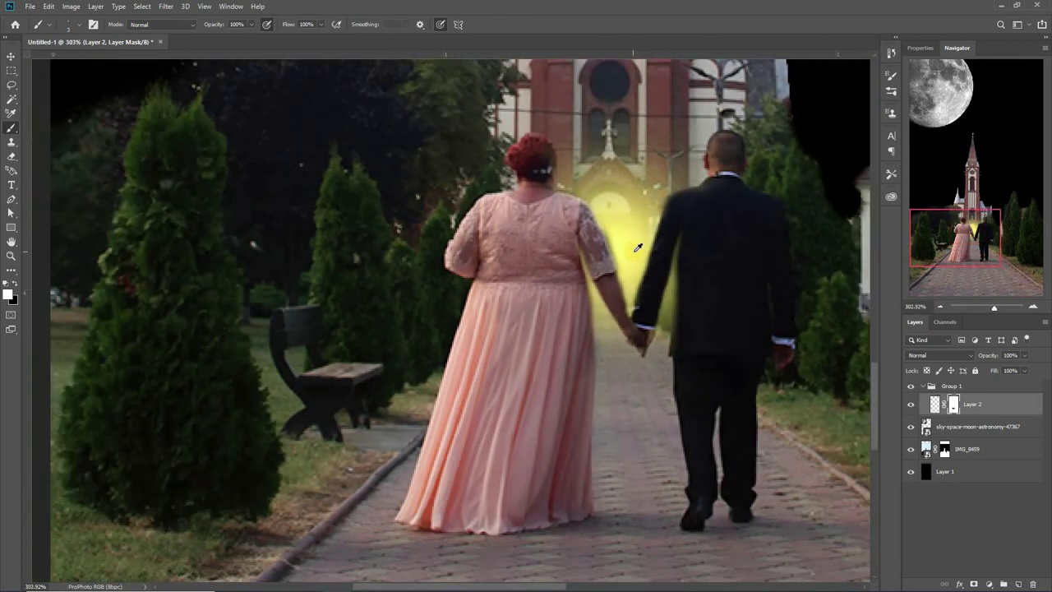
scroll(638, 247, "down", 1)
scroll(640, 248, "down", 1)
scroll(641, 251, "down", 1)
scroll(649, 253, "down", 1)
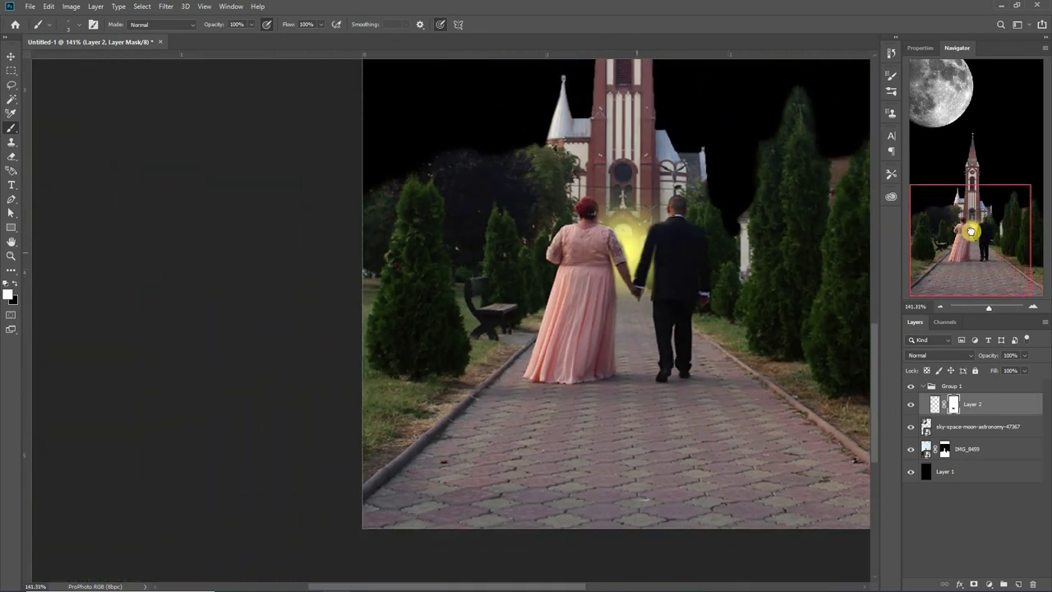
scroll(625, 286, "down", 1)
scroll(620, 286, "down", 1)
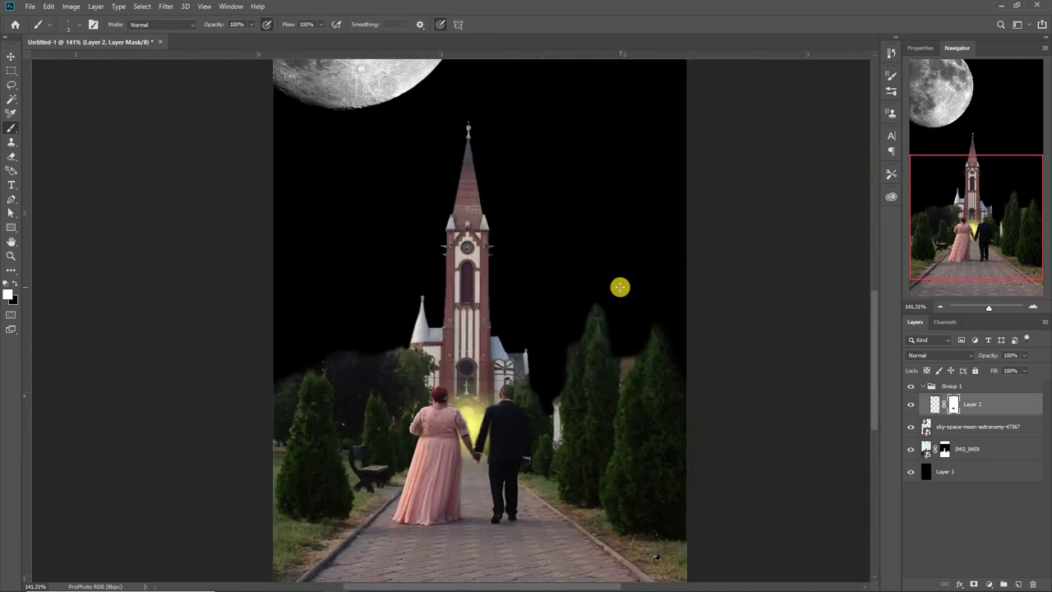
scroll(620, 286, "down", 1)
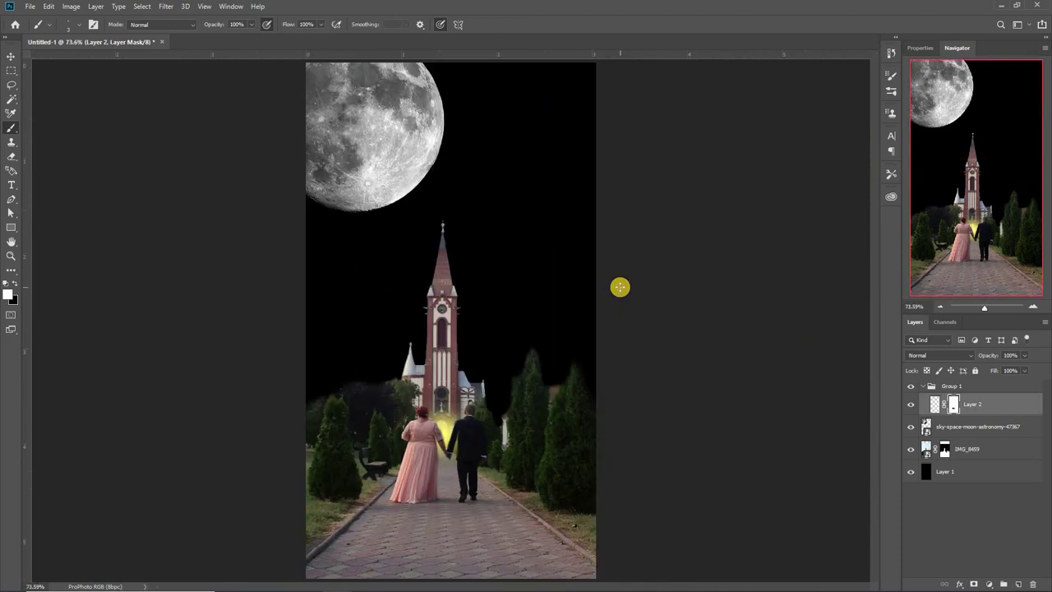
Add a yellow Gradient Fill layer in Group 1 with Angle style and bring up its Gradient Editor.
left_click(1019, 584)
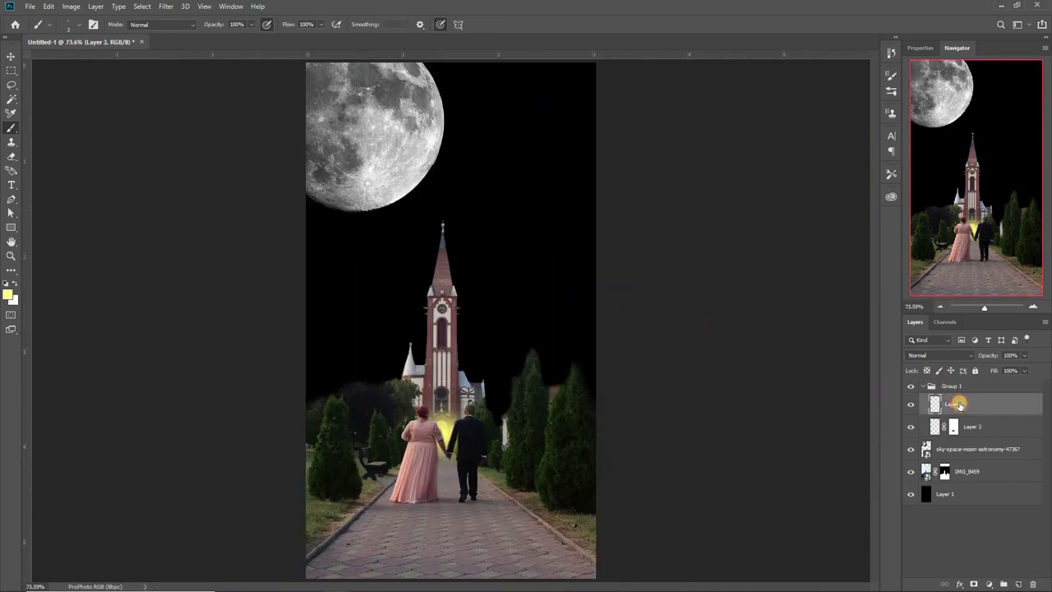
left_click(991, 580)
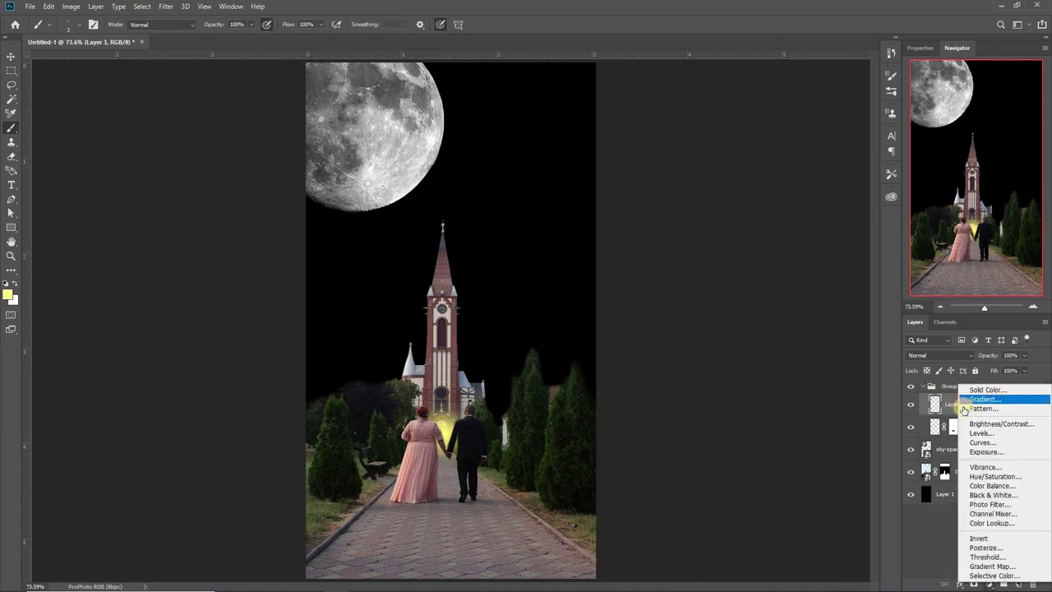
left_click(959, 403)
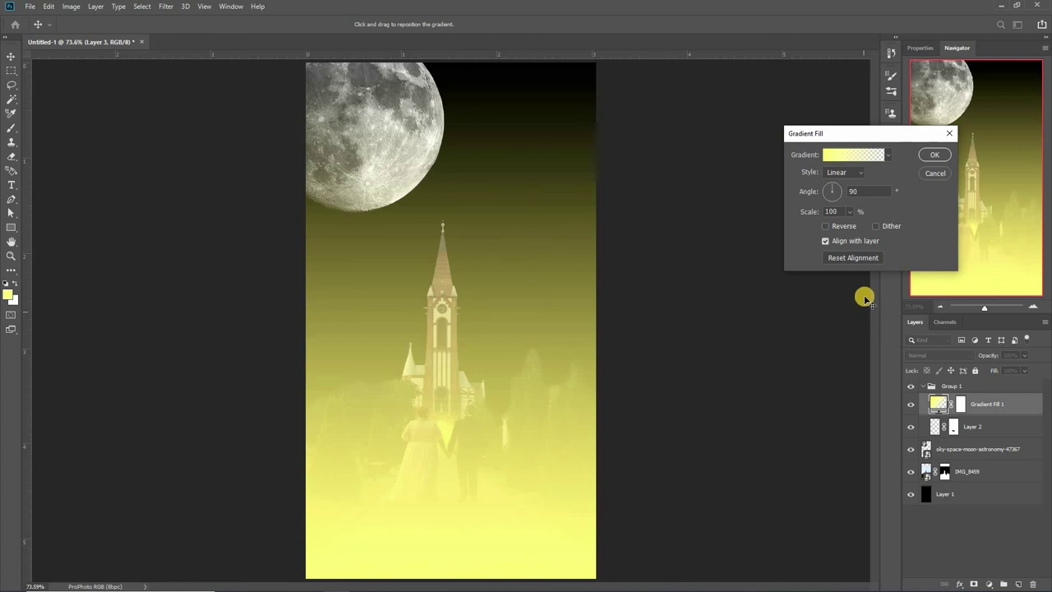
left_click(843, 172)
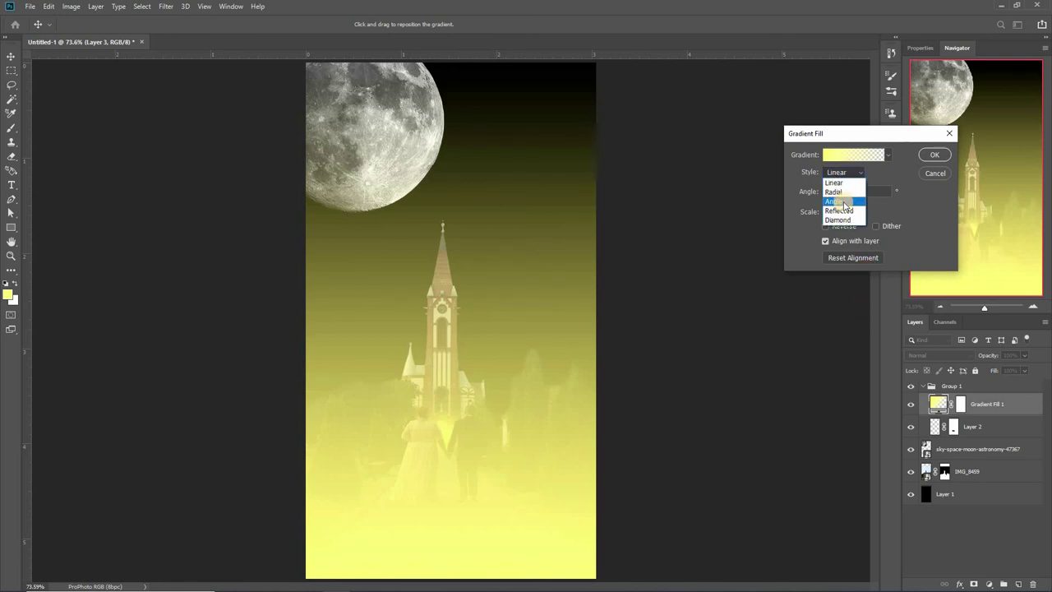
left_click(845, 200)
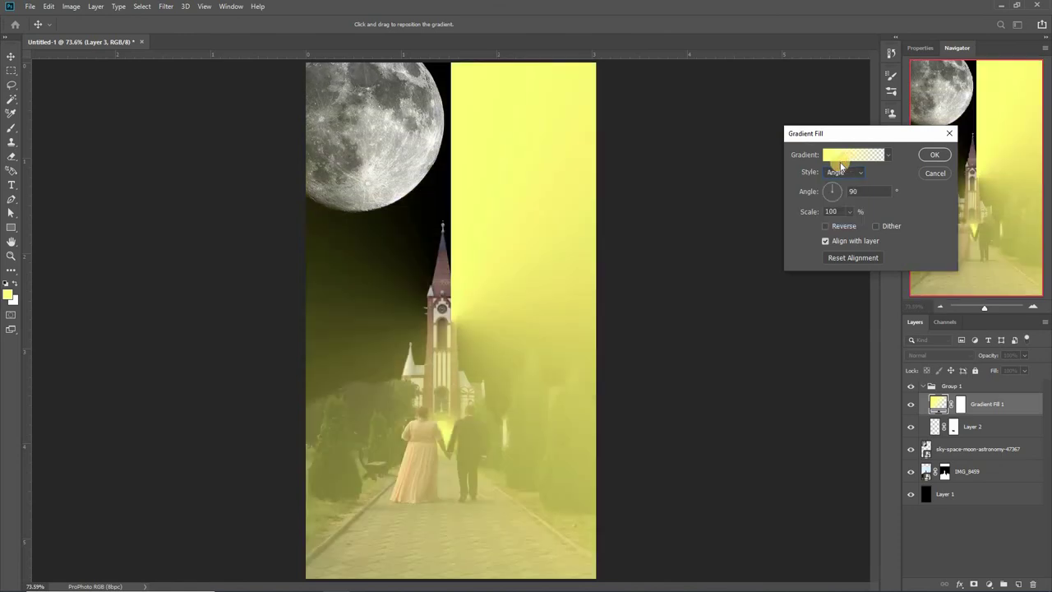
left_click(841, 158)
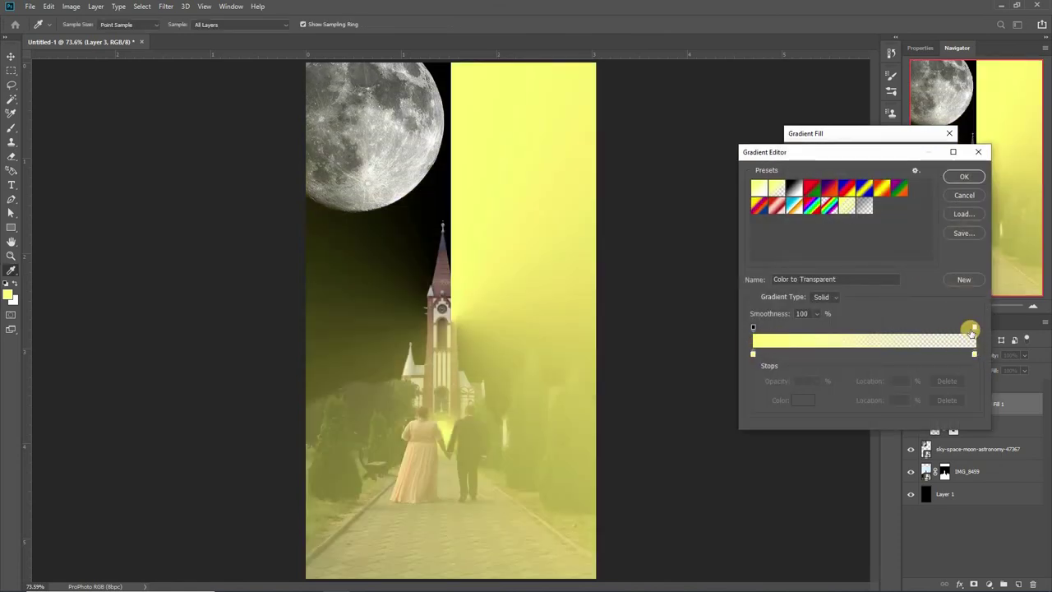
Build alternating 100% and 0% opacity stops in the gradient to form yellow rays.
left_click_drag(974, 328, 767, 328)
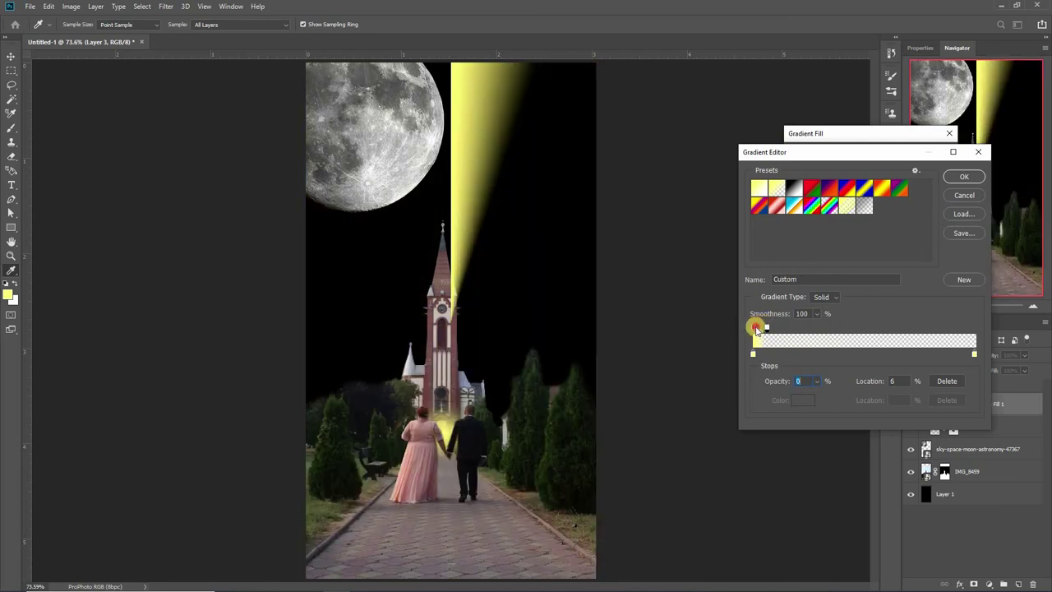
left_click_drag(757, 329, 794, 329)
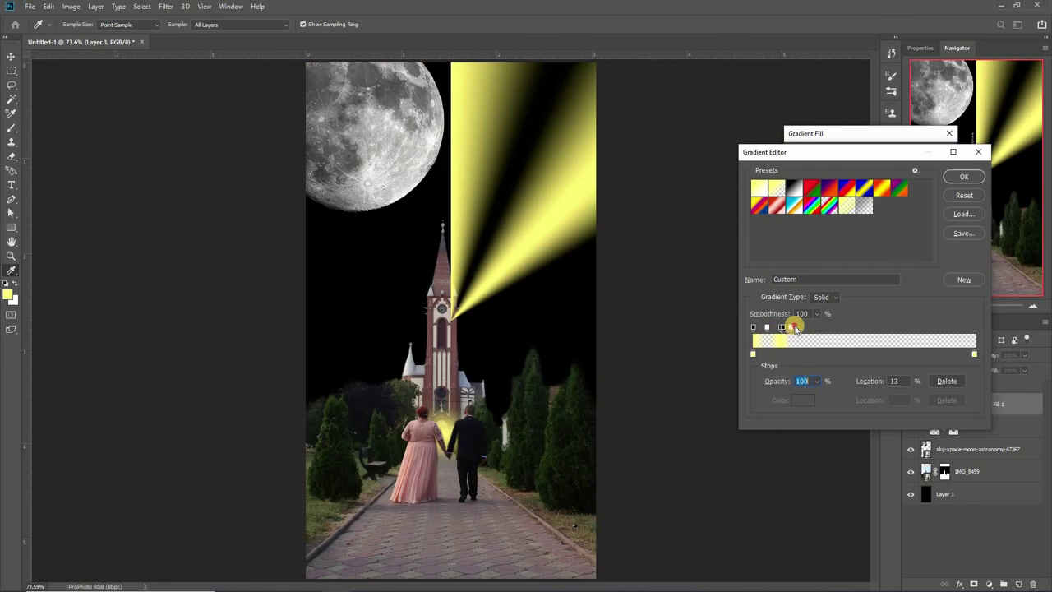
left_click_drag(794, 329, 813, 329)
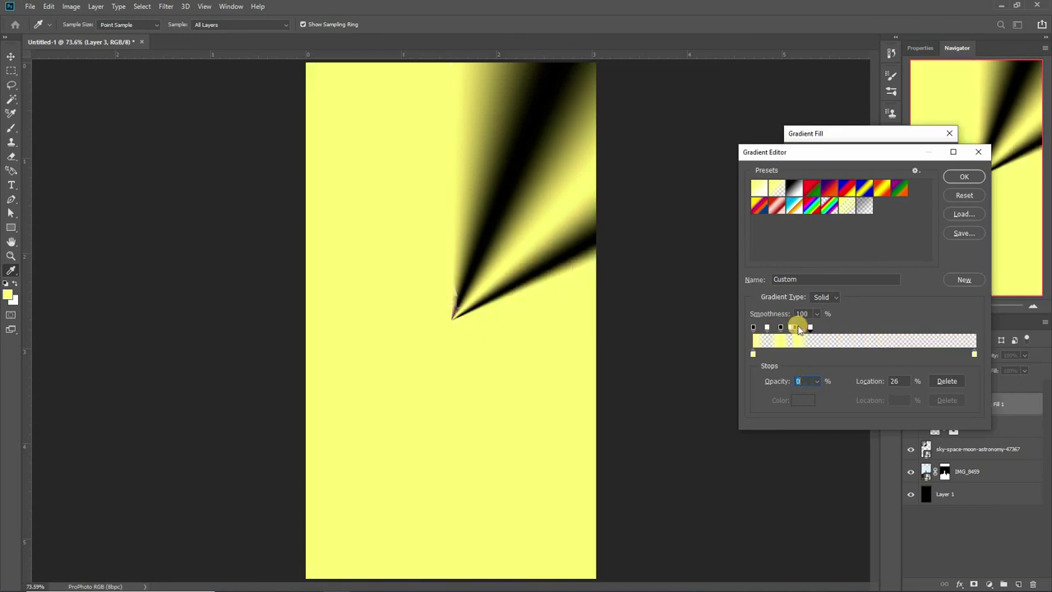
type("100")
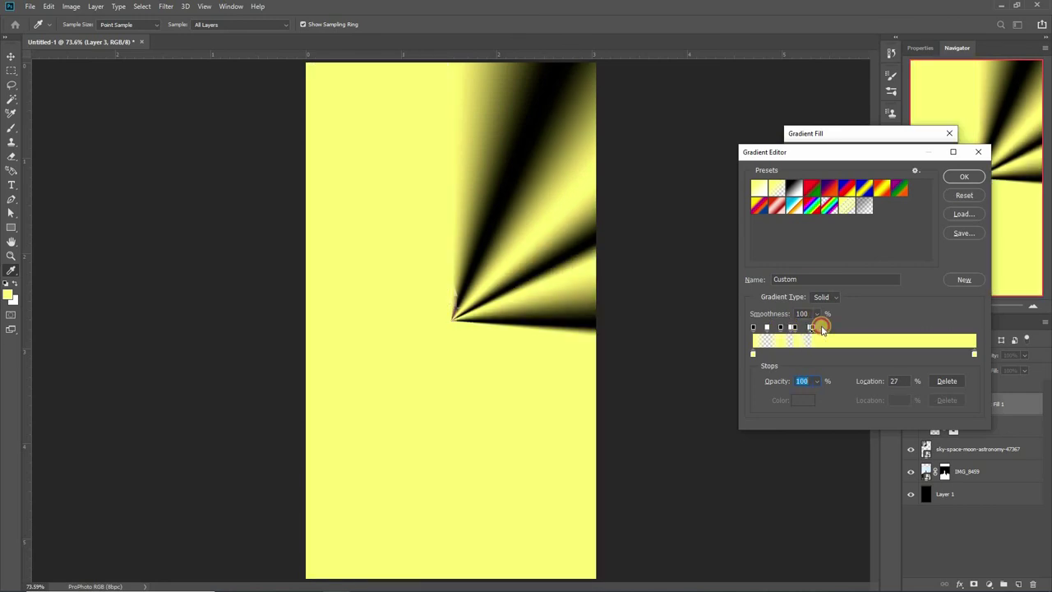
type("0")
left_click_drag(822, 327, 842, 327)
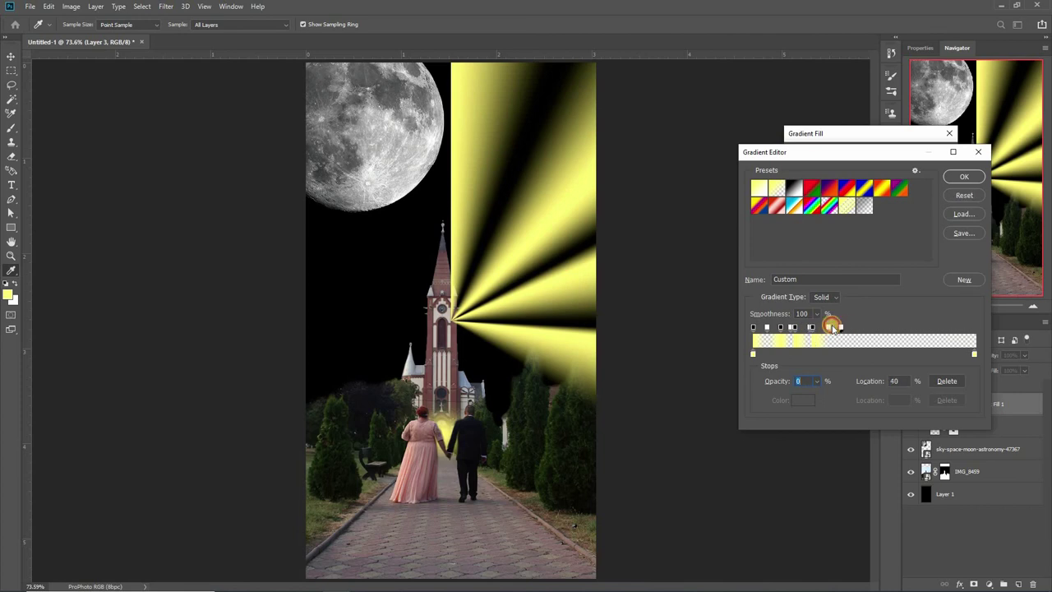
left_click(840, 327)
type("1000")
left_click_drag(843, 327, 876, 329)
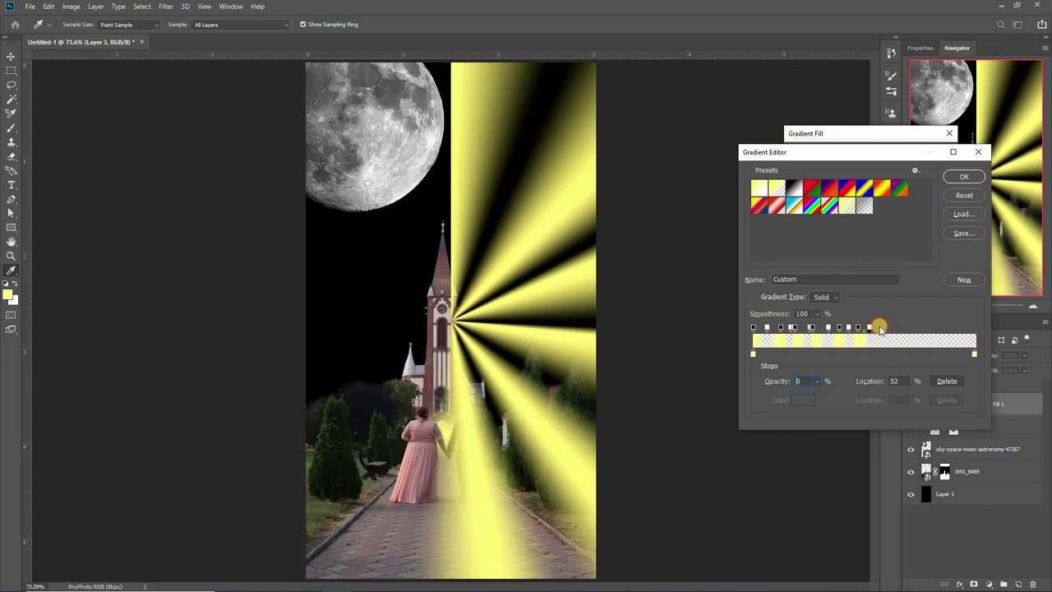
left_click(964, 177)
Move the ray centre down onto the path and set the angle to 33.04°.
left_click(840, 194)
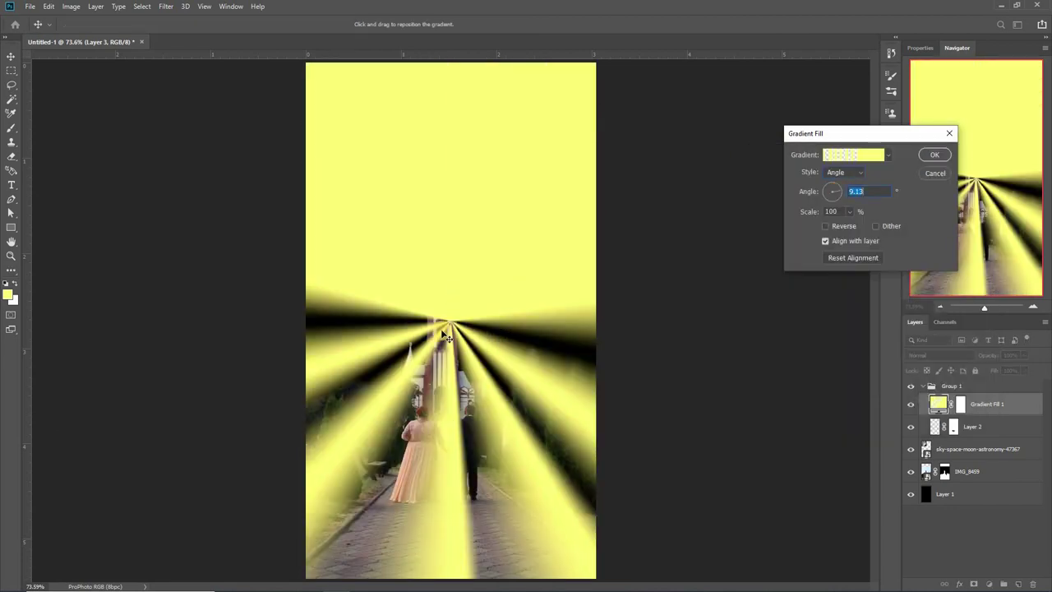
left_click_drag(451, 423, 444, 535)
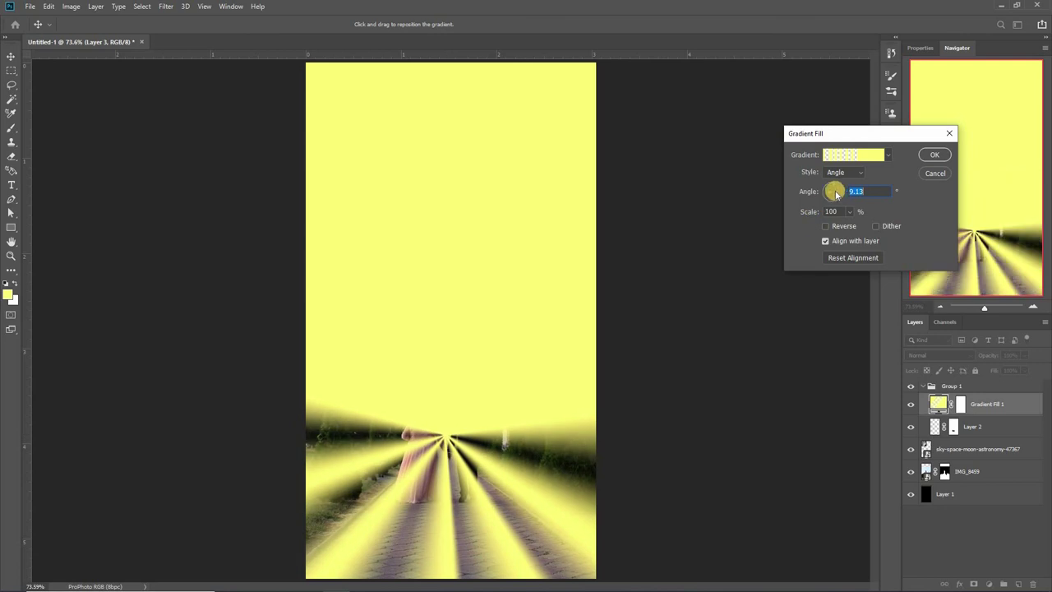
left_click_drag(840, 194, 847, 176)
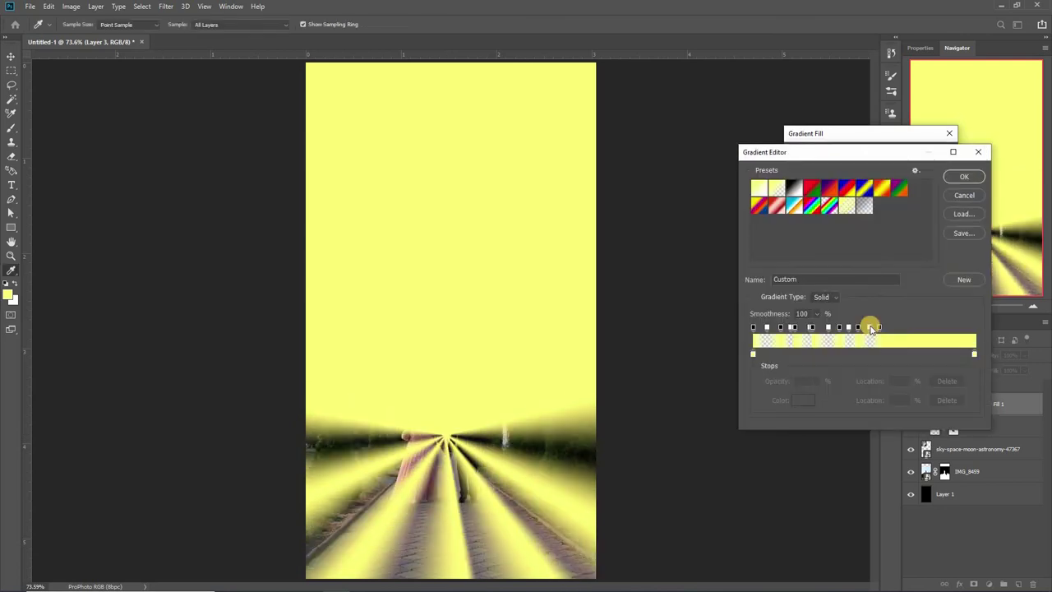
left_click(893, 327)
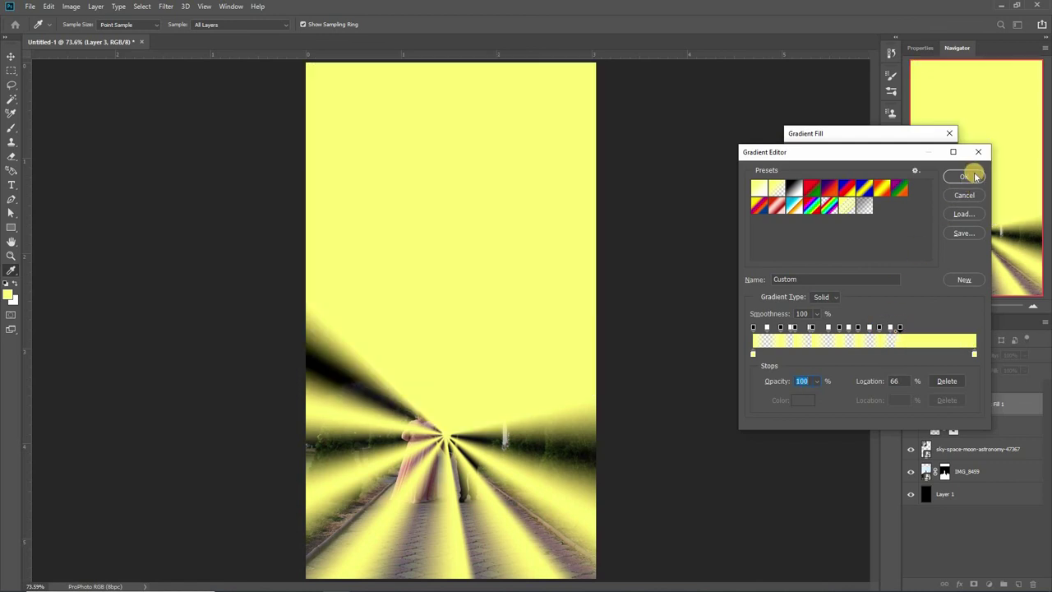
left_click(964, 176)
left_click_drag(839, 191, 831, 196)
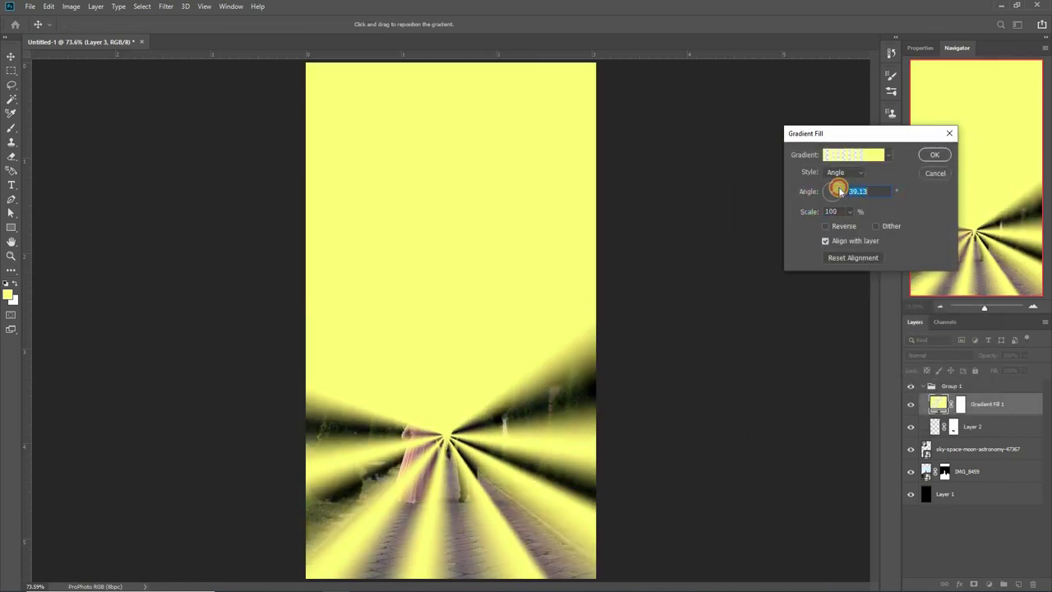
left_click(933, 154)
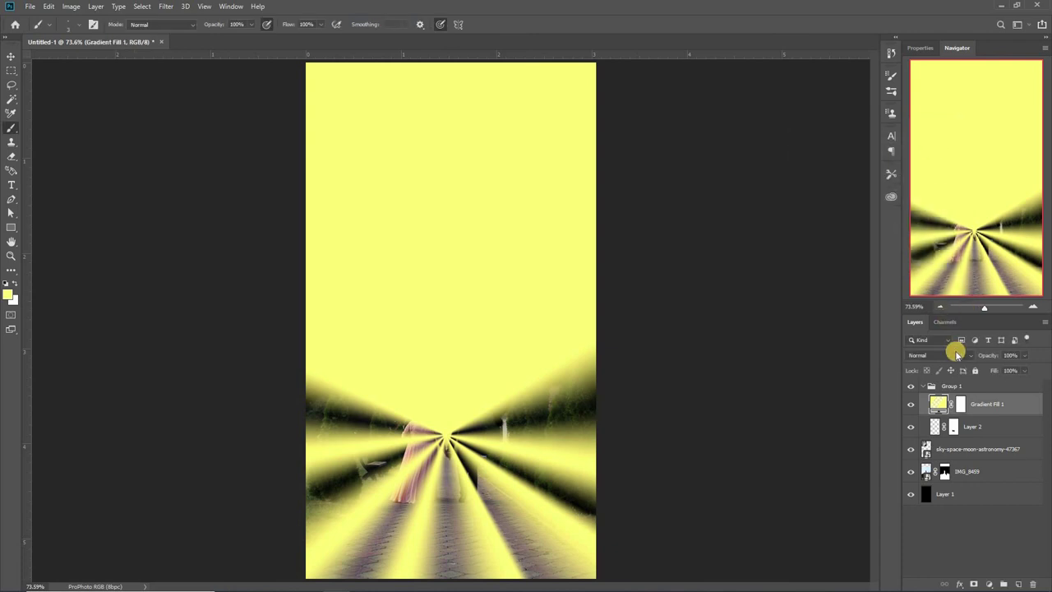
Paint black on Gradient Fill 1's mask over the sky, moon and church.
key("ctrl+backslash")
key("d")
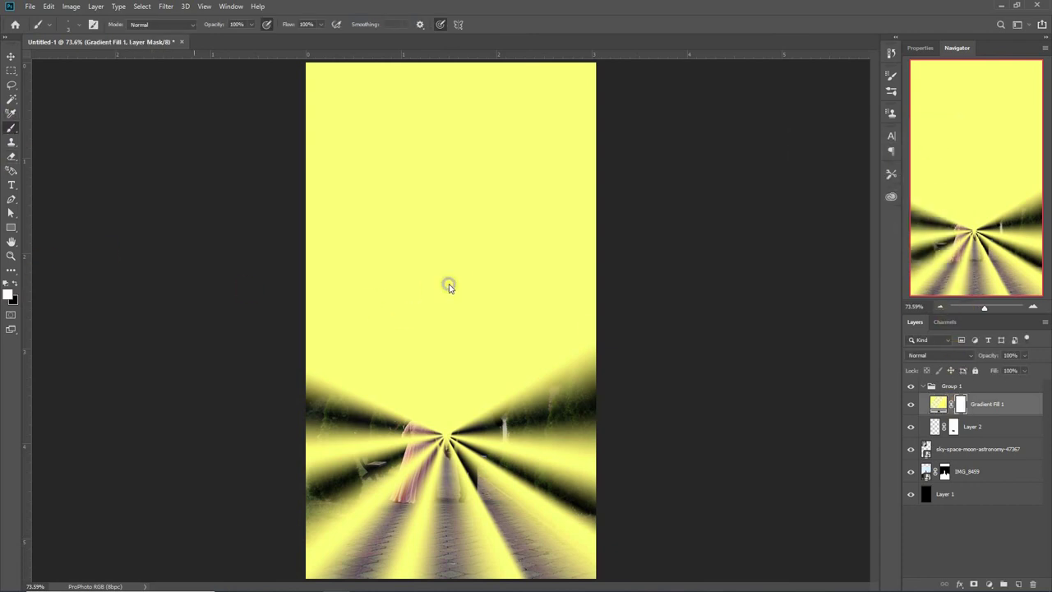
left_click_drag(378, 140, 517, 231)
key("ctrl+i")
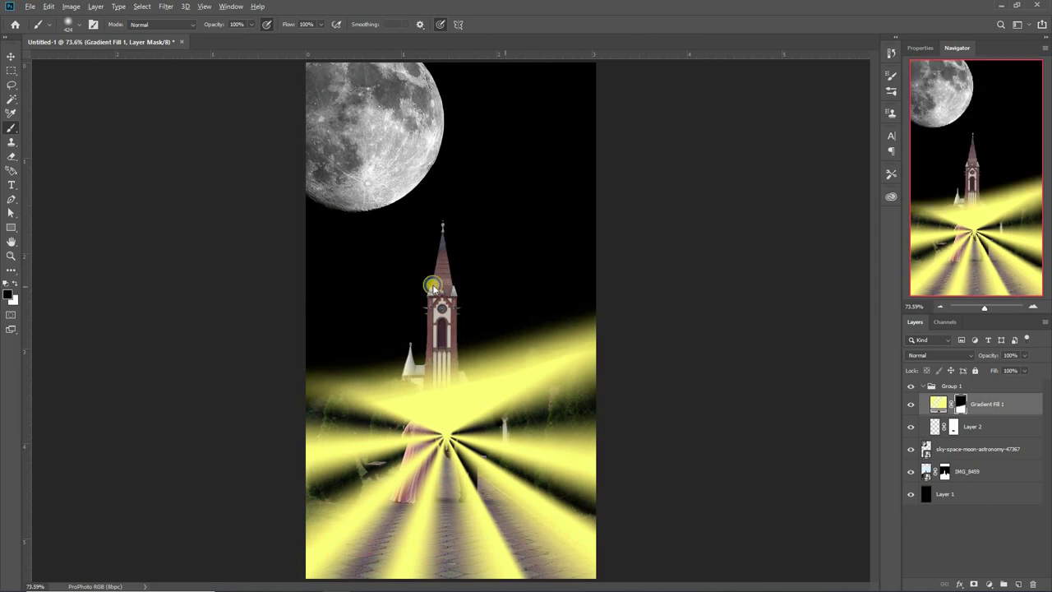
mouse_move(305, 367)
left_mouse_down()
mouse_move(560, 360)
mouse_move(278, 382)
mouse_move(531, 367)
mouse_move(557, 385)
mouse_move(469, 411)
mouse_move(305, 387)
mouse_move(378, 409)
mouse_move(633, 381)
left_mouse_up()
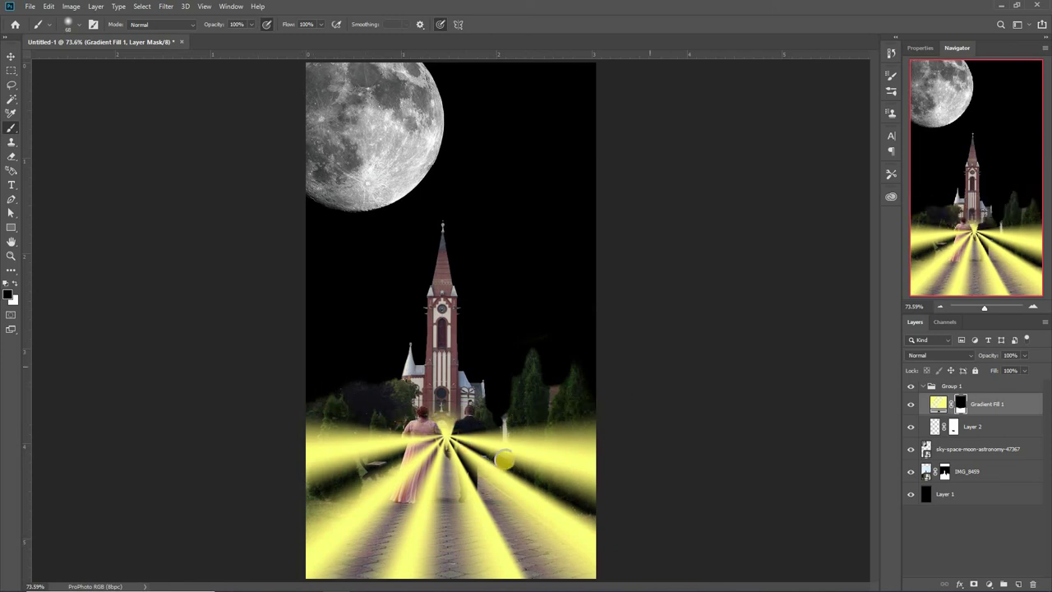
left_click(919, 418)
Set Gradient Fill 1 to Soft Light blend mode at 78% opacity.
left_click(931, 404)
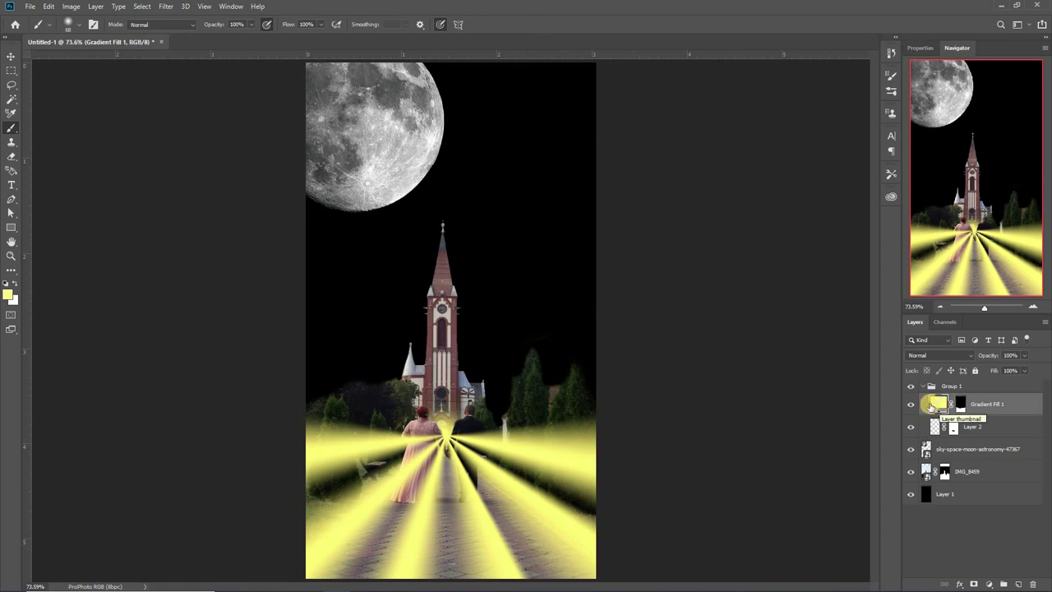
left_click_drag(937, 406, 950, 388)
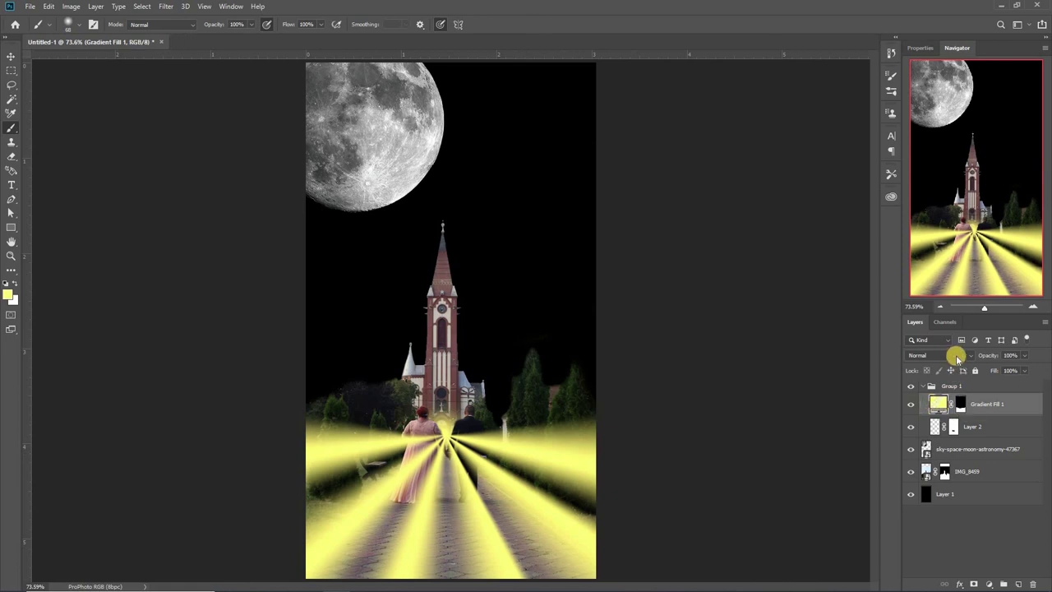
left_click(956, 359)
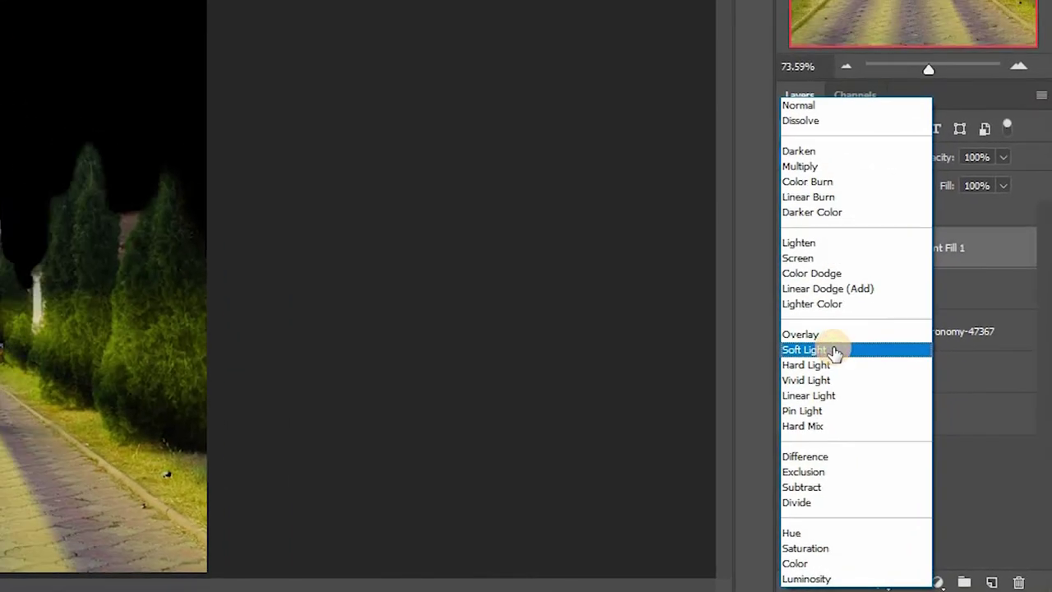
left_click(792, 304)
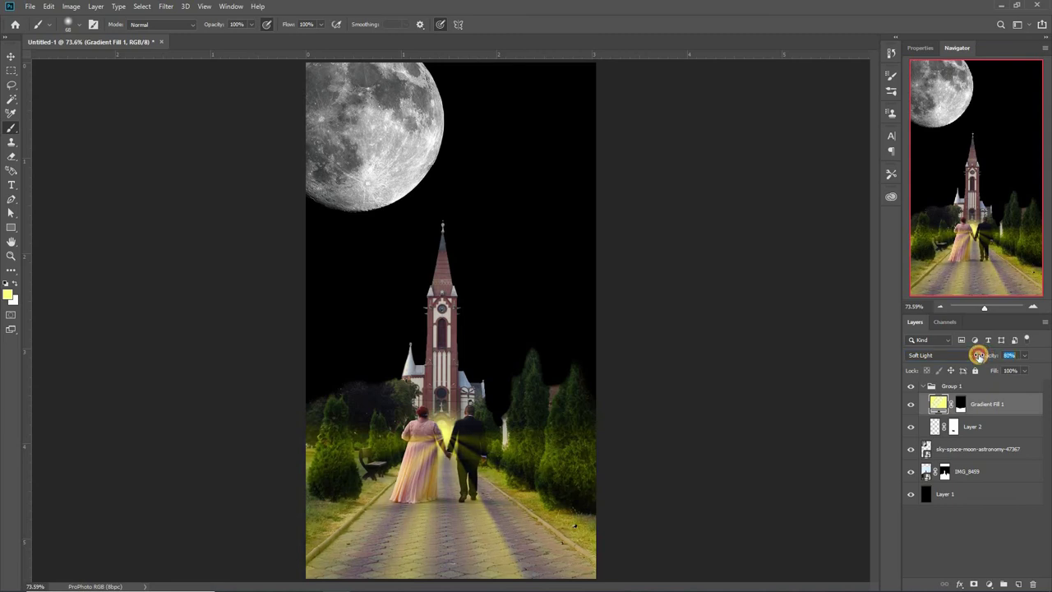
left_click(960, 405)
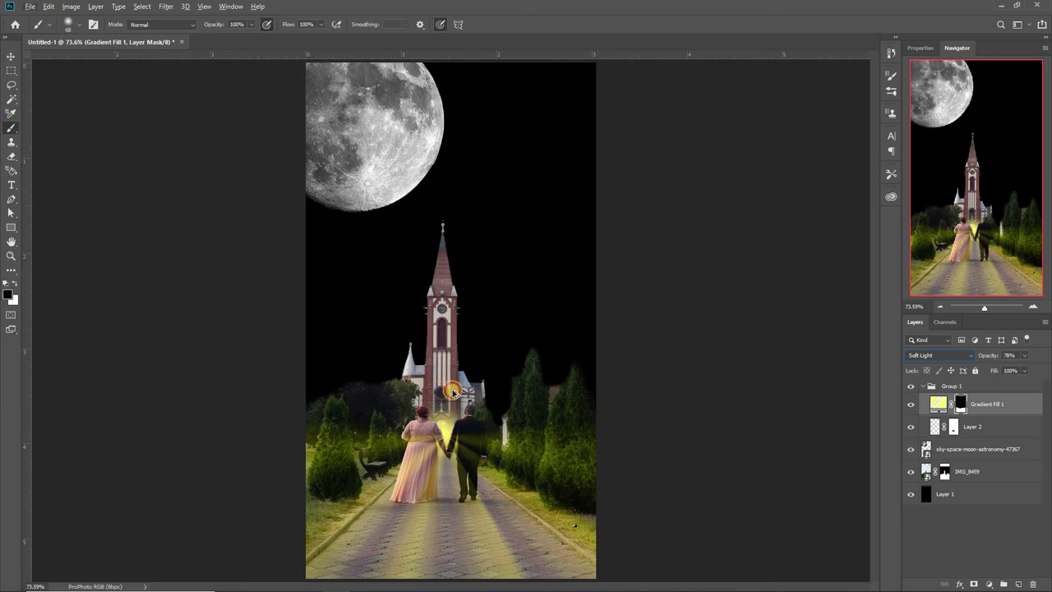
Zoom in on the couple and path and pick a smaller brush for the mask.
key("v")
scroll(1033, 244, "up", 3)
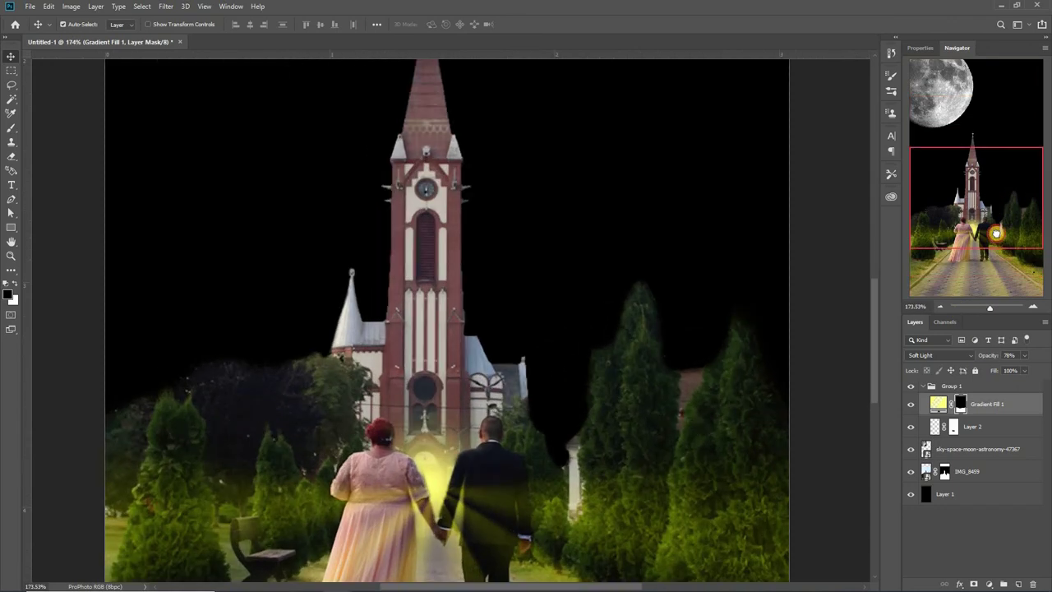
left_click(995, 235)
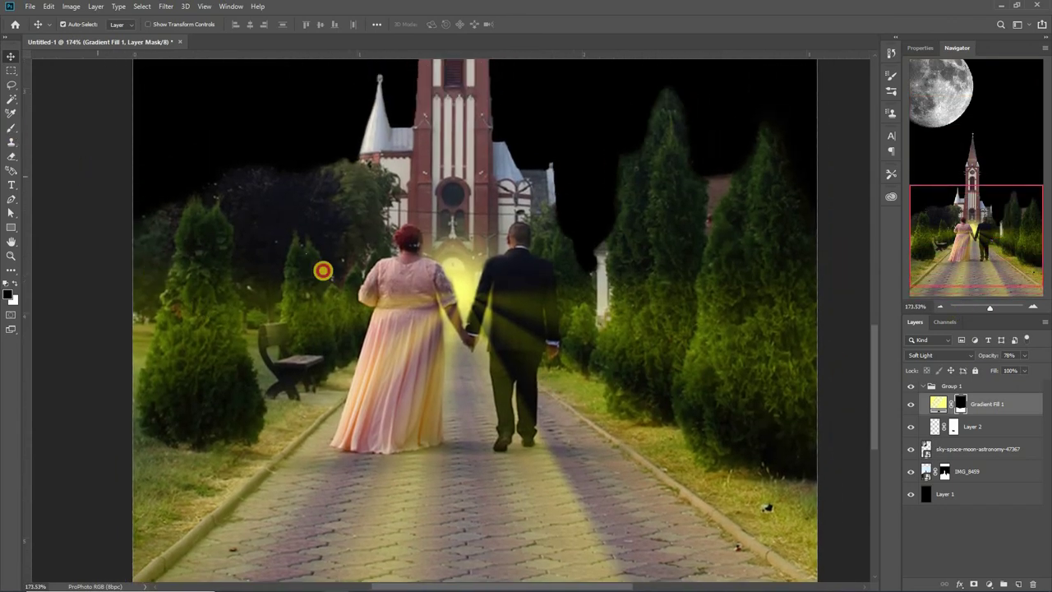
key("b")
scroll(500, 345, "up", 1)
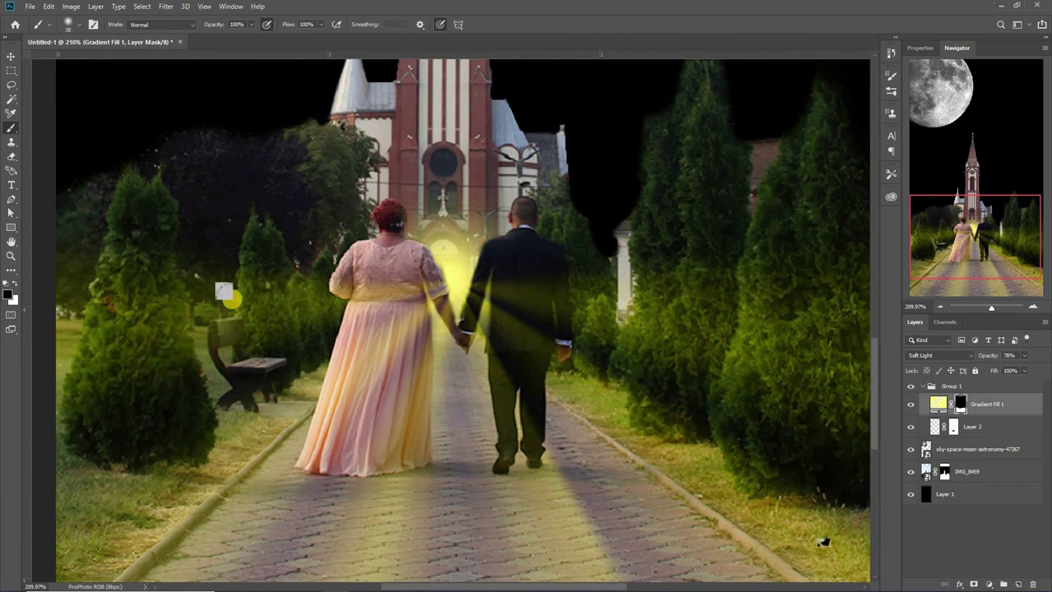
left_click_drag(87, 298, 70, 288)
scroll(71, 288, "down", 1)
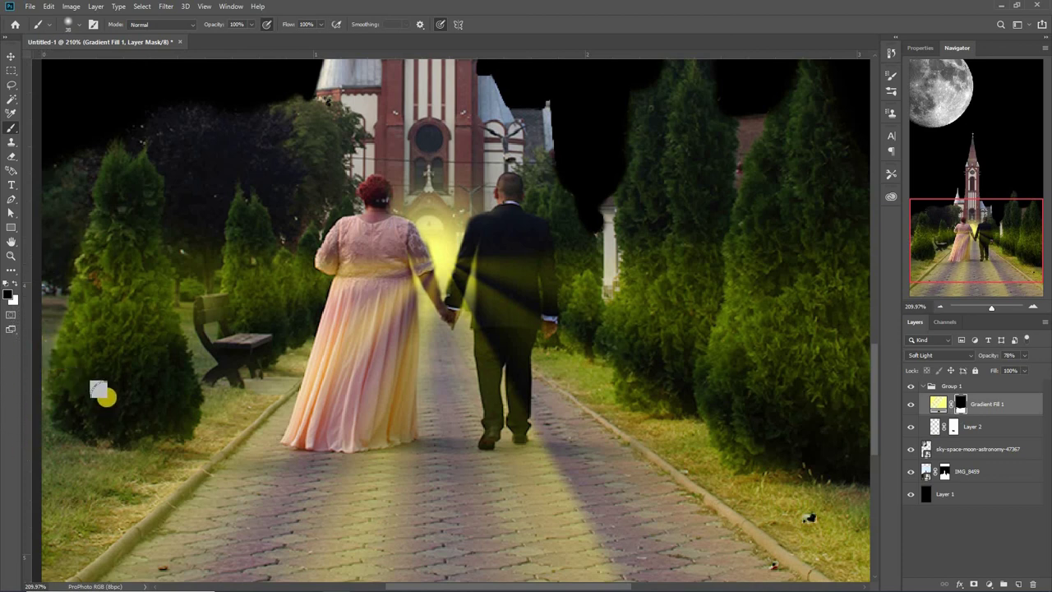
Paint black at full opacity to remove the glow on the hedges left of the bench.
key("2")
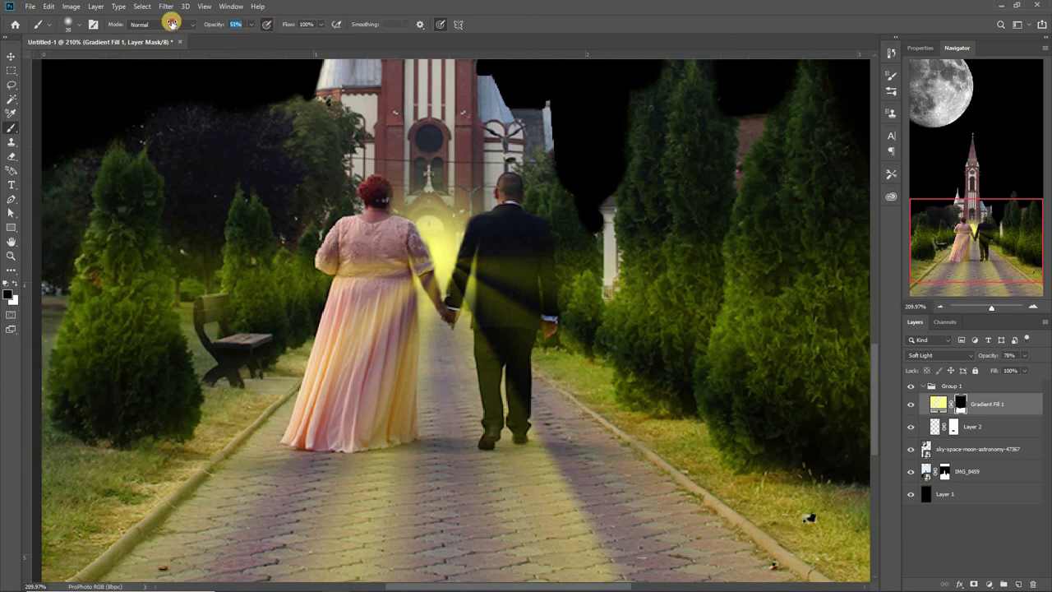
key("1")
key("4")
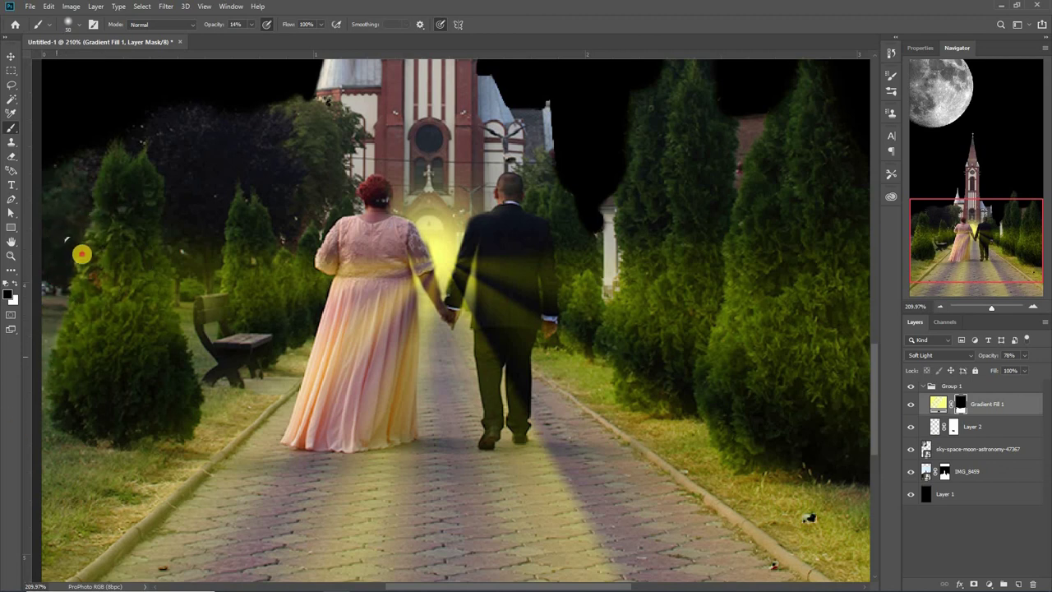
scroll(193, 327, "up", 3)
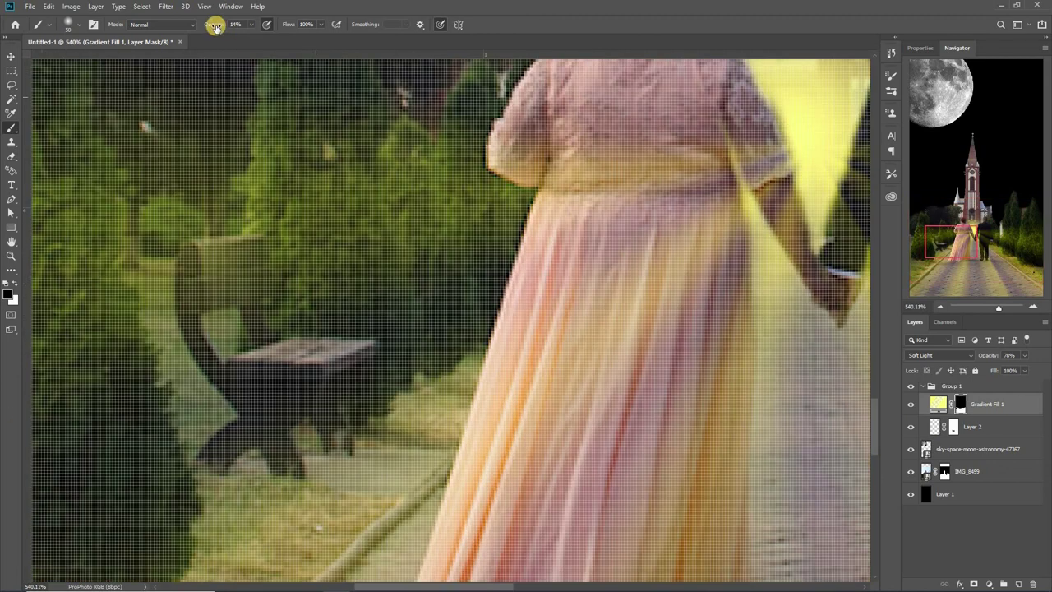
key("0")
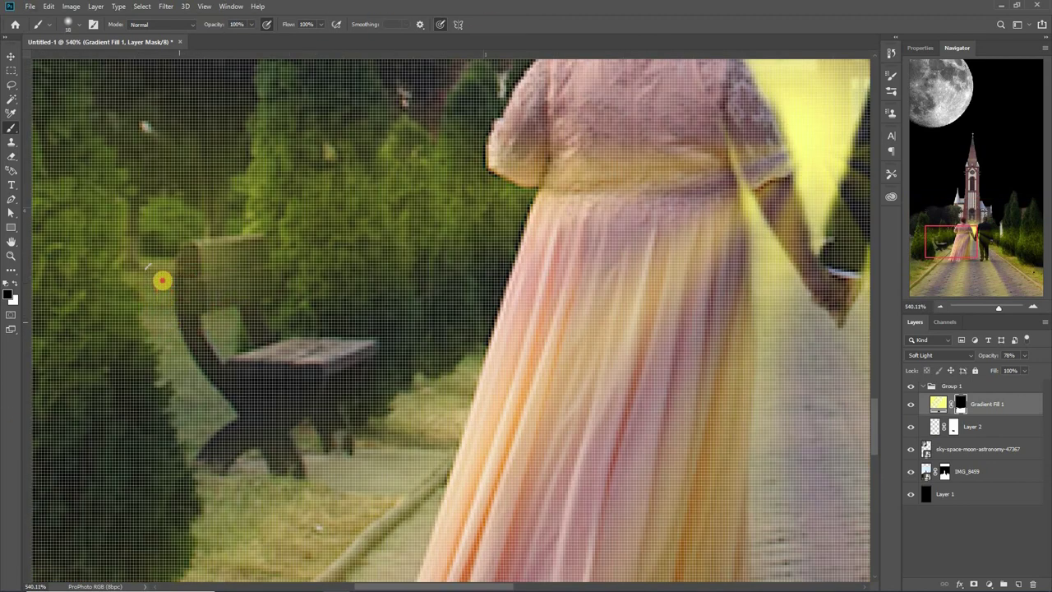
mouse_move(160, 277)
left_mouse_down()
mouse_move(203, 412)
mouse_move(222, 337)
left_mouse_up()
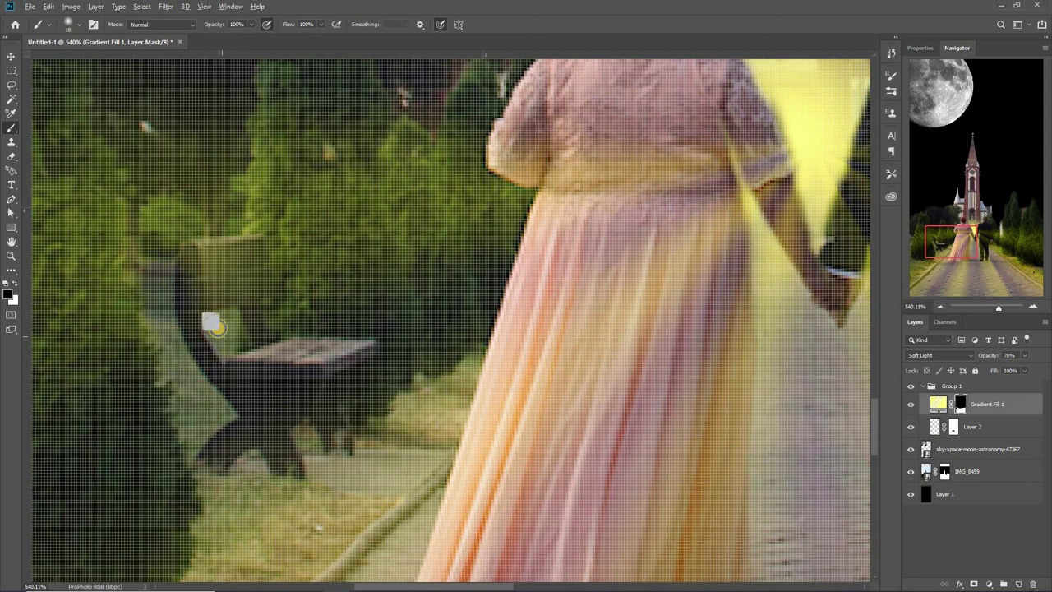
scroll(148, 247, "up", 2)
mouse_move(130, 207)
left_mouse_down()
mouse_move(177, 283)
mouse_move(217, 242)
mouse_move(170, 263)
mouse_move(155, 364)
mouse_move(172, 348)
left_mouse_up()
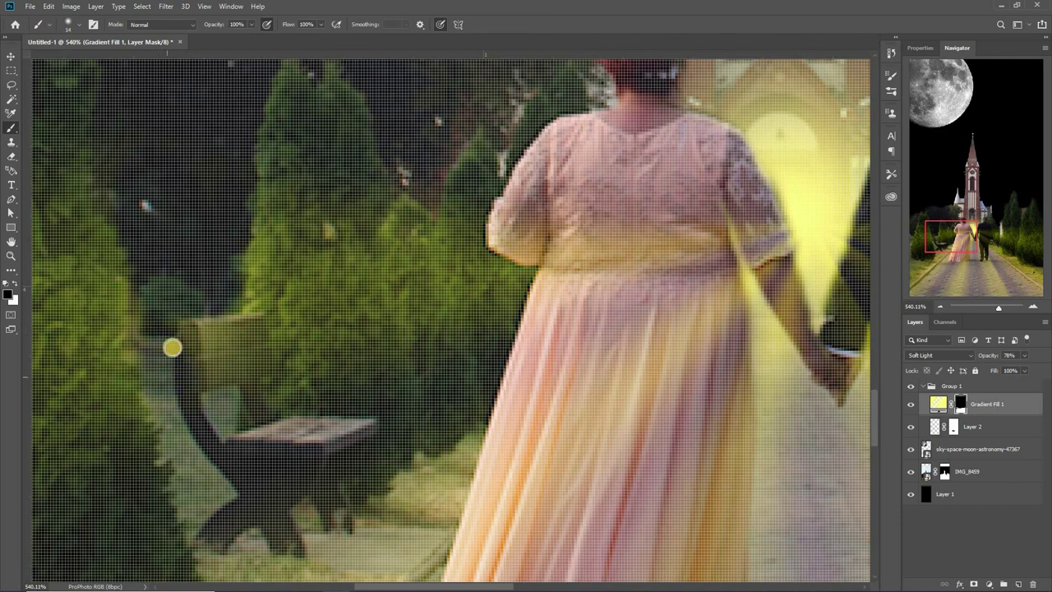
scroll(172, 348, "down", 3)
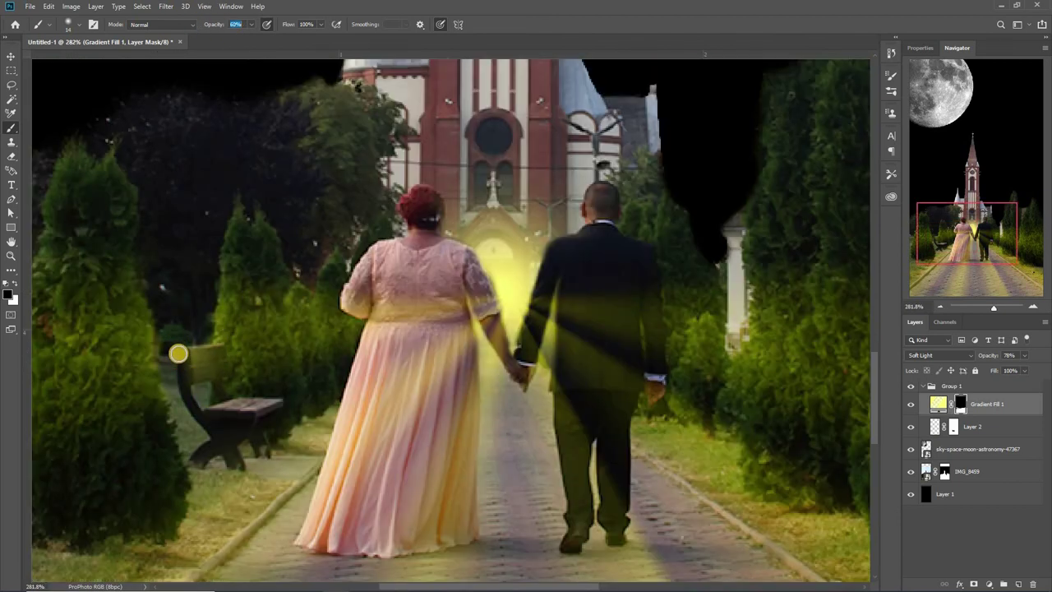
Step the brush opacity through 60%, 14% and 19% to 25%, recentring on the couple.
key("5")
key("9")
type("14")
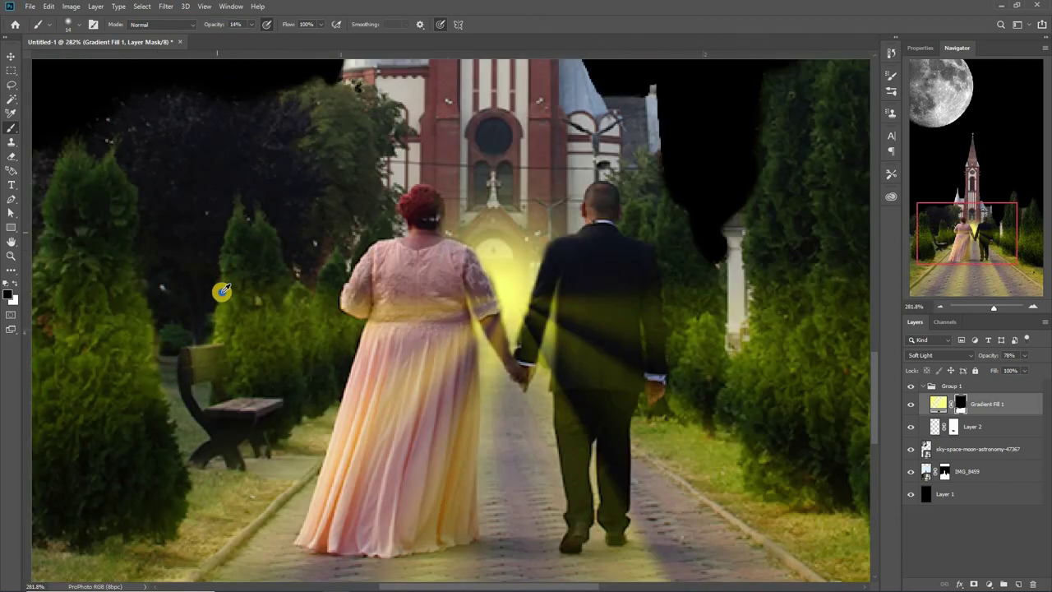
key("1")
key("4")
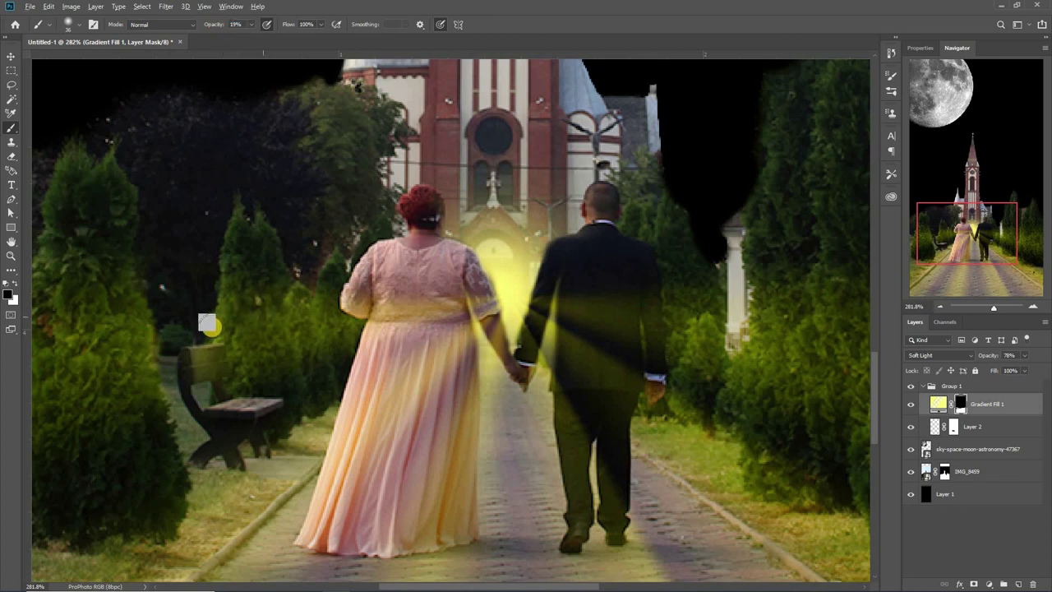
key("1")
key("9")
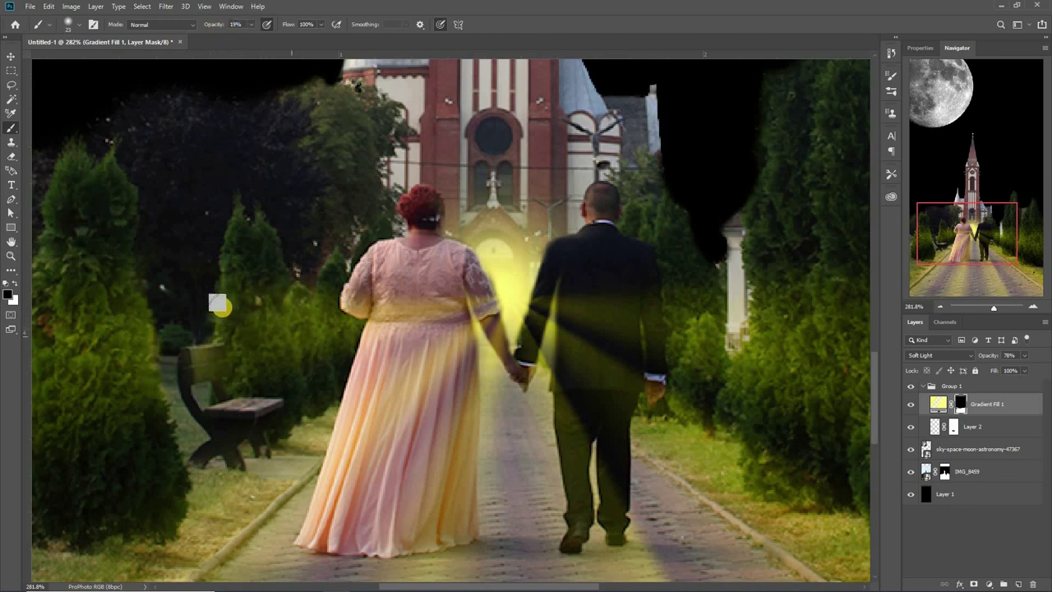
left_click(1028, 246)
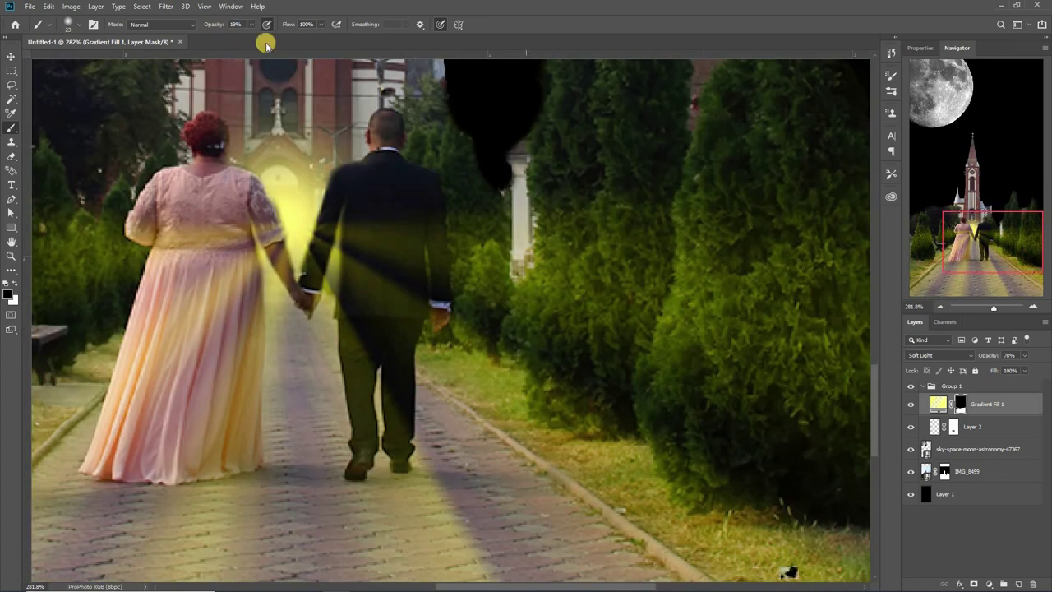
left_click_drag(218, 24, 247, 29)
Outline a narrow shadow shape from the man's foot to the image bottom with the Pen tool.
key("p")
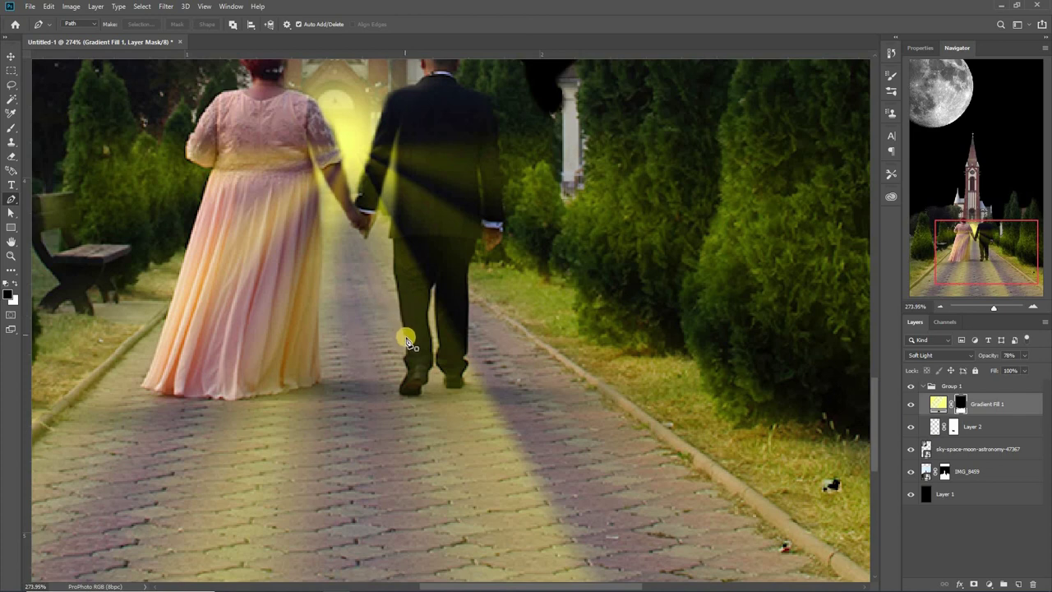
left_click(405, 337)
left_click(400, 395)
scroll(460, 485, "down", 5)
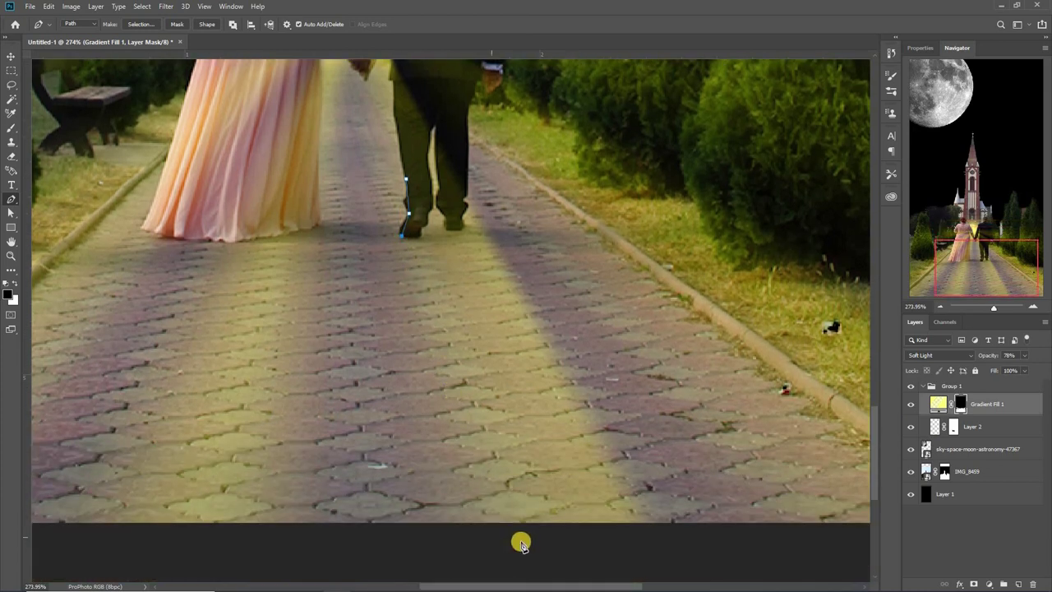
left_click(505, 542)
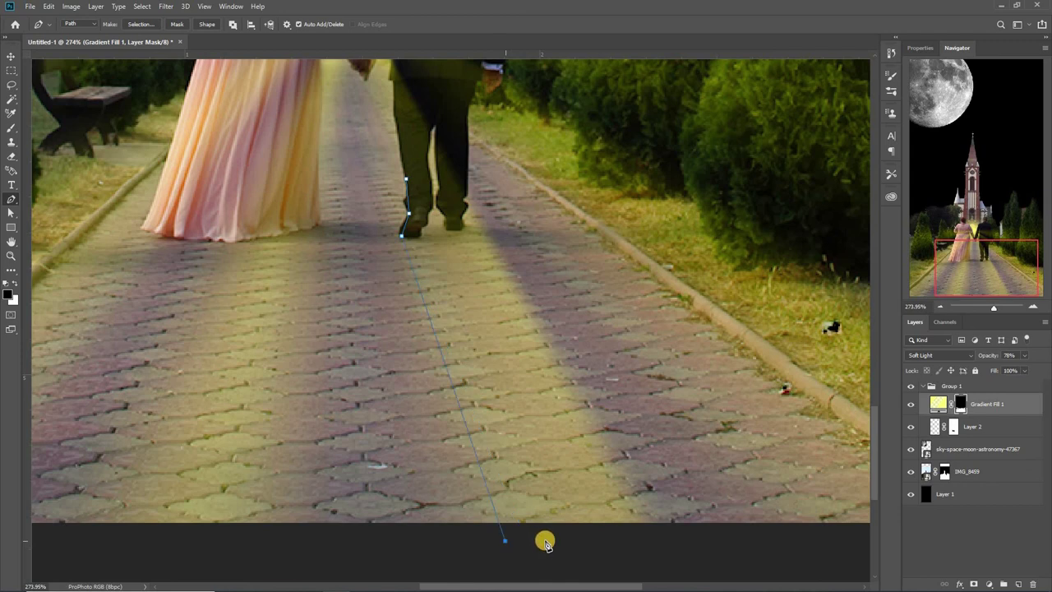
left_click(424, 229)
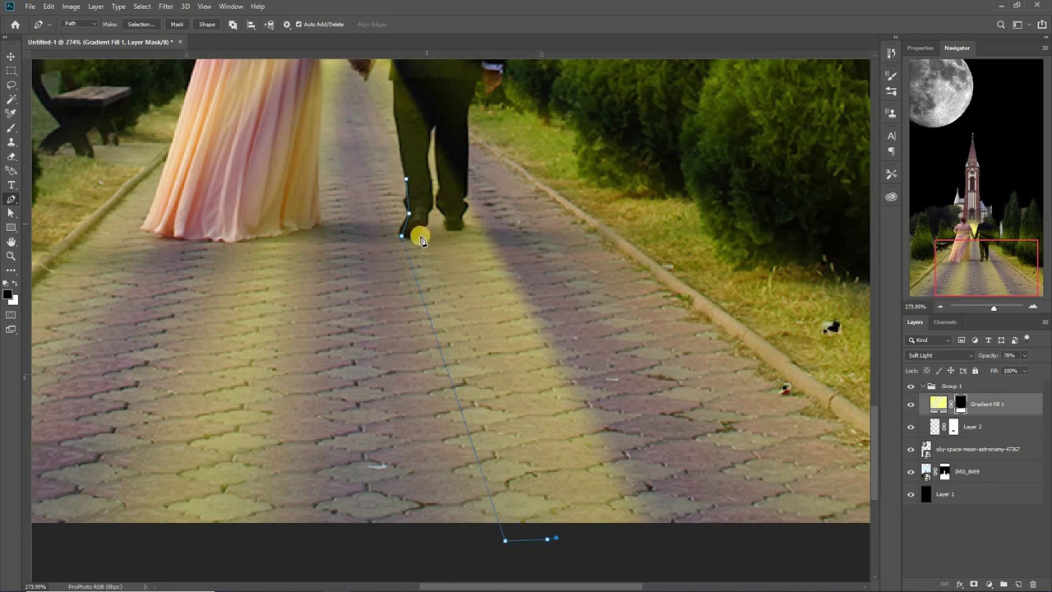
left_click(420, 239)
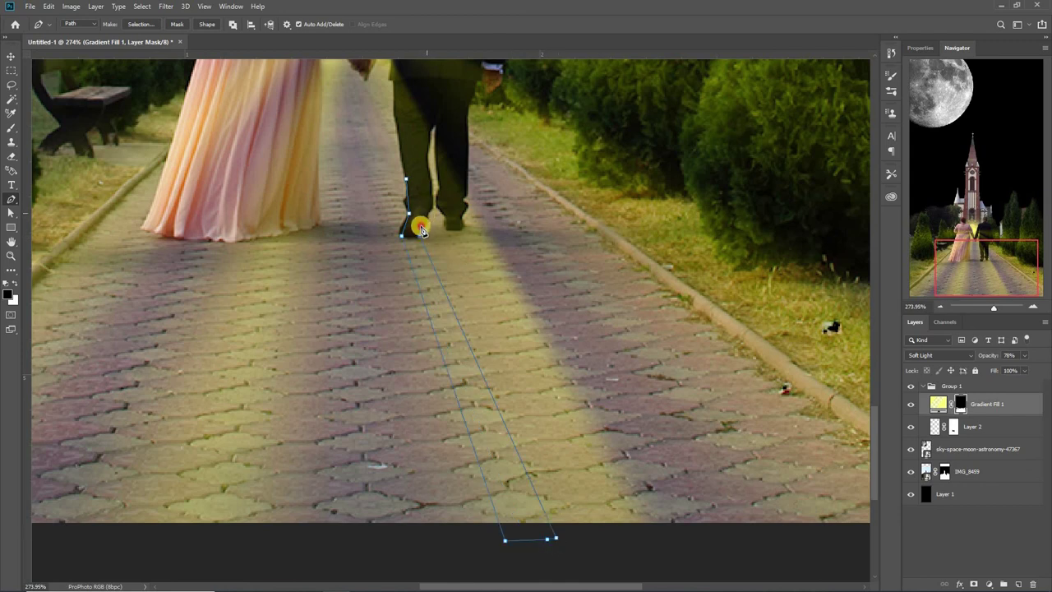
left_click(407, 179)
Turn the path into a selection, paint the shadow into the mask, then deselect.
right_click(494, 297)
left_click(494, 292)
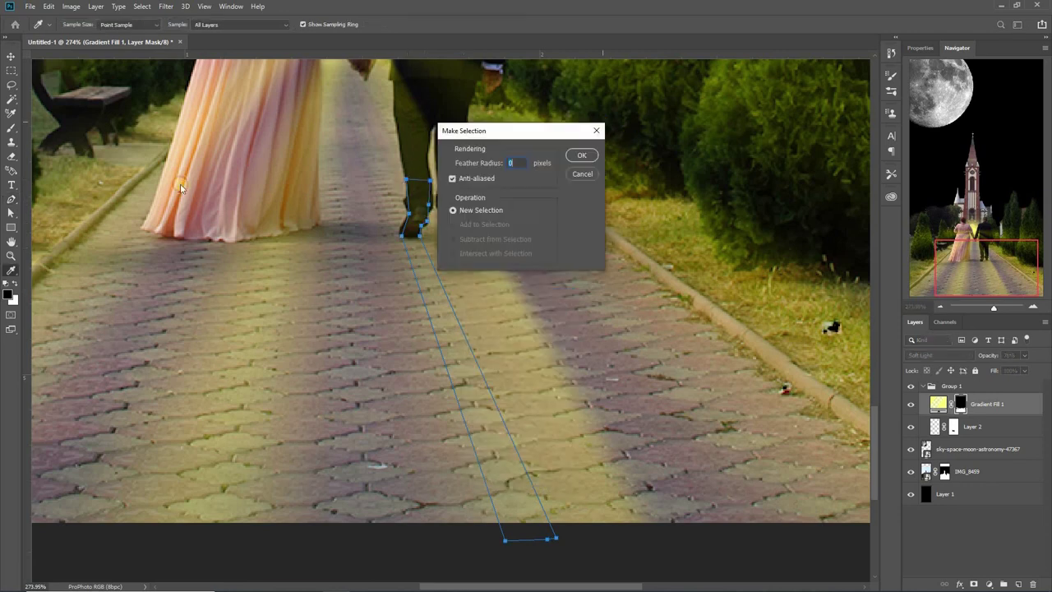
key("Return")
key("b")
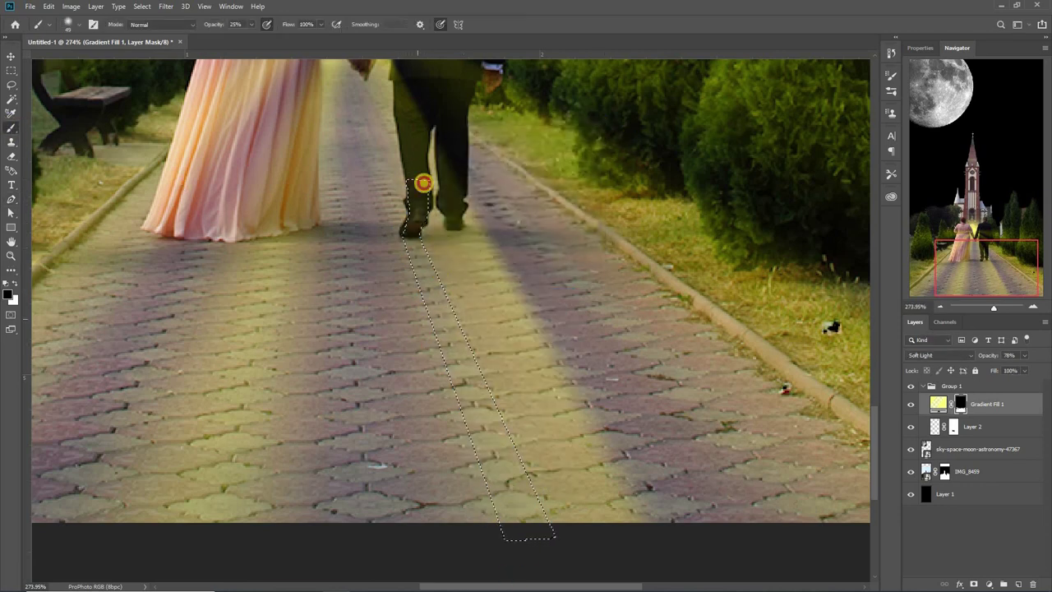
left_click(454, 354)
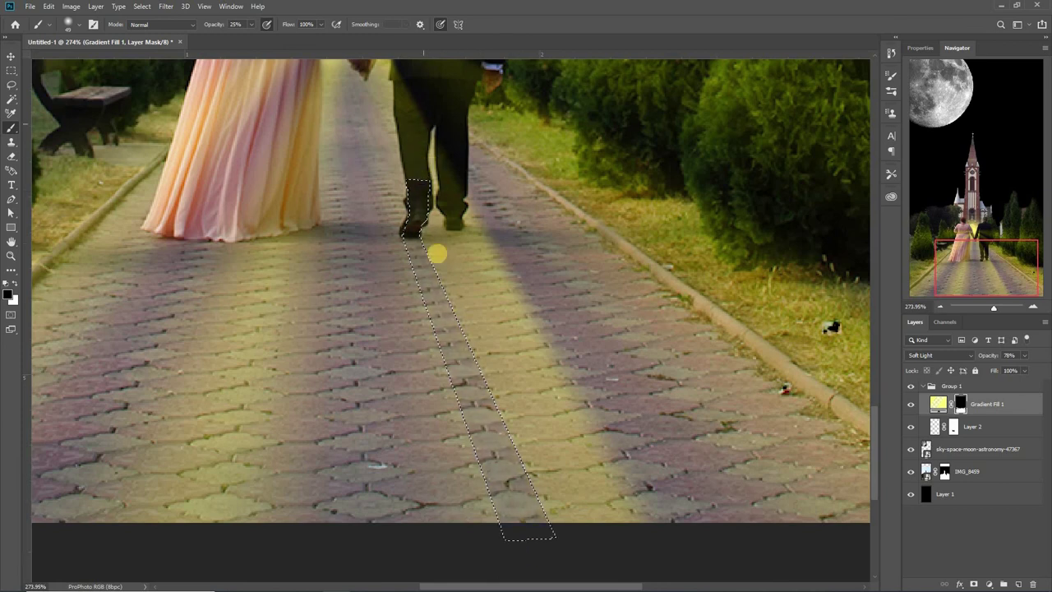
key("m")
right_click(413, 231)
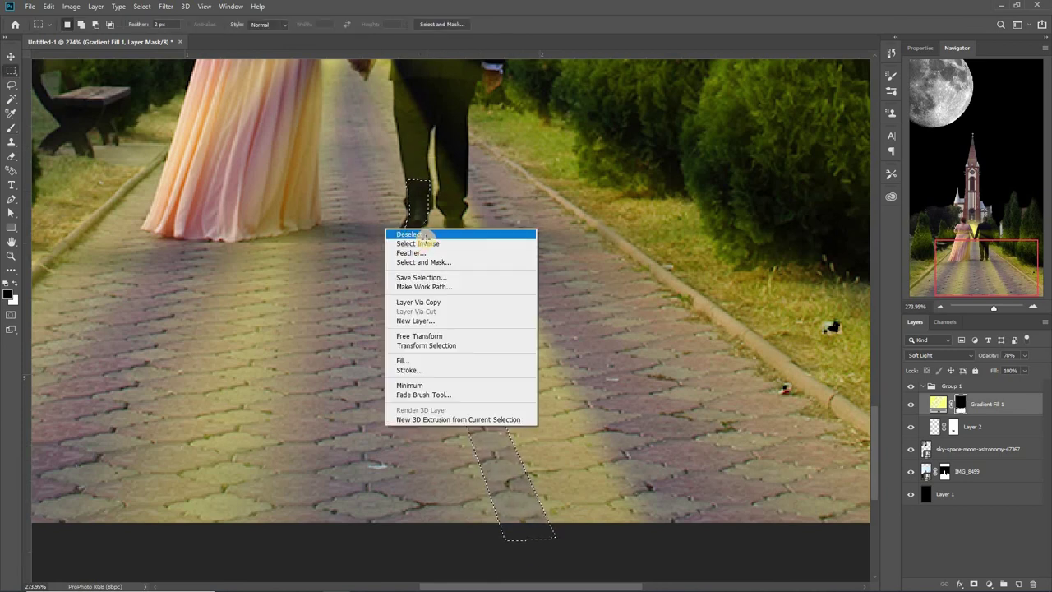
left_click(411, 235)
scroll(403, 228, "up", 3)
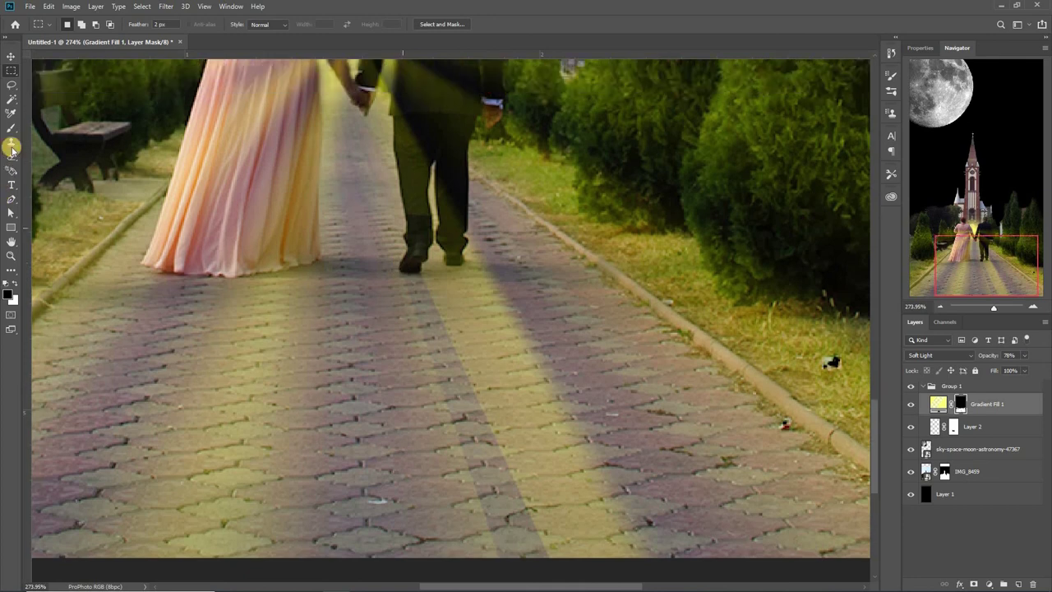
On Gradient Fill 1's mask, paint out the glow on the man's torso and woman's forearm.
key("b")
left_click(232, 24)
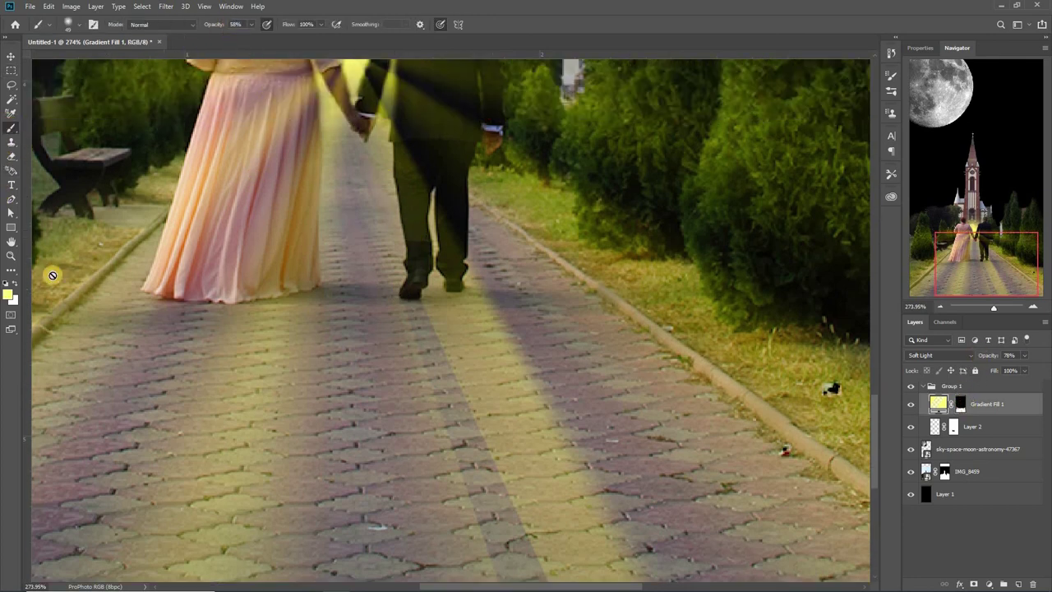
left_click(963, 398)
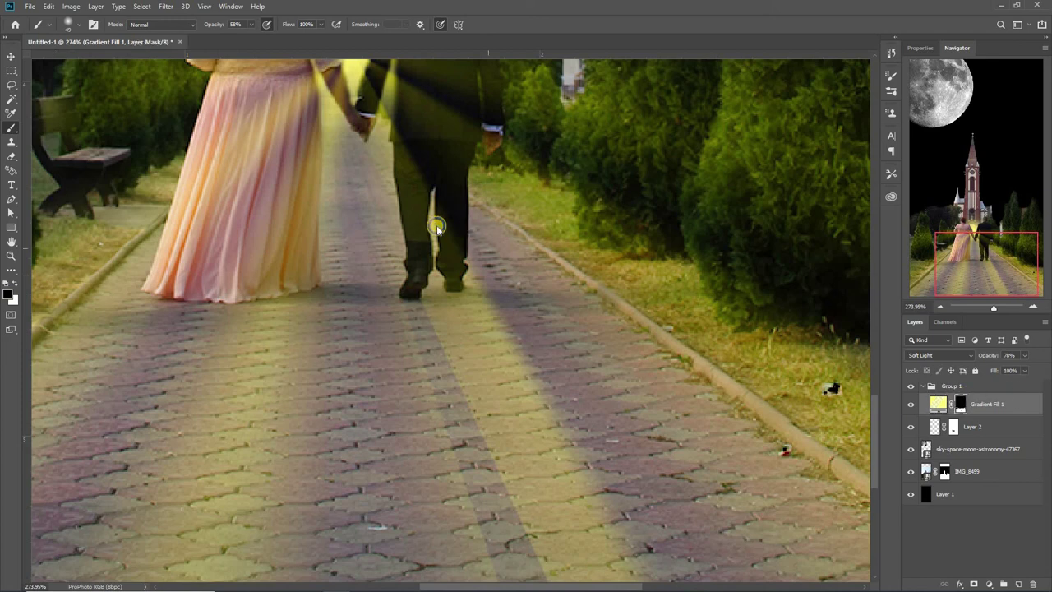
mouse_move(402, 222)
left_mouse_down()
mouse_move(418, 223)
mouse_move(409, 127)
left_mouse_up()
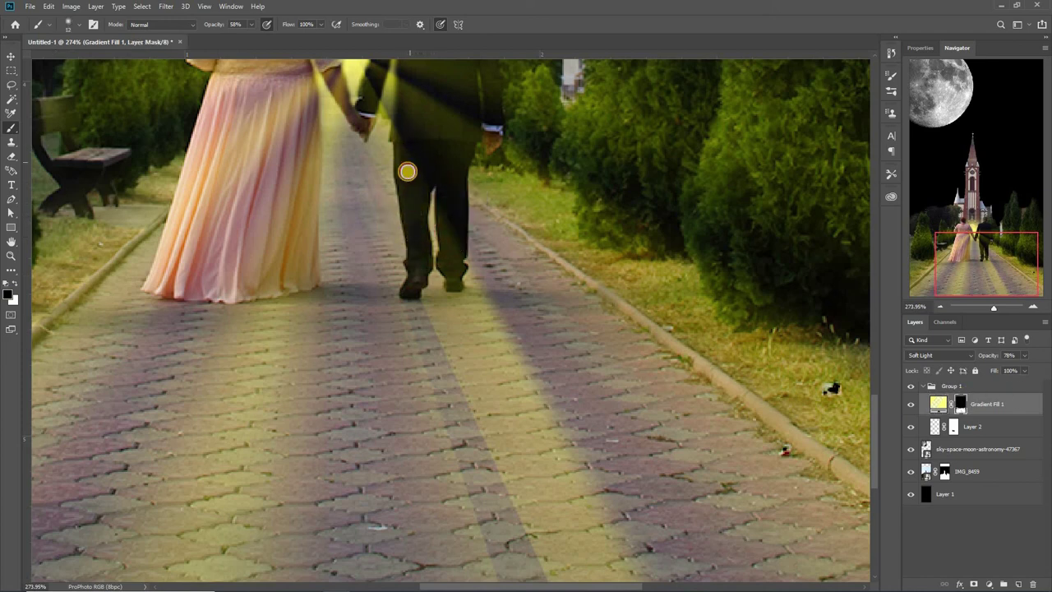
left_click_drag(407, 171, 409, 213)
scroll(419, 233, "up", 2)
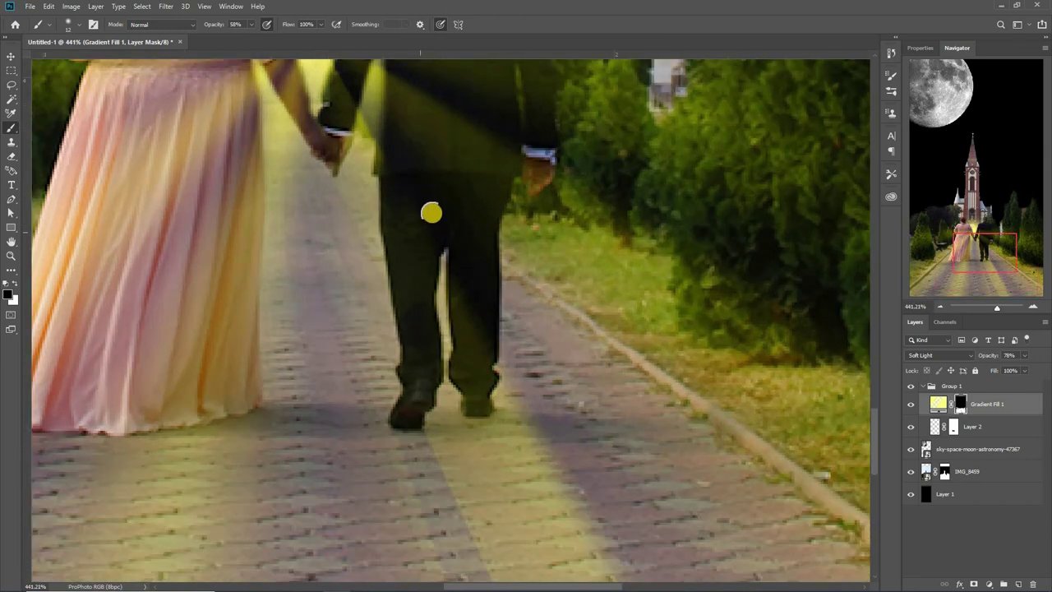
scroll(441, 228, "up", 2)
mouse_move(432, 210)
left_mouse_down()
mouse_move(399, 169)
mouse_move(345, 199)
mouse_move(336, 242)
left_mouse_up()
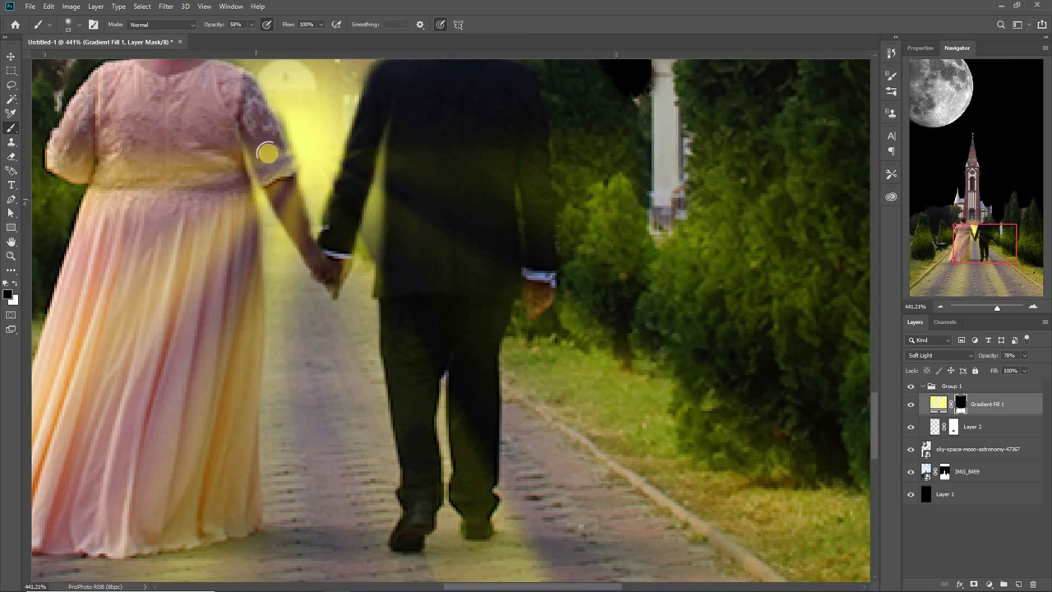
left_click_drag(280, 165, 286, 203)
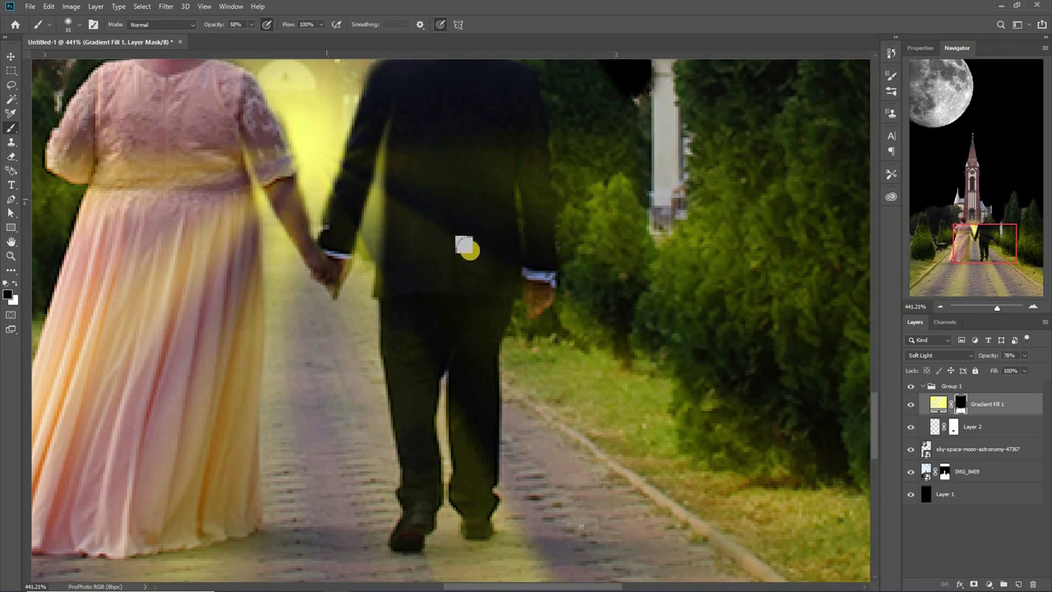
Resize the brush and soften the shadow strip running down the path.
scroll(456, 271, "down", 1)
scroll(457, 272, "down", 1)
scroll(437, 294, "down", 3)
scroll(425, 345, "down", 3)
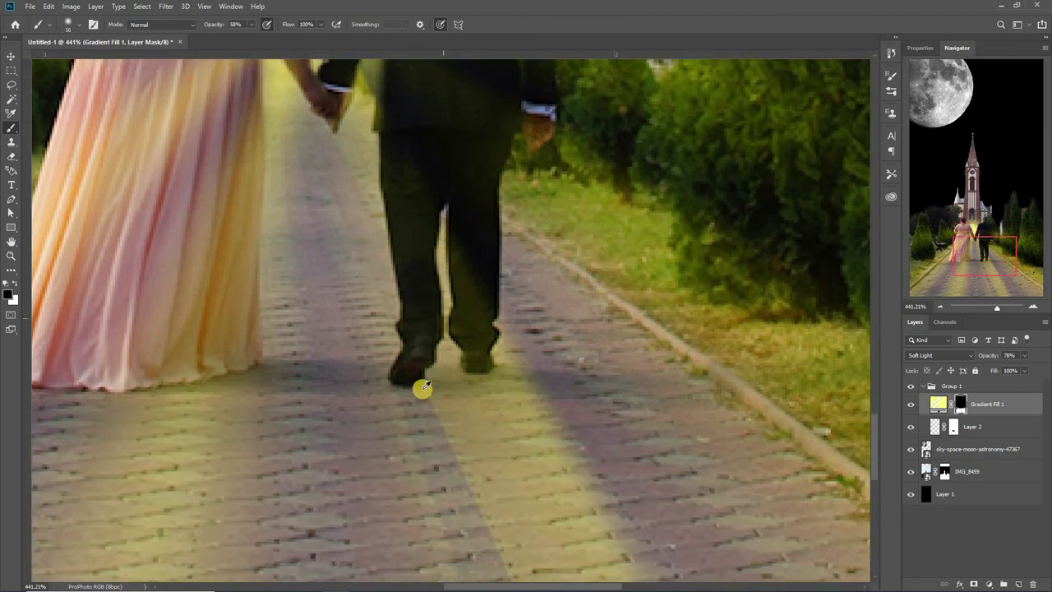
scroll(423, 388, "down", 1)
right_click(412, 369, "alt")
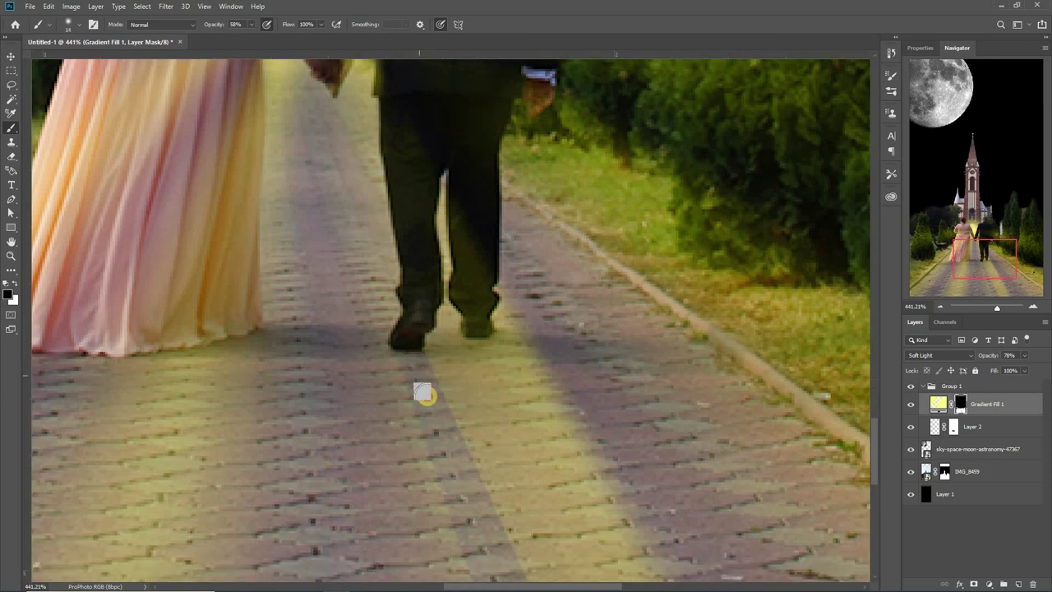
scroll(452, 470, "down", 1)
scroll(466, 418, "down", 1)
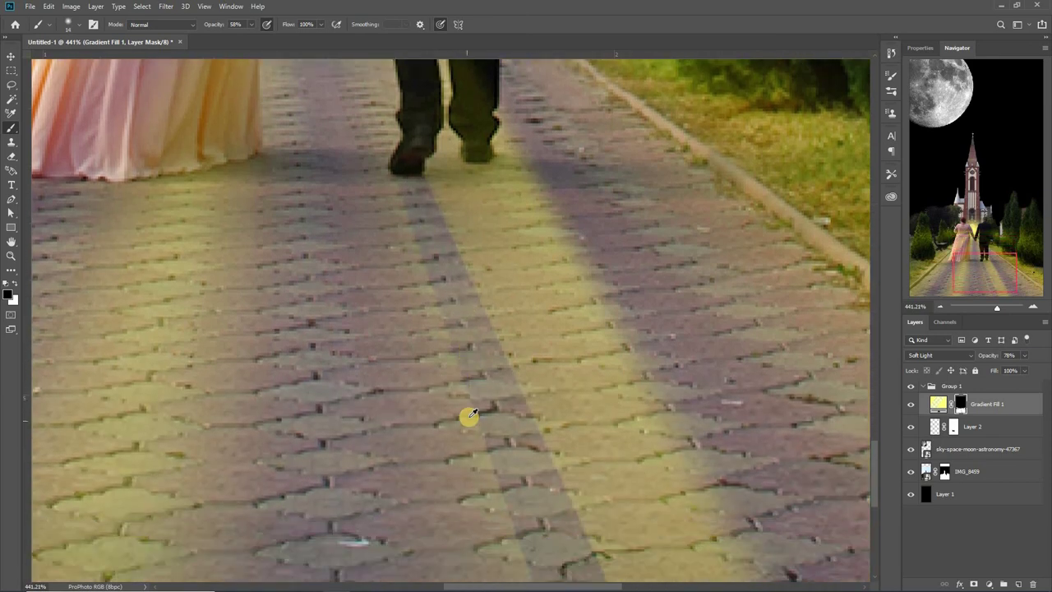
scroll(465, 419, "down", 1)
scroll(472, 403, "down", 1)
right_click(472, 378, "alt")
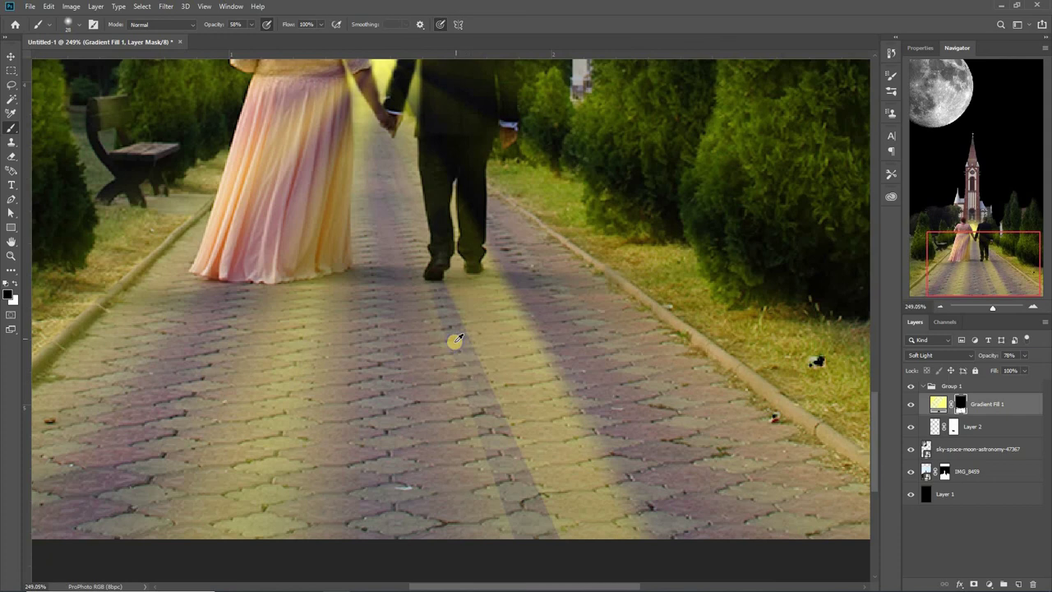
right_click(457, 341, "alt")
right_click(504, 451, "alt")
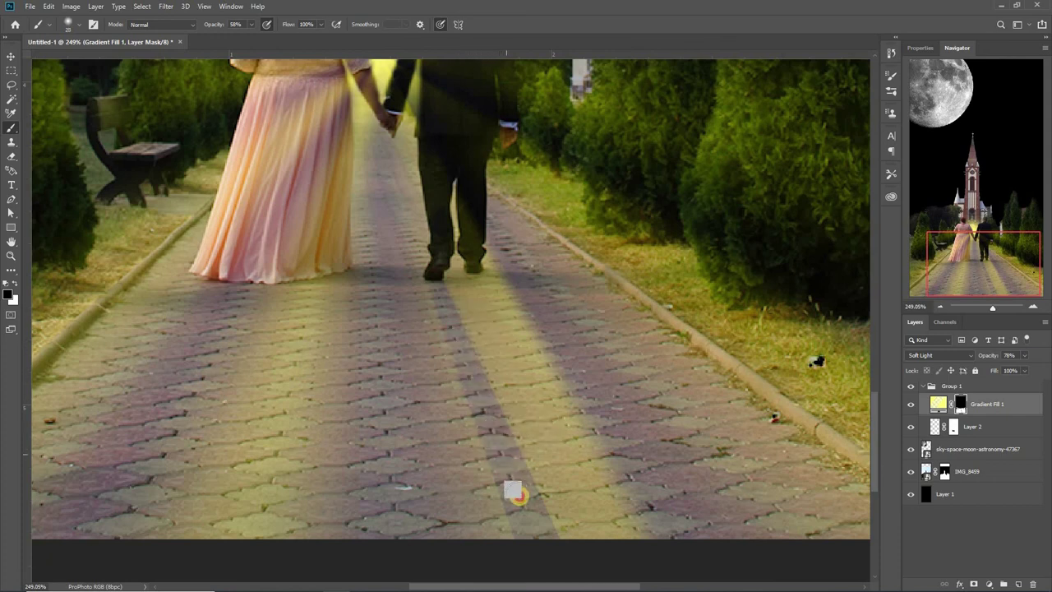
left_click_drag(503, 460, 533, 528)
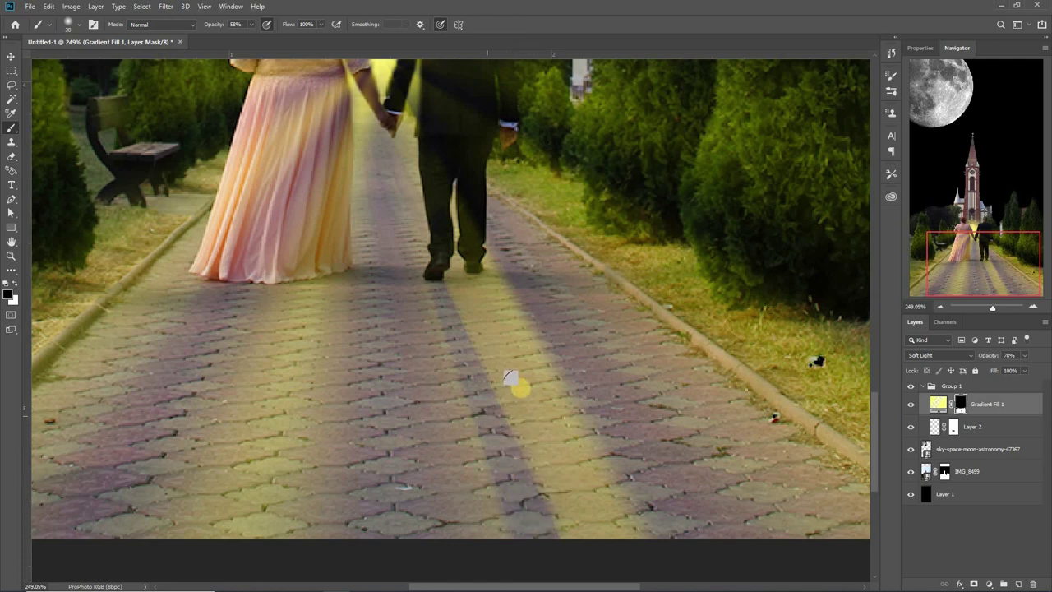
scroll(570, 337, "up", 2)
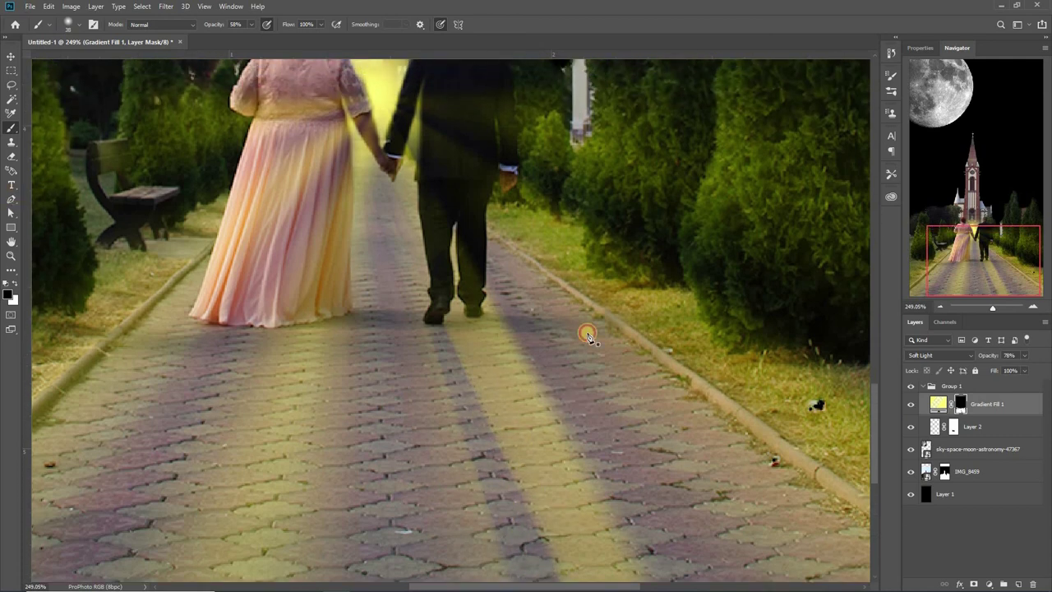
Draw a Pen path from the man's foot down the glowing path and turn it into a selection.
key("p")
scroll(477, 319, "up", 1)
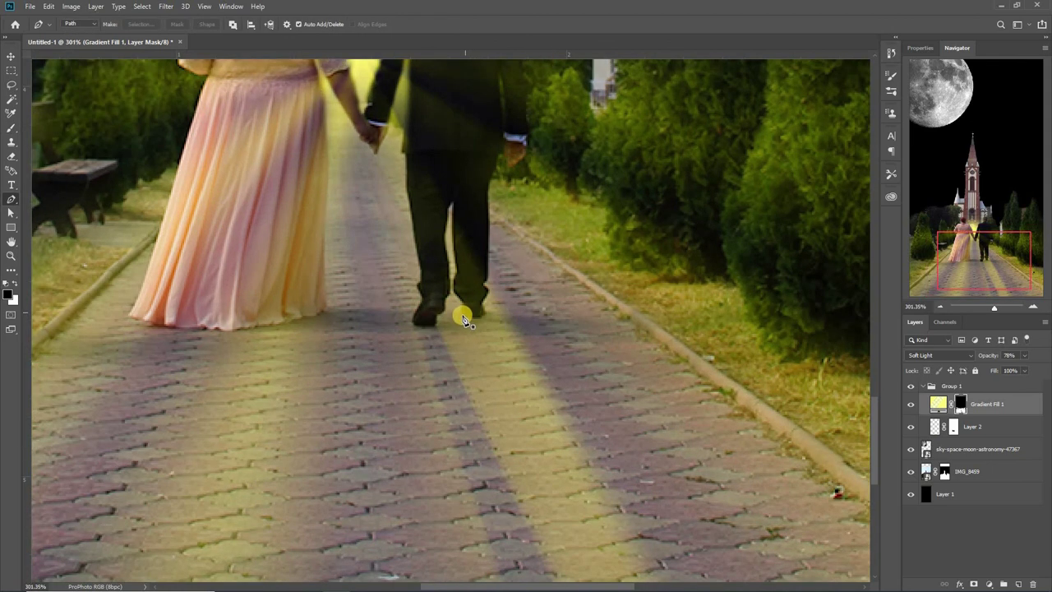
scroll(625, 501, "down", 4)
scroll(630, 512, "down", 2)
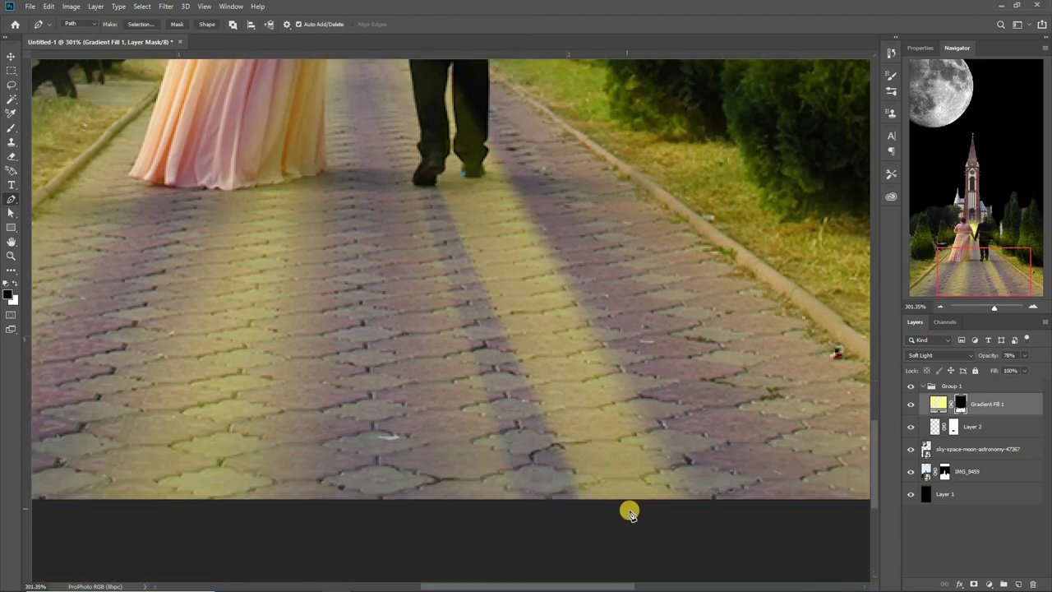
left_click(636, 511)
key("ctrl+z")
left_click(615, 514)
left_click(484, 175)
scroll(473, 213, "up", 2)
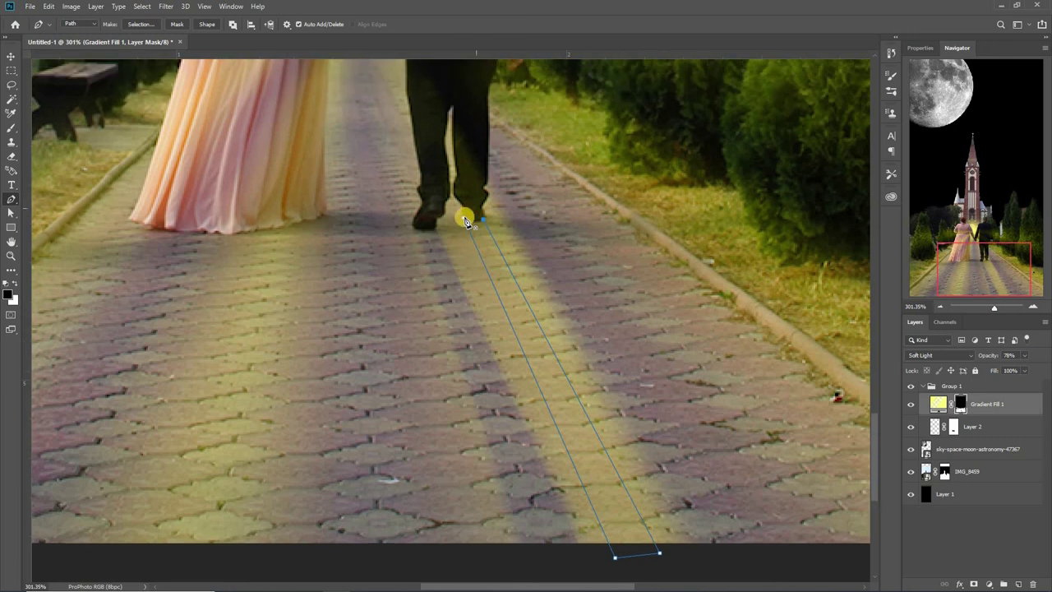
right_click(535, 287)
left_click(532, 294)
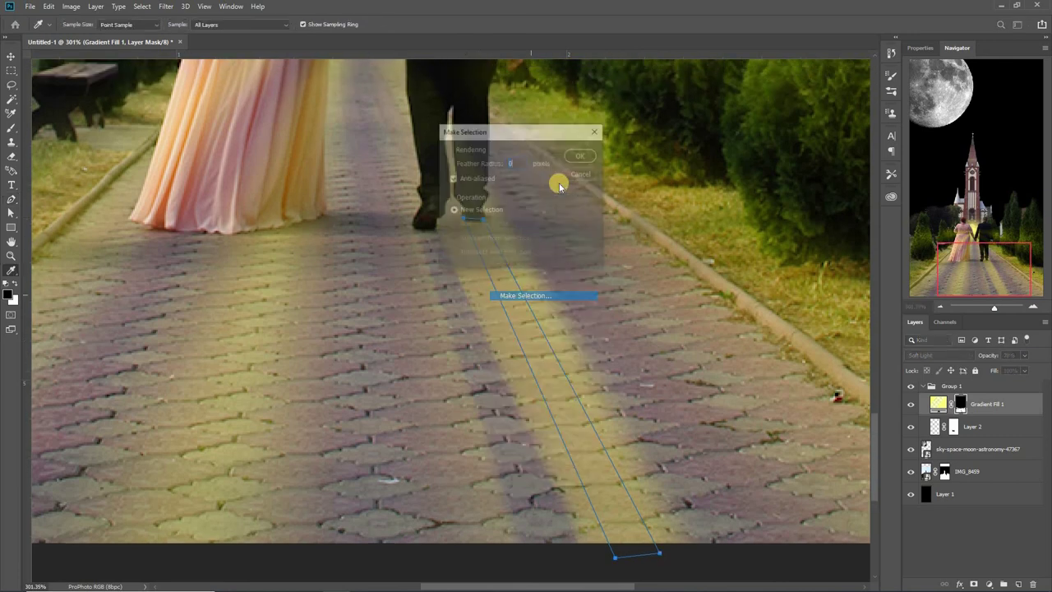
left_click(579, 157)
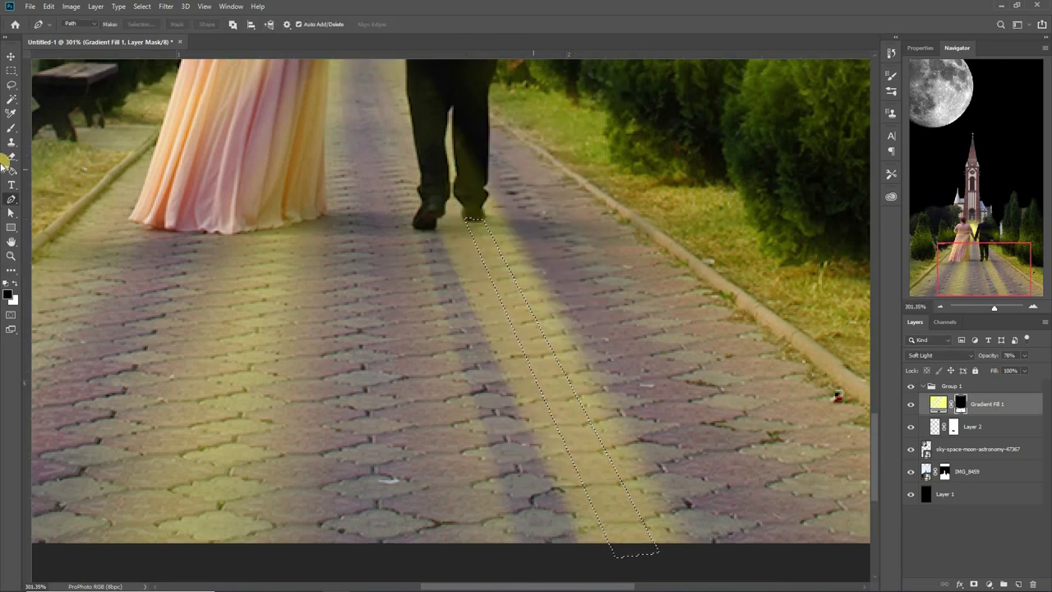
Paint the dark shadow stripe on the mask, deselect, and set the brush size to 15.
key("b")
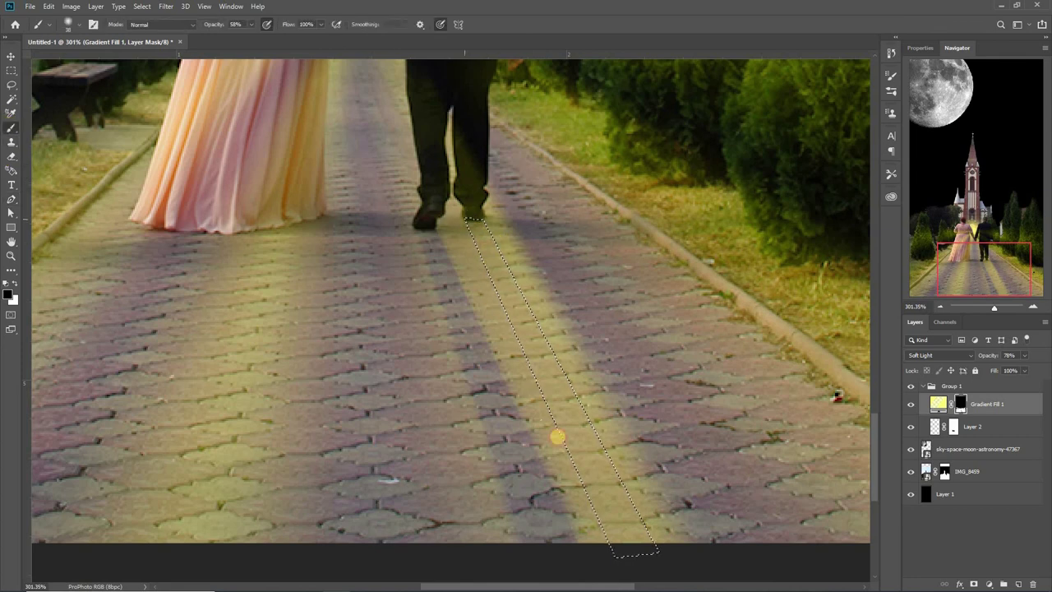
mouse_move(476, 228)
left_mouse_down()
mouse_move(540, 327)
mouse_move(633, 550)
left_mouse_up()
left_click_drag(463, 183, 646, 570)
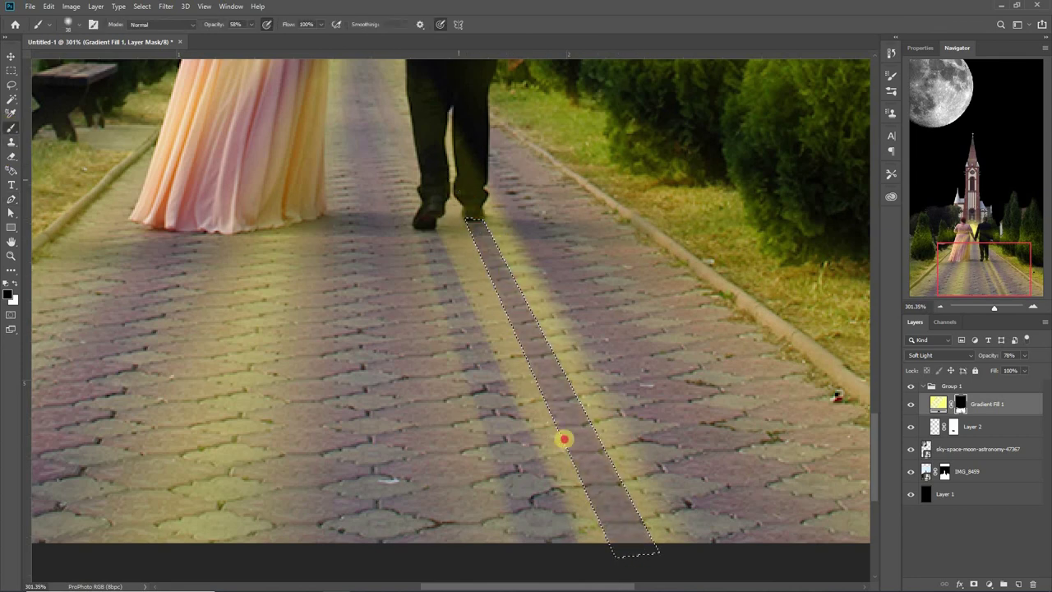
key("m")
right_click(384, 249)
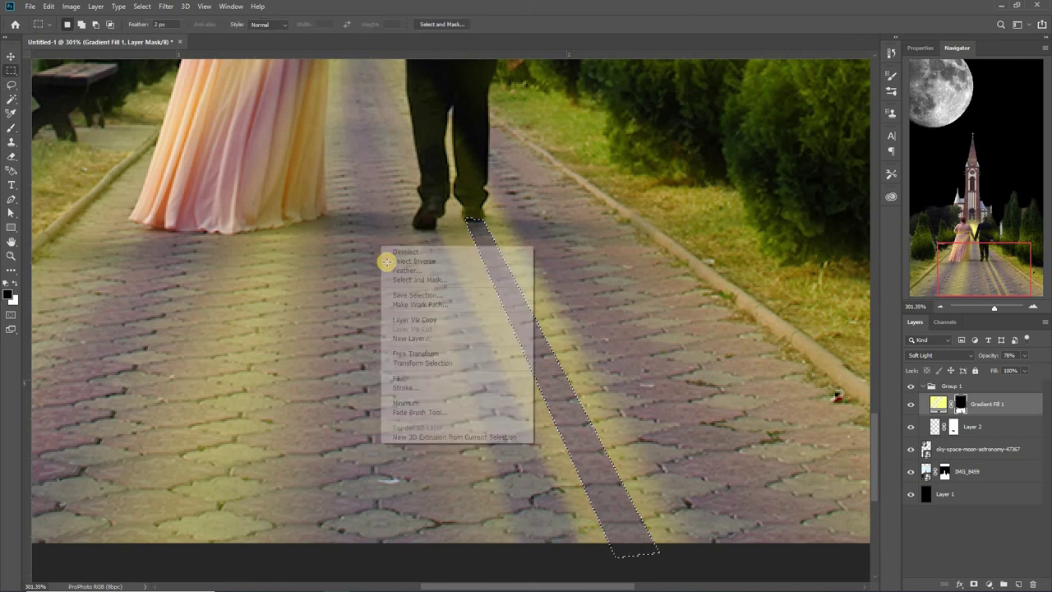
left_click(403, 259)
key("b")
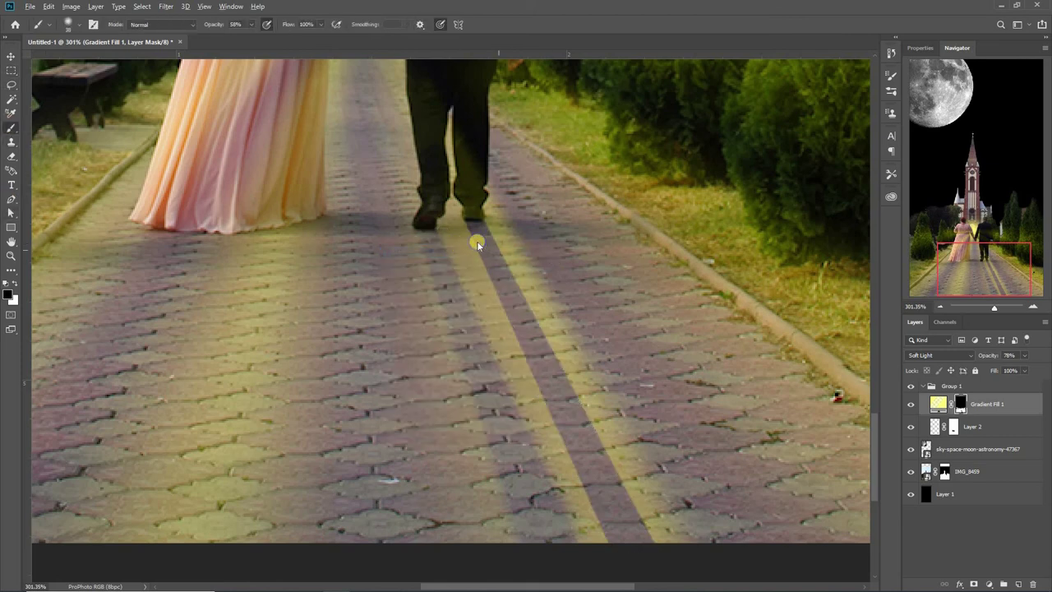
right_click(477, 242, "alt")
right_click(488, 244, "alt")
Soften the shadow stripe edges with 24 px and 12 px brushes, blending it into the man's right leg.
left_click(500, 282)
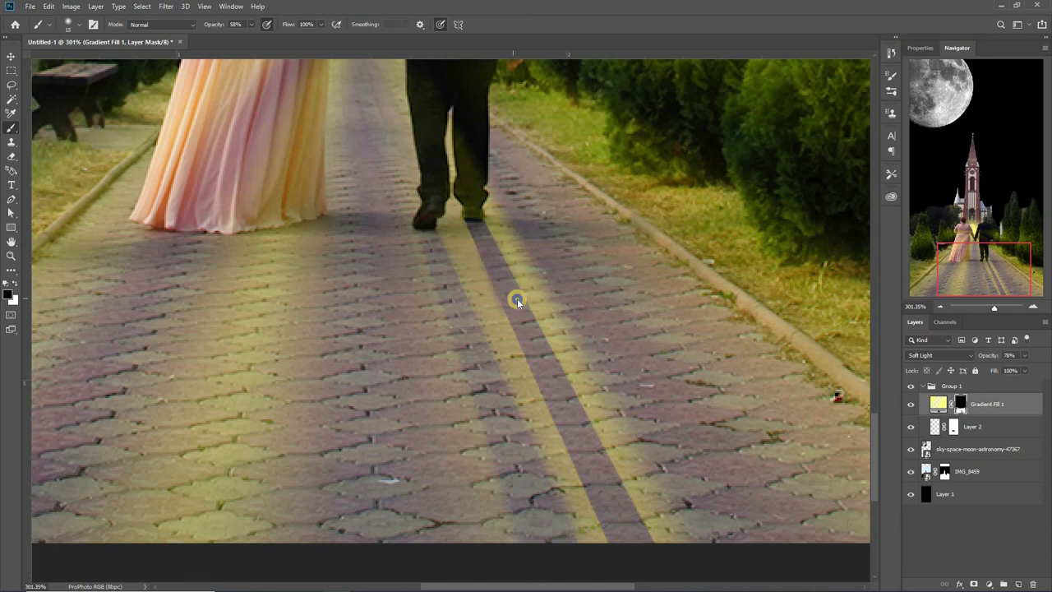
right_click(516, 300, "alt")
left_click(540, 365)
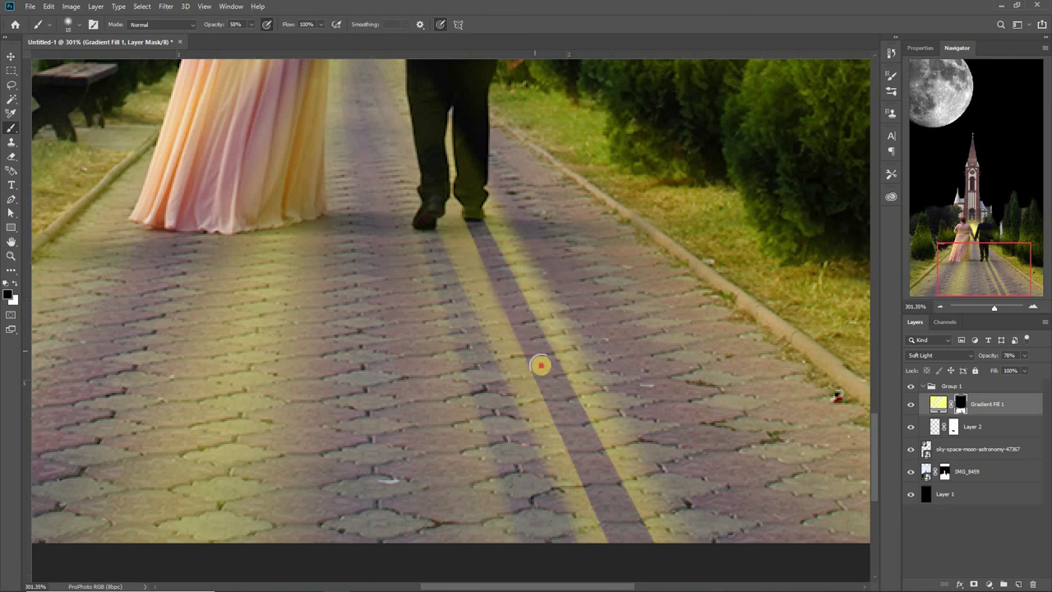
right_click(571, 411, "alt")
mouse_move(615, 518)
left_mouse_down()
mouse_move(629, 538)
mouse_move(556, 403)
left_mouse_up()
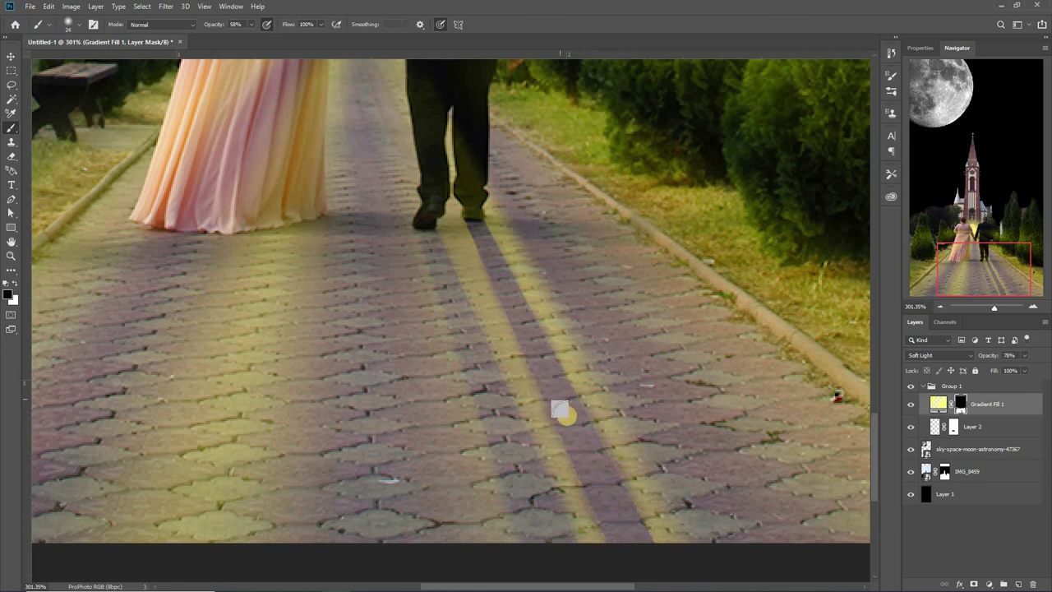
left_click_drag(571, 407, 561, 394)
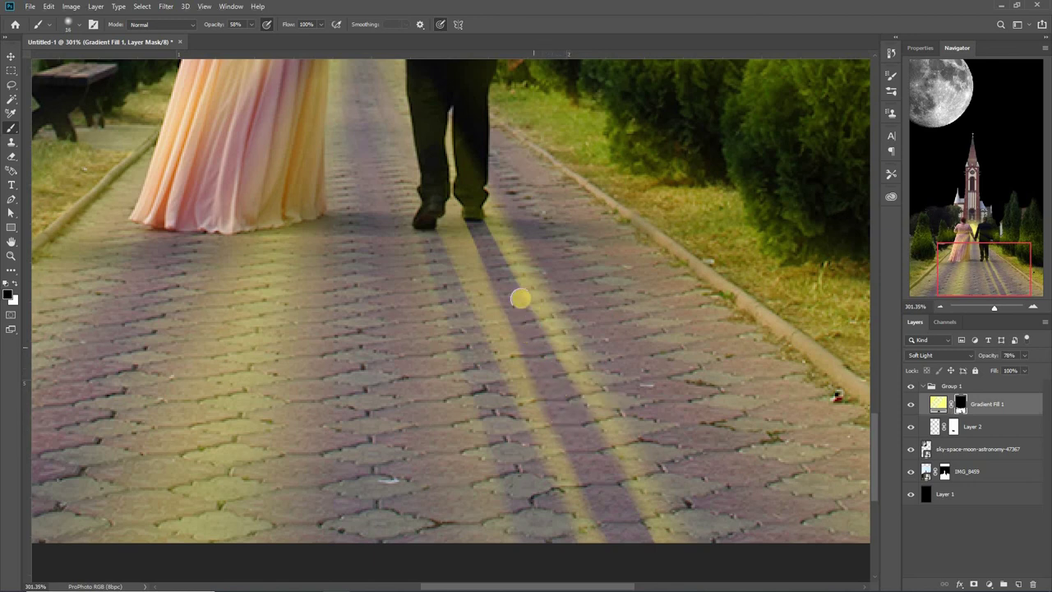
mouse_move(503, 274)
left_mouse_down()
mouse_move(525, 314)
mouse_move(512, 302)
left_mouse_up()
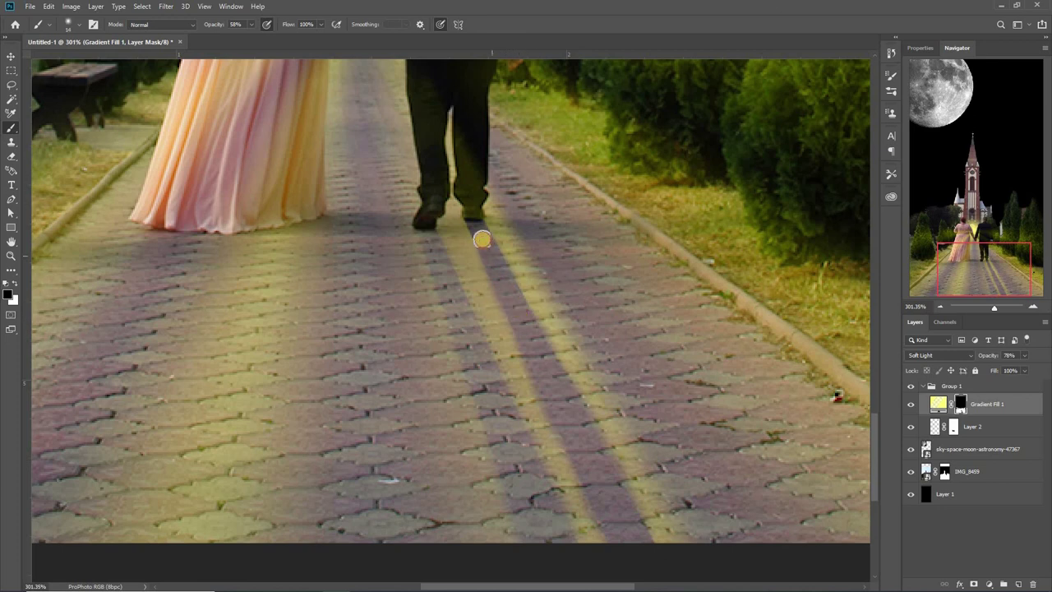
left_click_drag(479, 238, 469, 157)
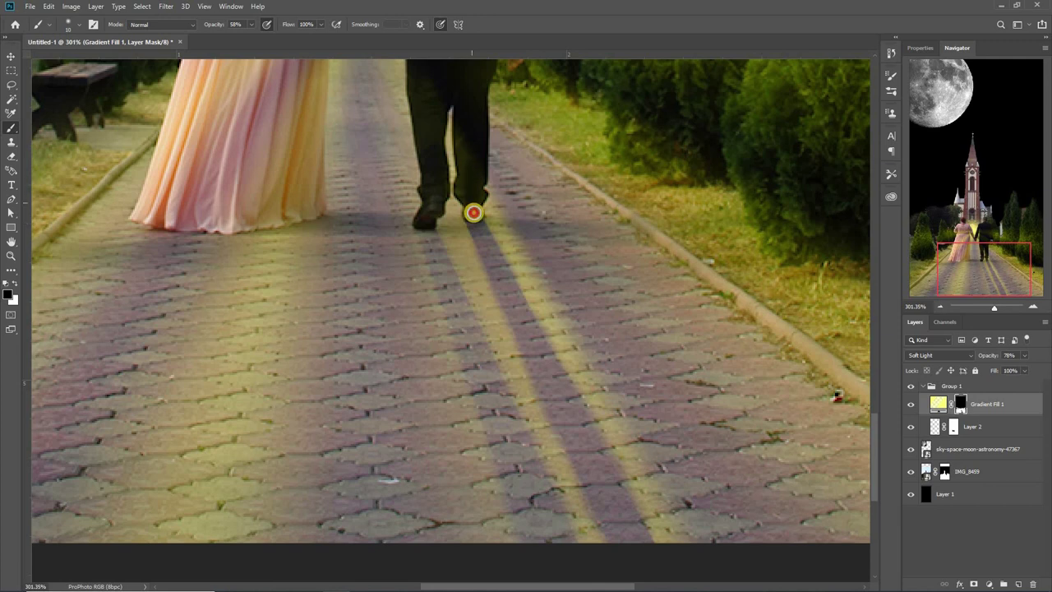
left_click_drag(472, 209, 463, 134)
Paint the mask over the bride's dress with a 59 px brush at 22% opacity.
scroll(844, 192, "down", 1)
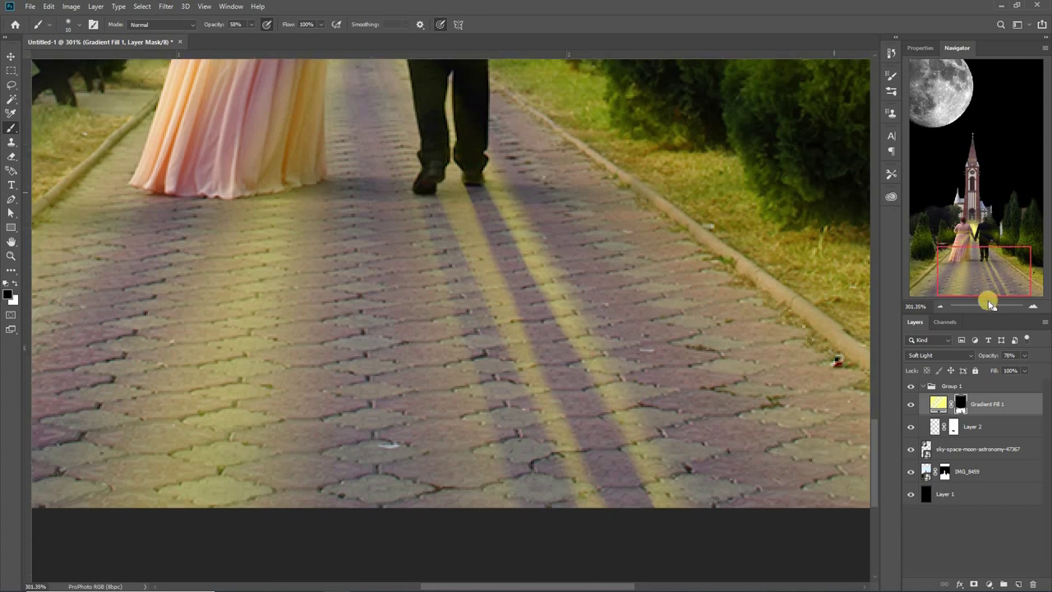
left_click_drag(991, 310, 986, 307)
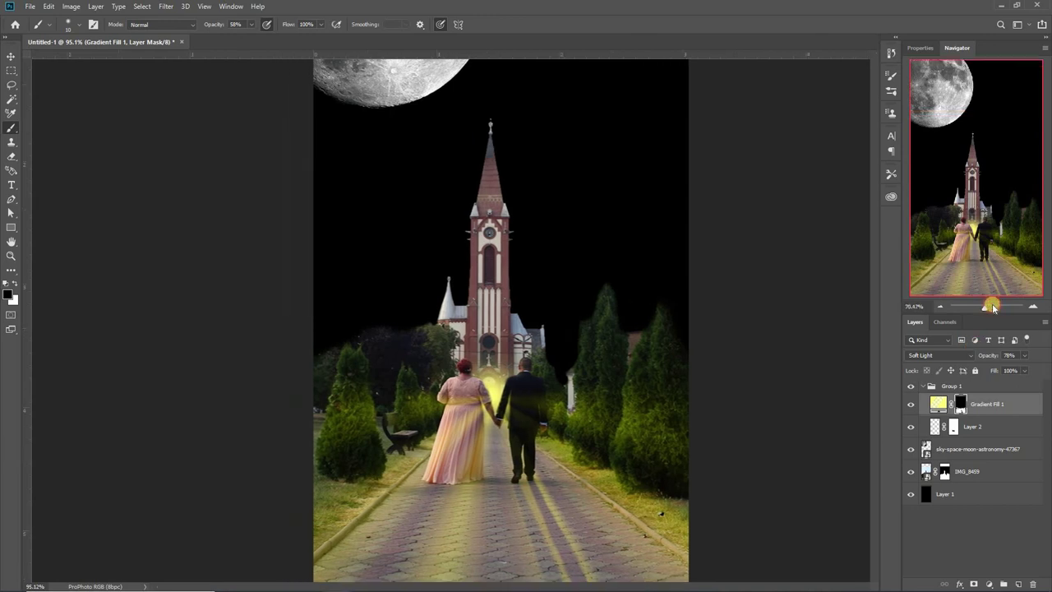
left_click_drag(986, 308, 992, 308)
left_click_drag(956, 261, 957, 276)
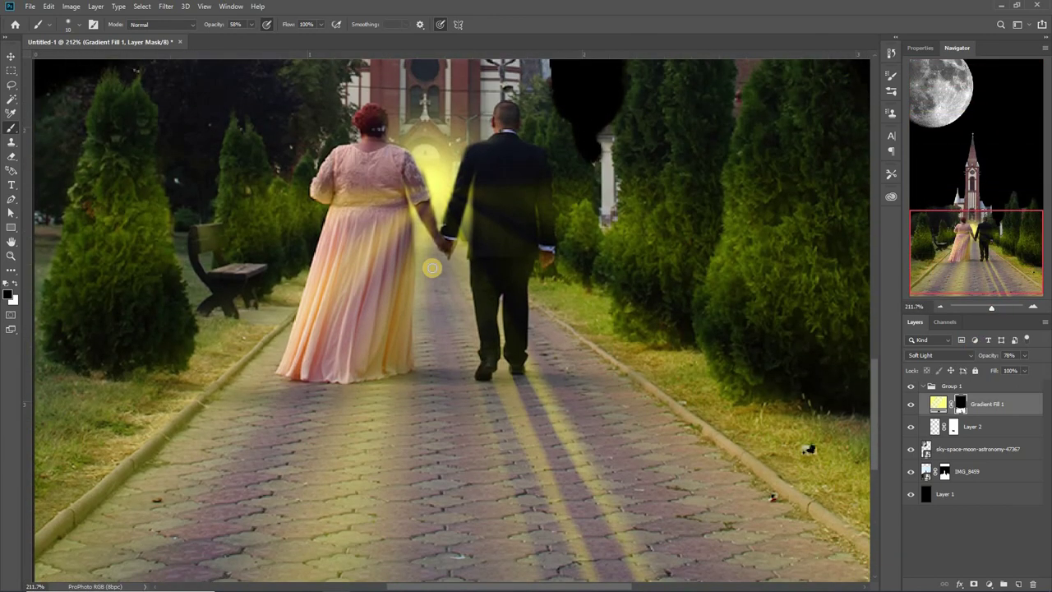
left_click_drag(382, 259, 282, 256)
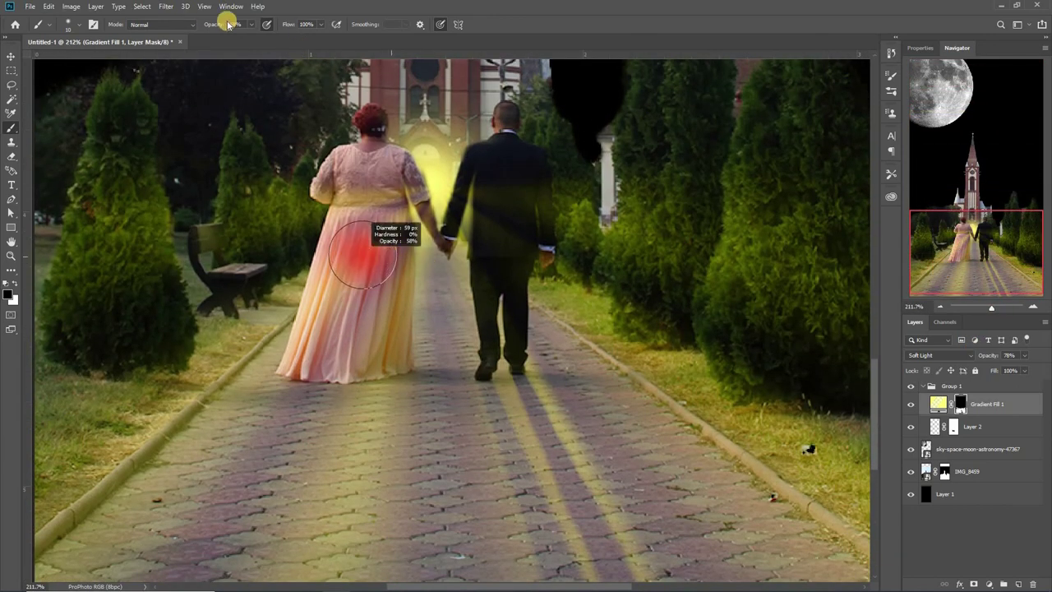
key("2")
key("2")
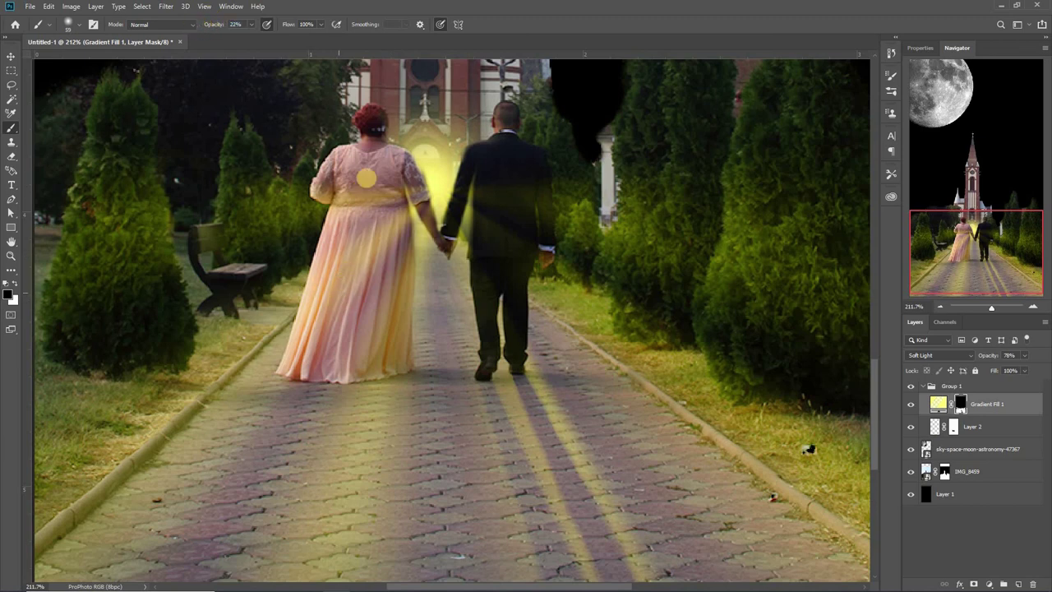
left_click_drag(370, 333, 342, 303)
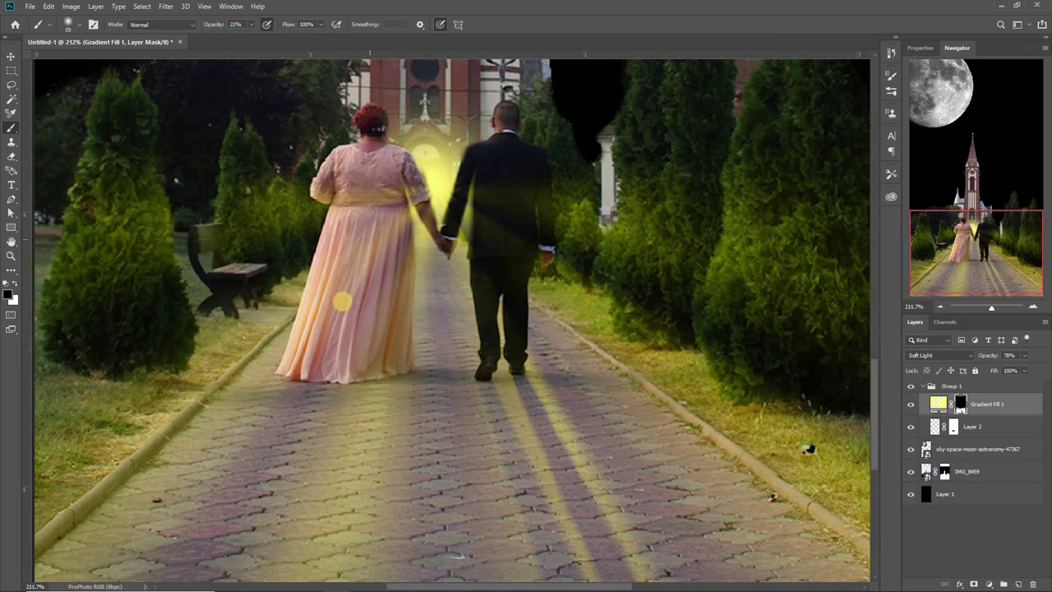
left_click_drag(325, 346, 372, 348)
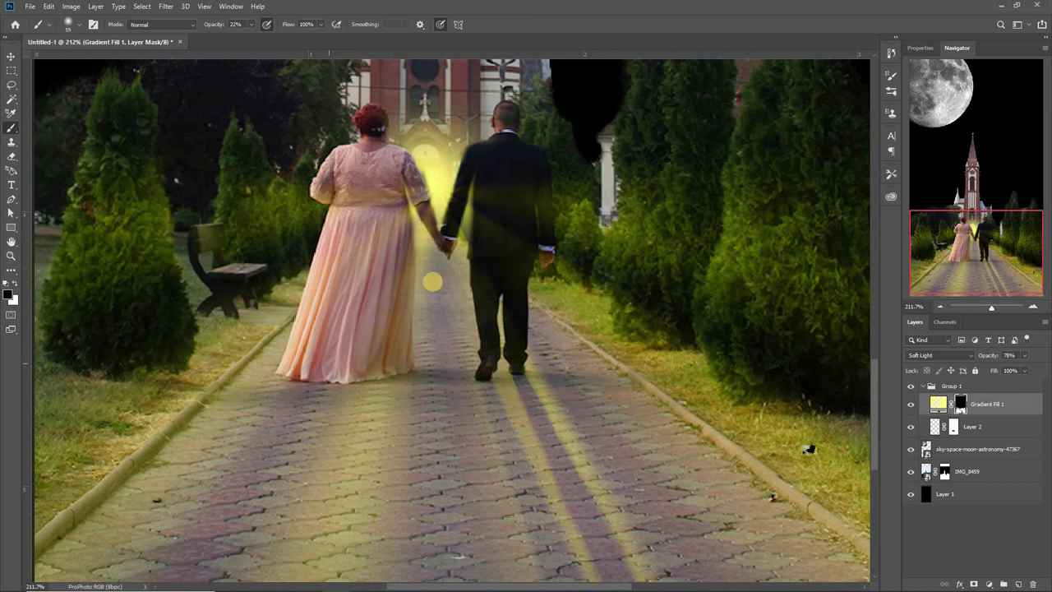
left_click_drag(989, 309, 994, 308)
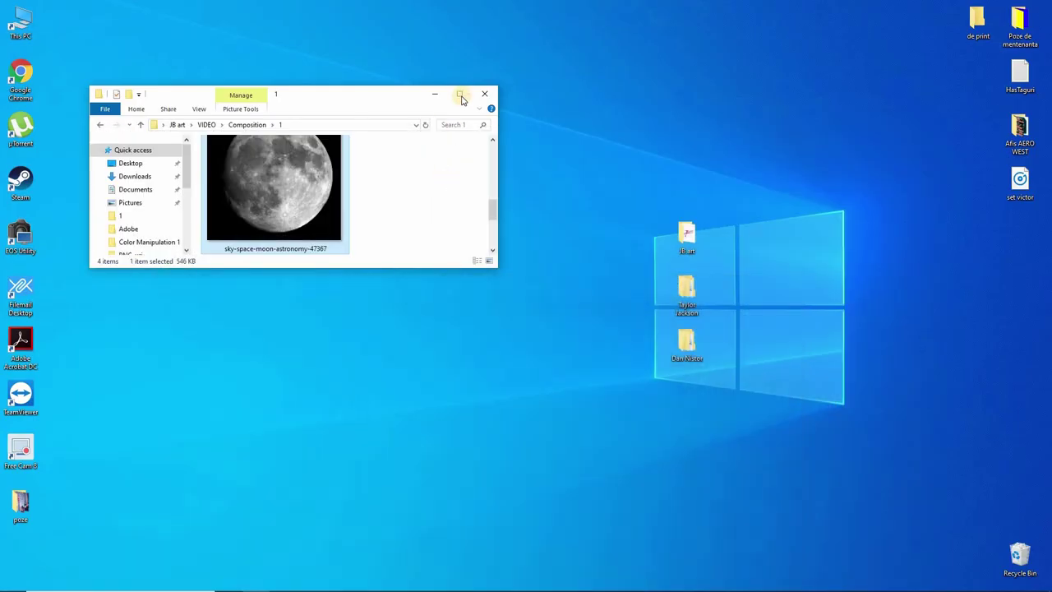
Drag stars-1257860 from File Explorer onto the Photoshop canvas.
left_click(462, 99)
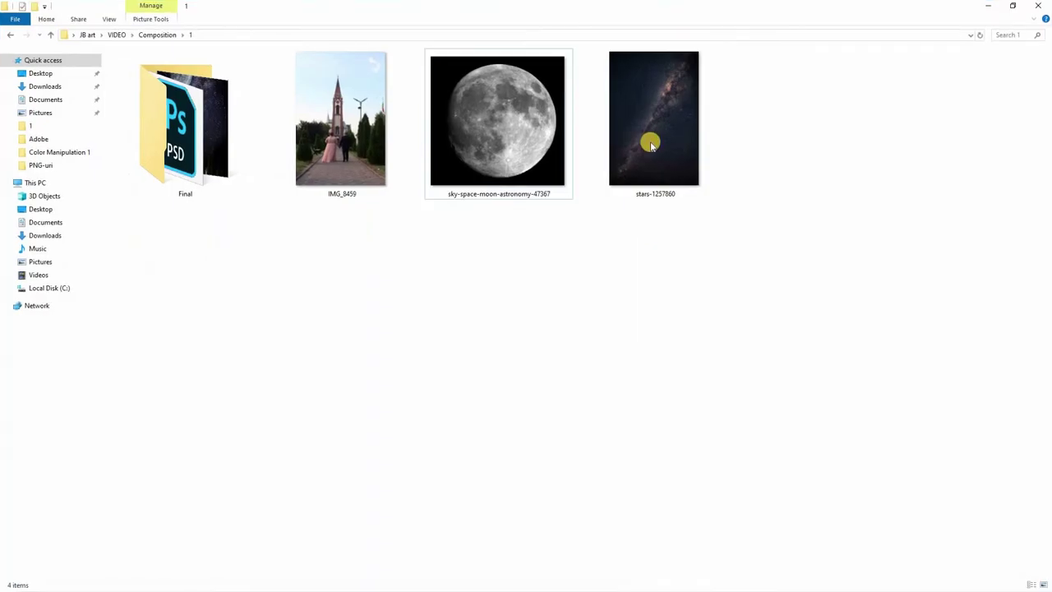
left_click_drag(654, 124, 455, 588)
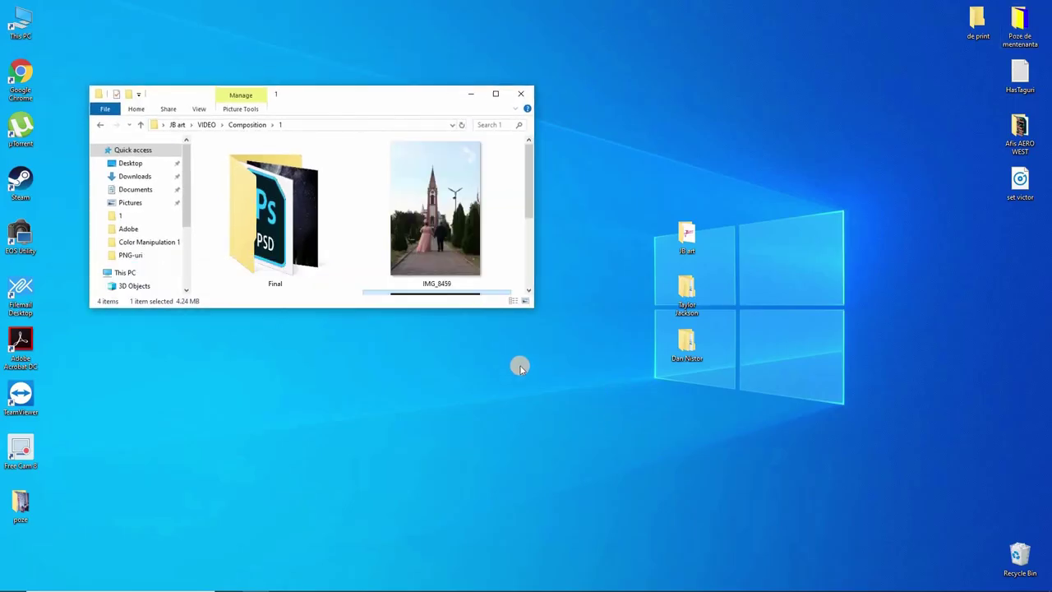
left_click(300, 357)
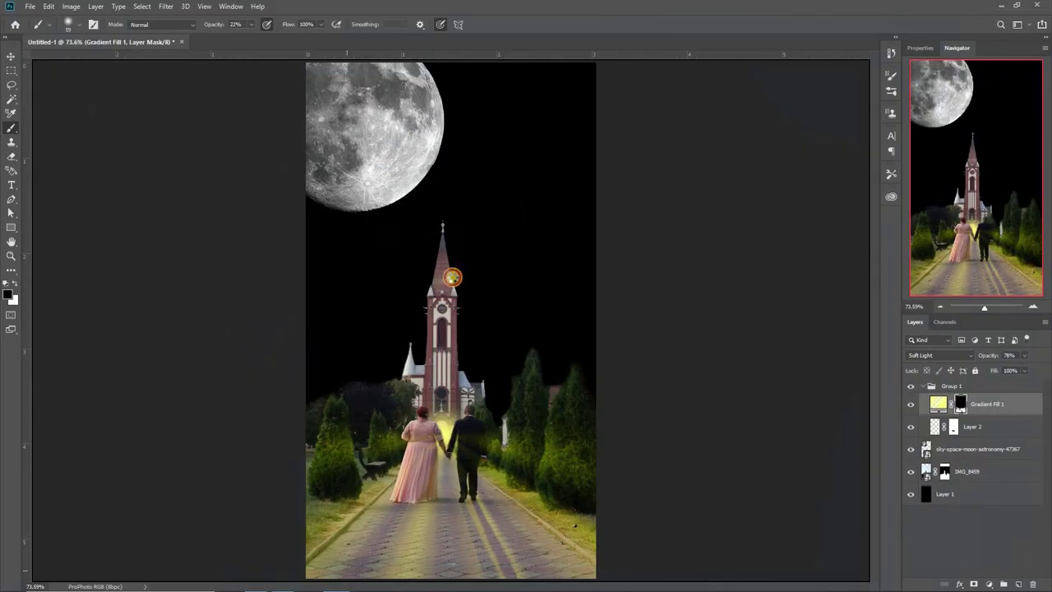
left_click_drag(337, 580, 455, 280)
Place the stars layer just above Layer 1 and align it with the canvas top.
key("Return")
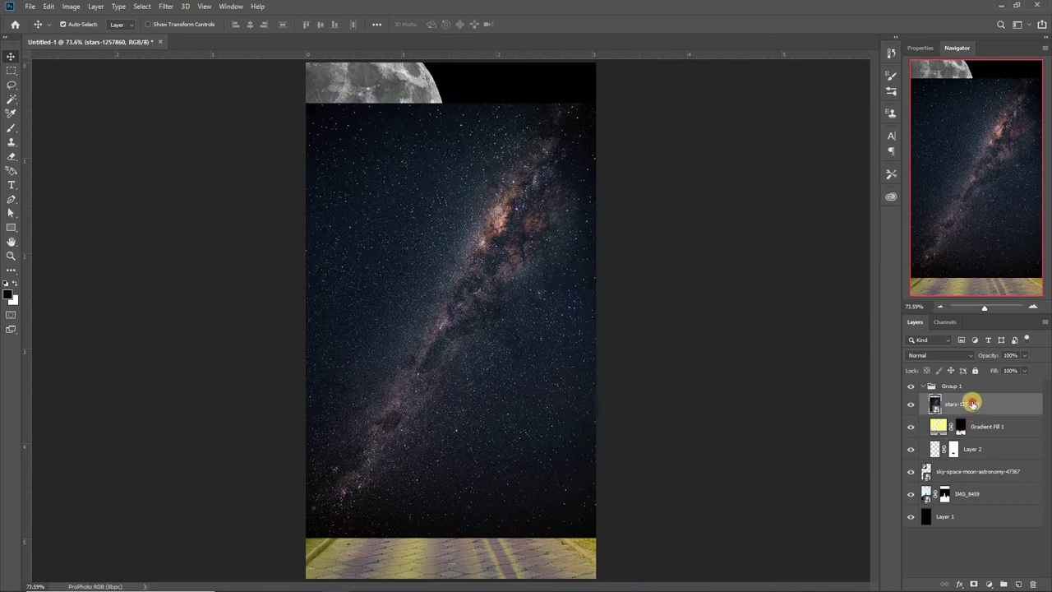
left_click_drag(961, 473, 954, 505)
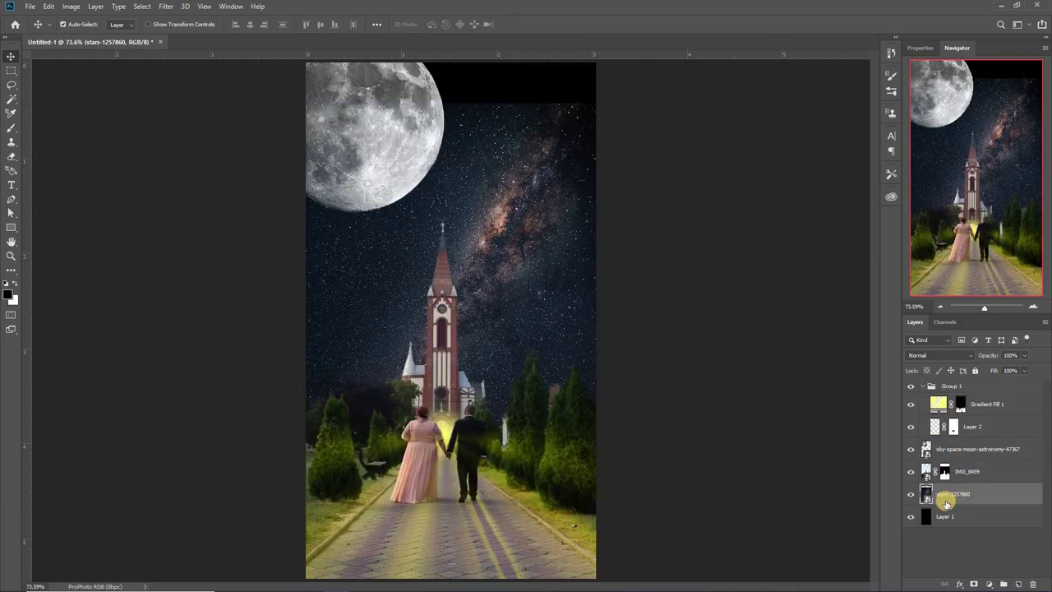
left_click_drag(523, 227, 521, 200)
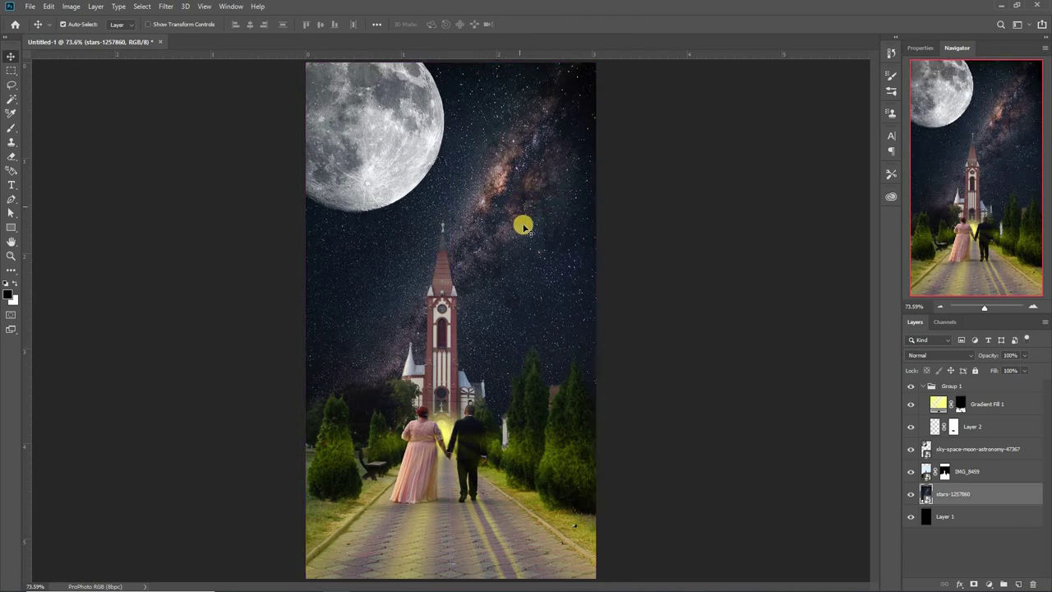
mouse_move(518, 198)
left_mouse_down()
mouse_move(523, 186)
mouse_move(529, 221)
left_mouse_up()
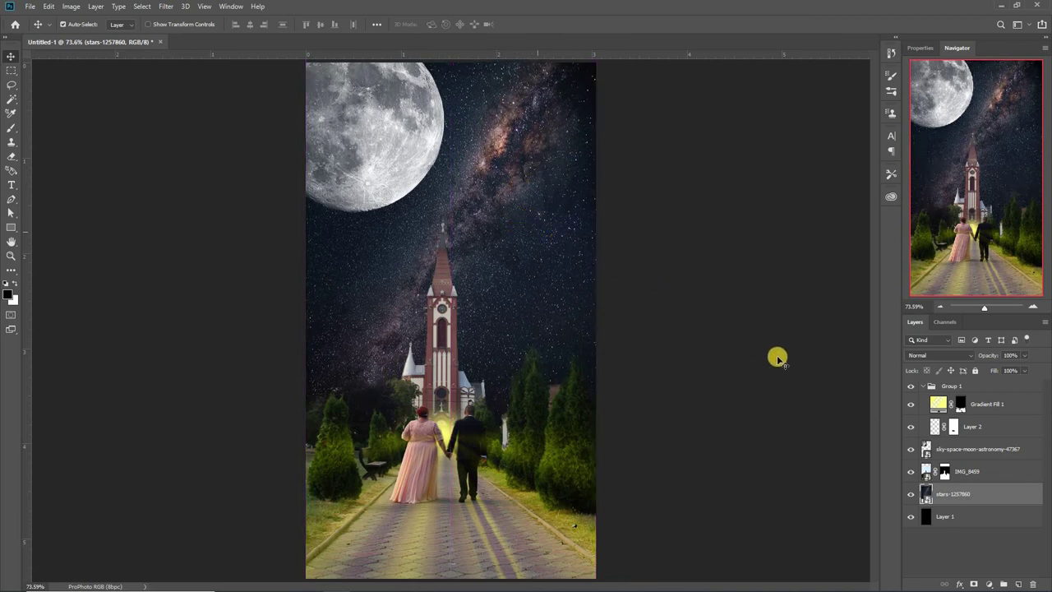
Add a saturated blue Solid Color fill layer above the moon layer.
key("alt+bracketright")
key("alt+bracketright")
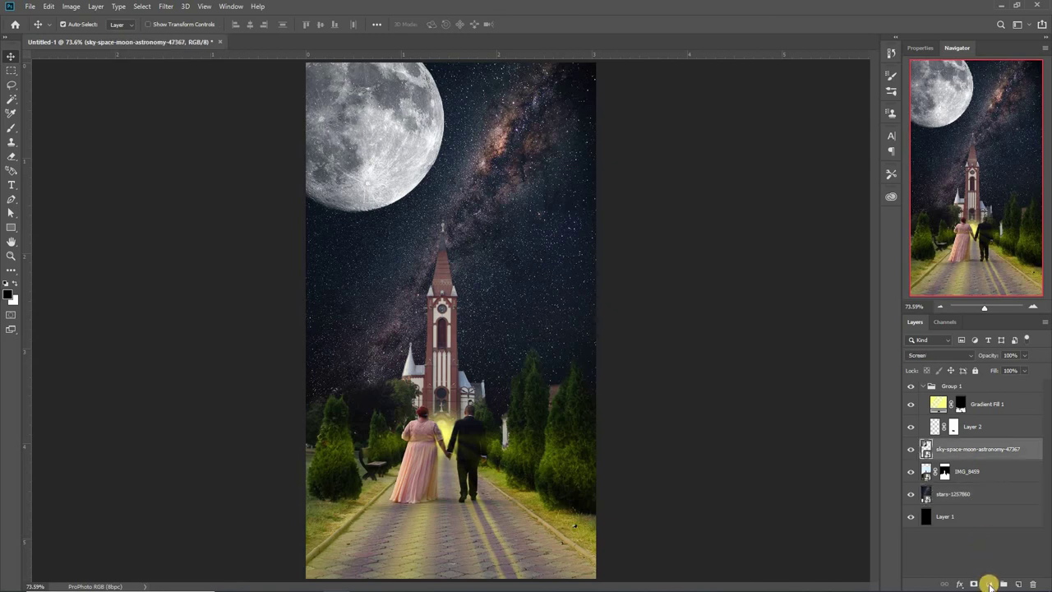
left_click(989, 583)
left_click(980, 393)
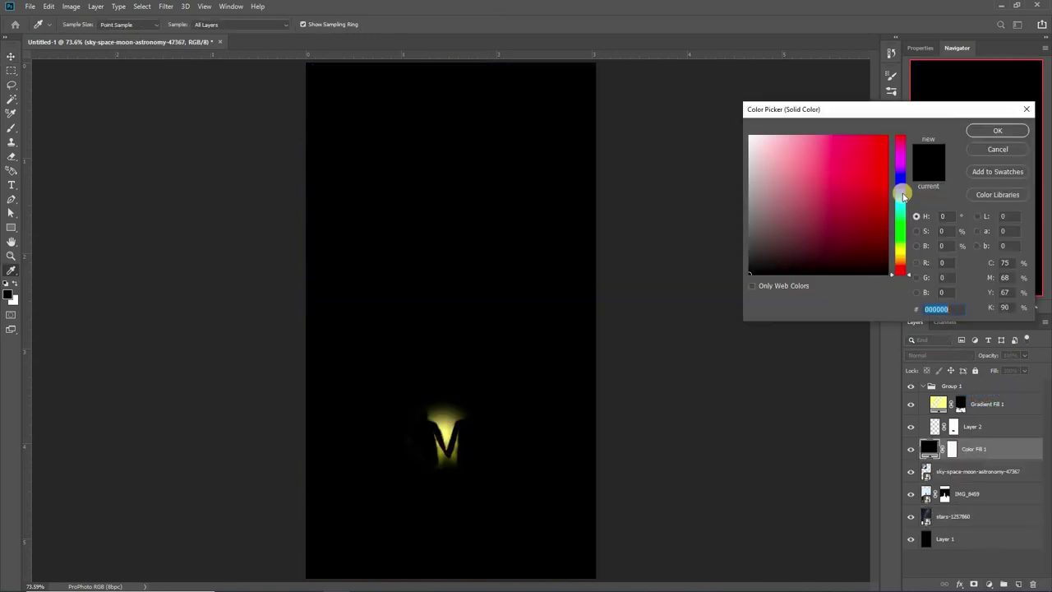
left_click(904, 186)
left_click(874, 148)
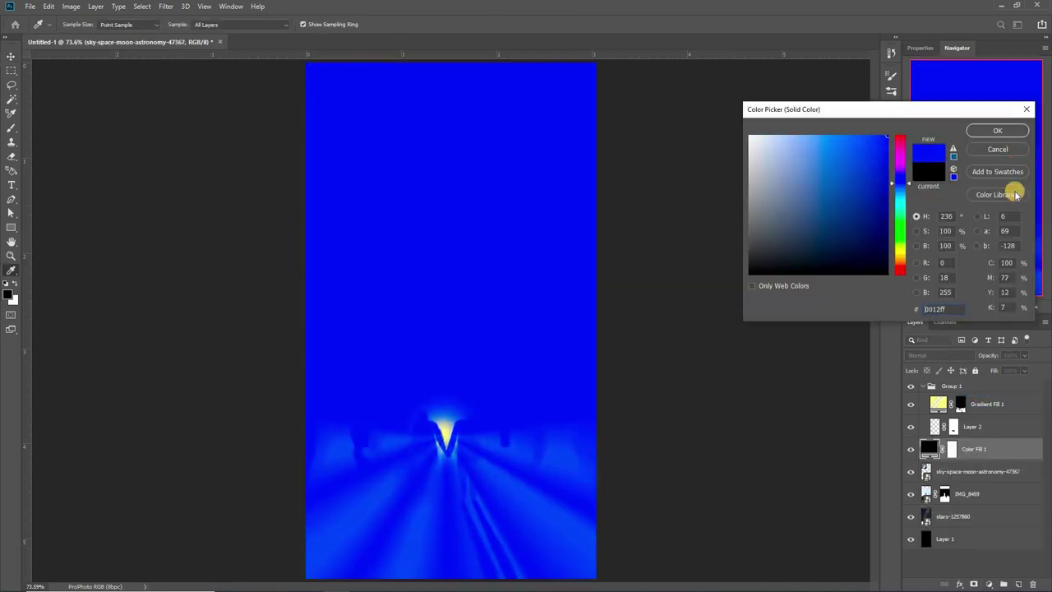
key("Return")
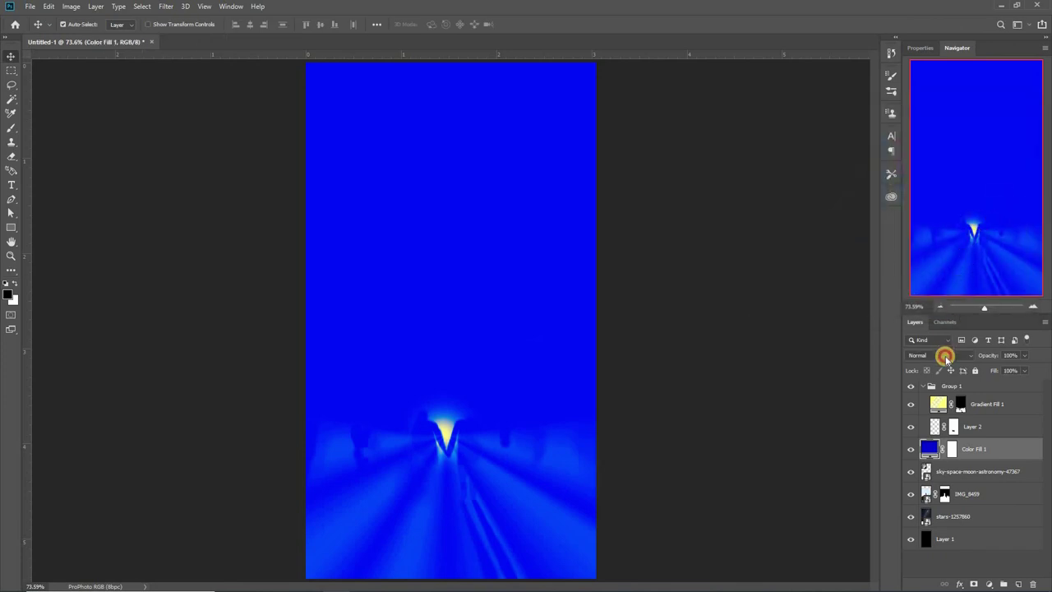
Set Color Fill 1 to Multiply, clip it to the moon layer, and lower Fill to 25%.
left_click(935, 360)
key("Return")
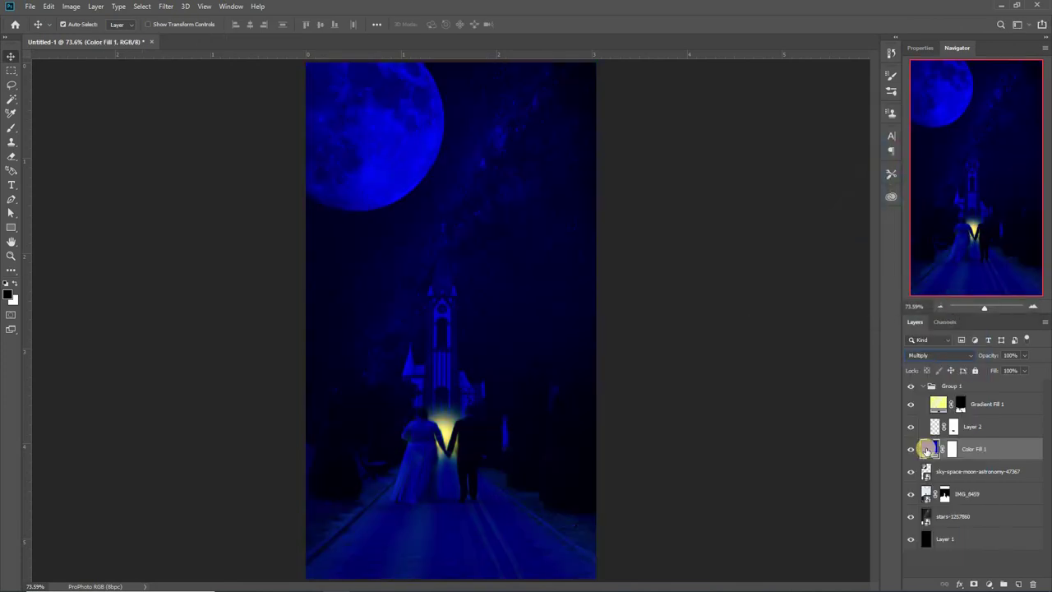
left_click(976, 460, "alt")
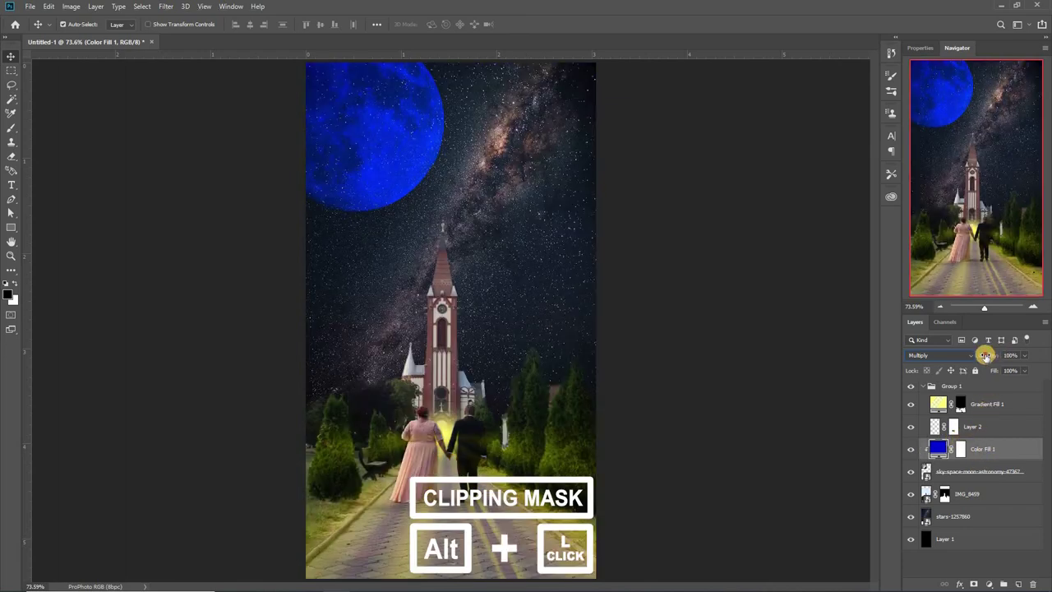
left_click_drag(985, 355, 952, 355)
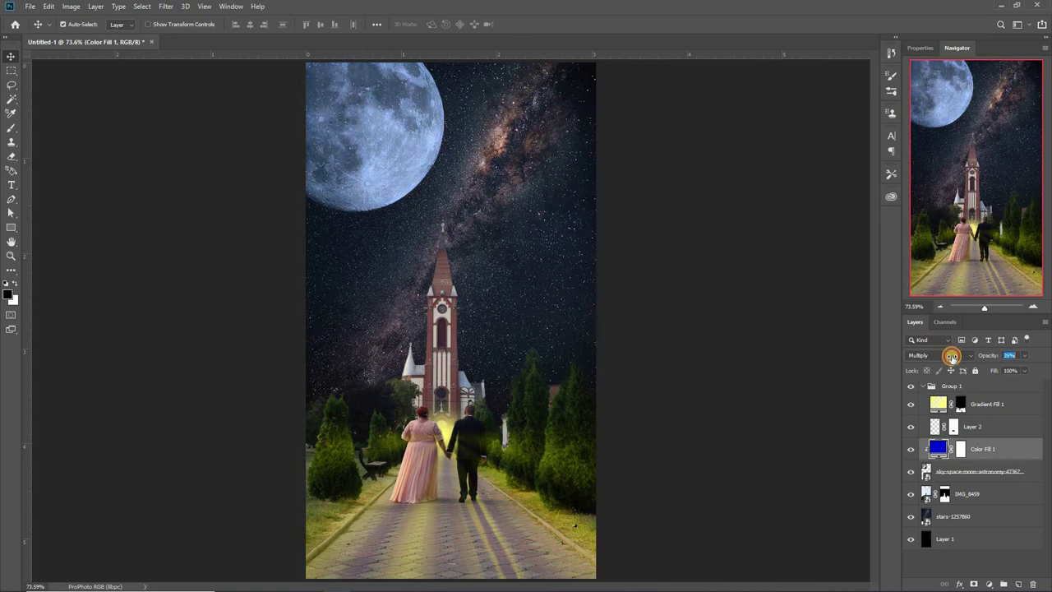
key("Return")
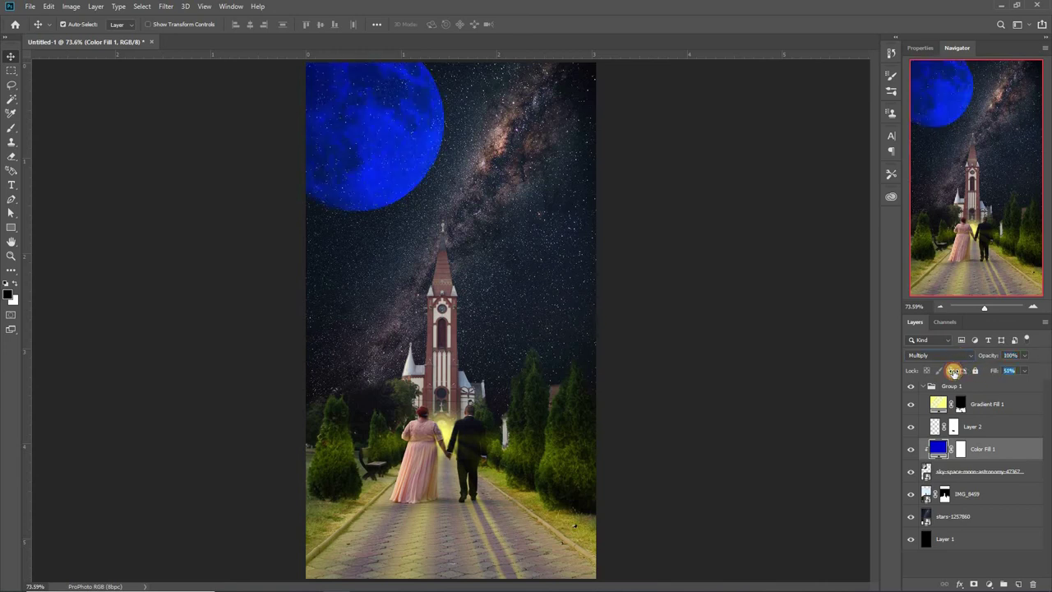
left_click_drag(954, 371, 946, 371)
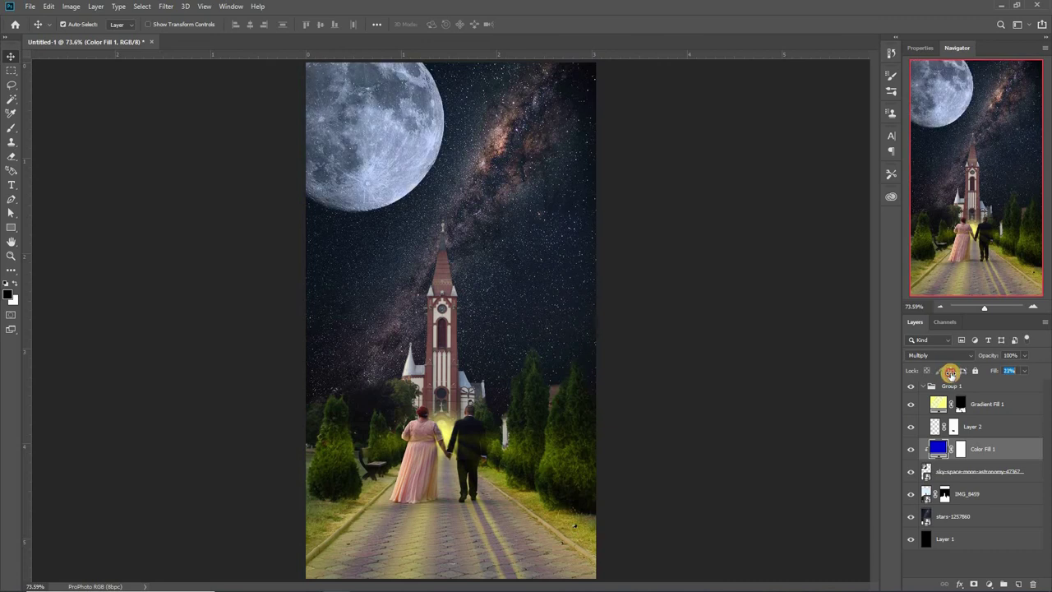
left_click(907, 445)
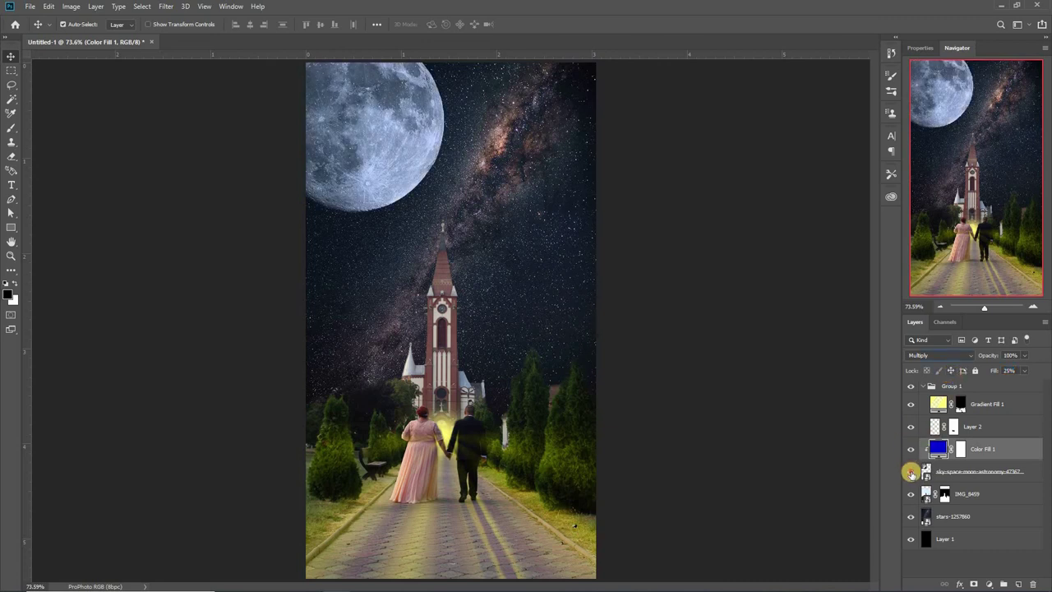
left_click(911, 475)
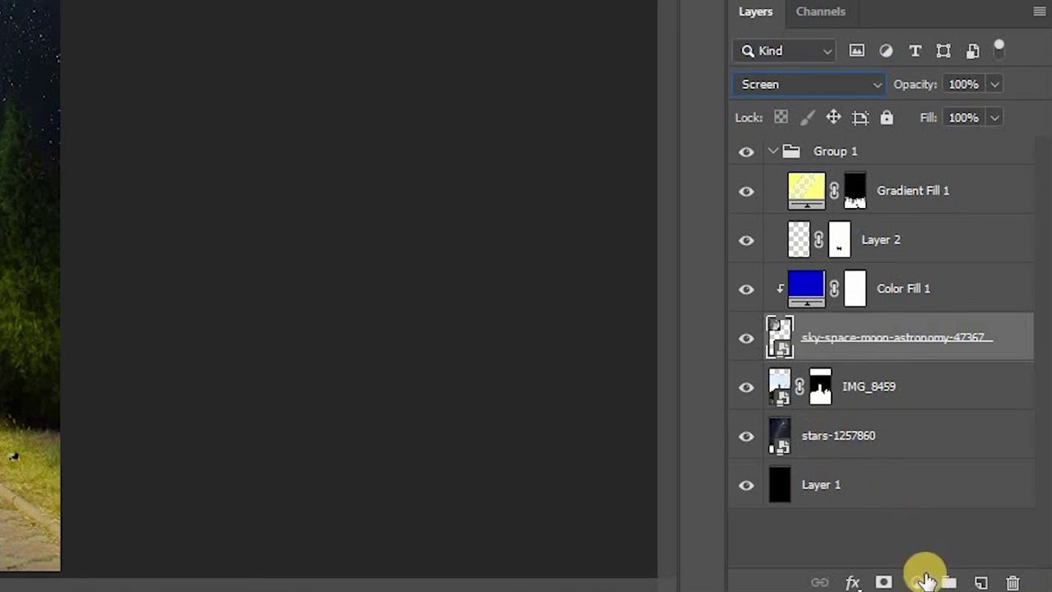
Add a mask to stars-1257860 and paint it black at 100% opacity across the moon.
left_click(839, 436)
left_click(884, 582)
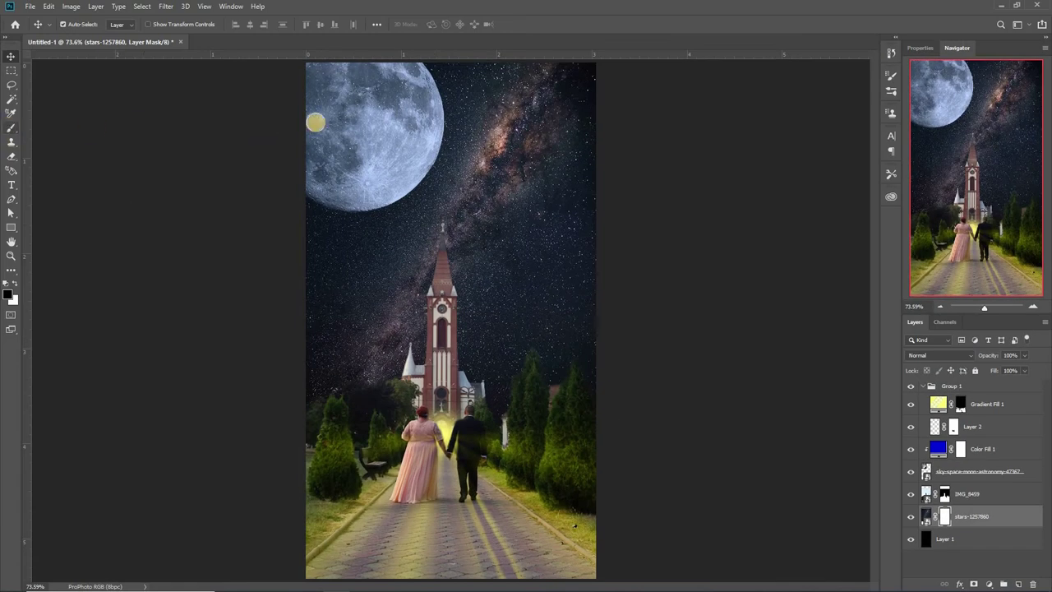
key("b")
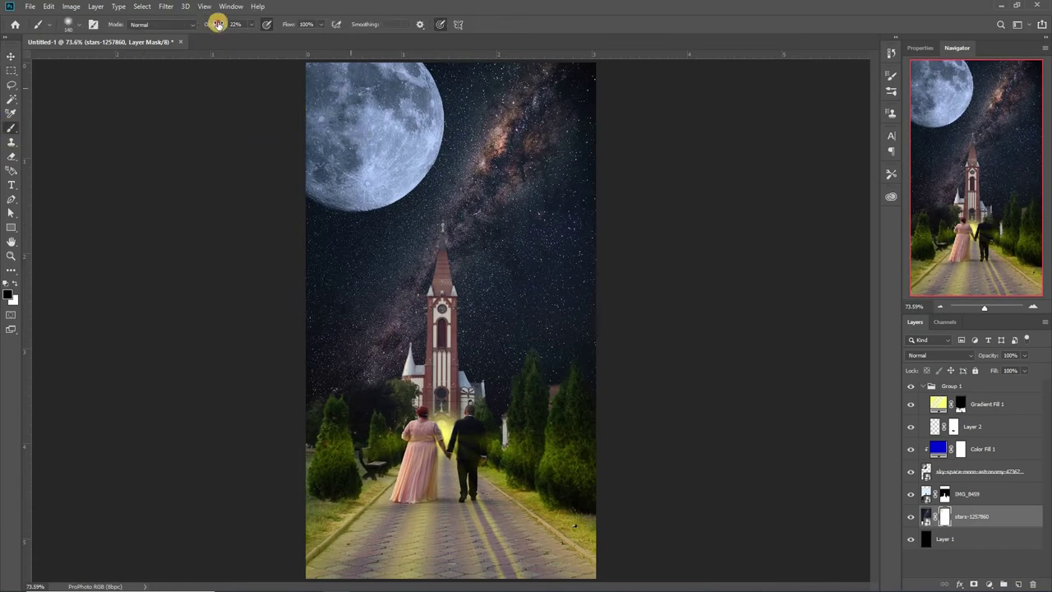
key("0")
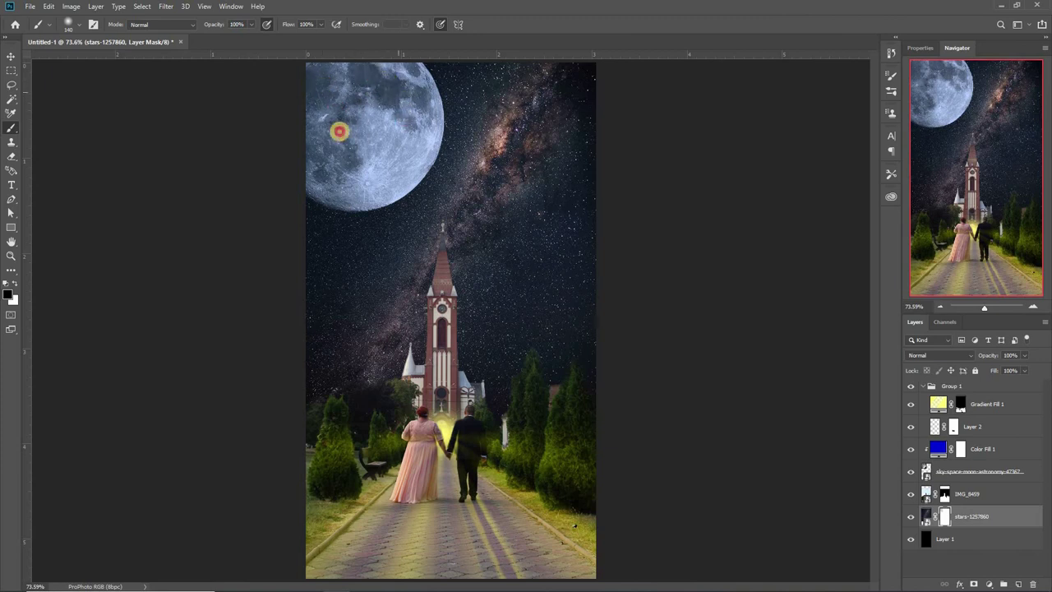
left_click_drag(350, 165, 391, 97)
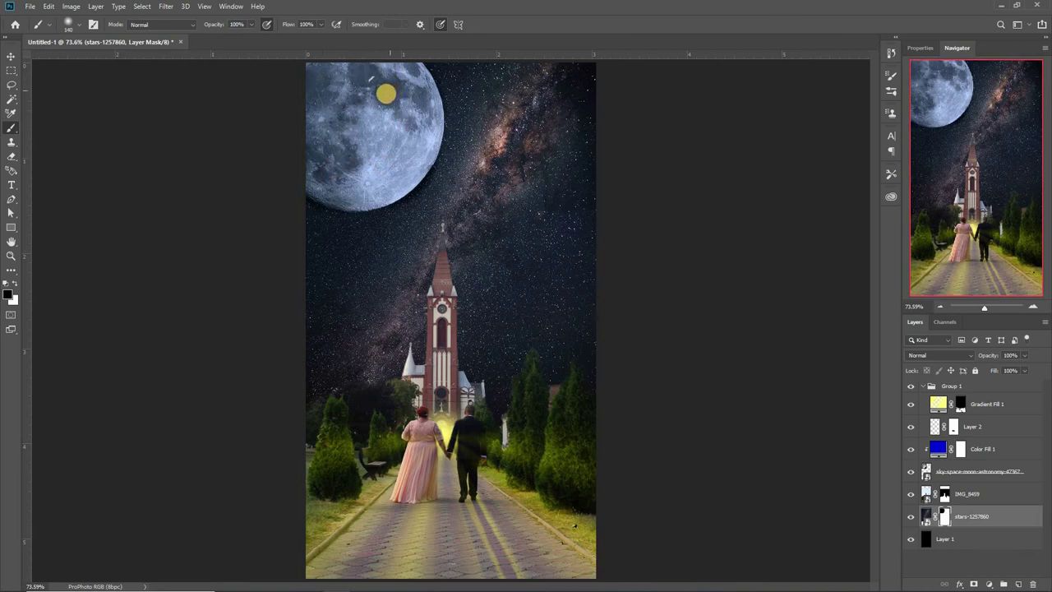
key("ctrl+z")
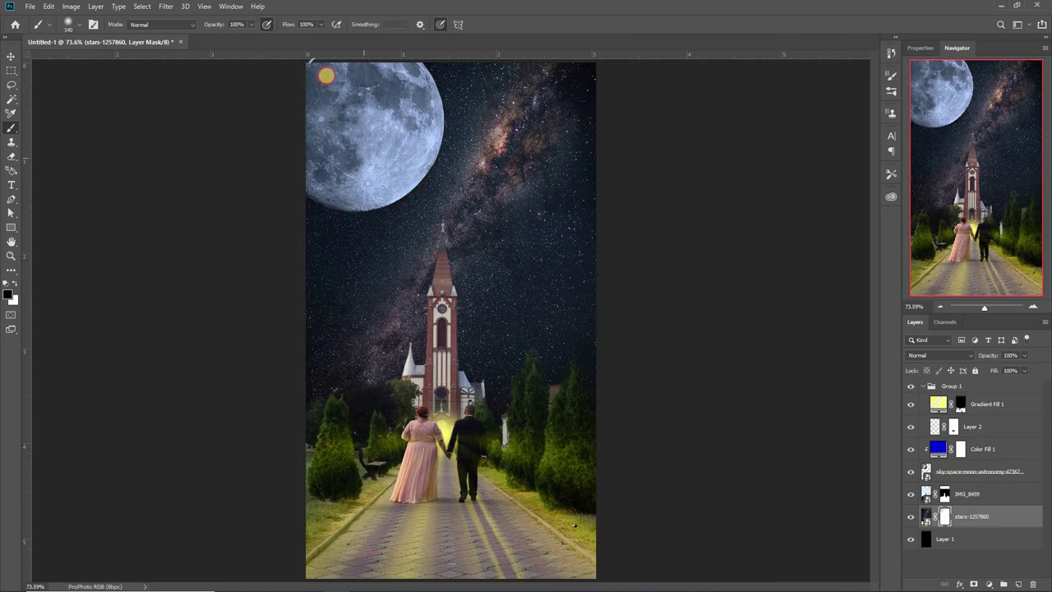
left_click_drag(392, 97, 369, 176)
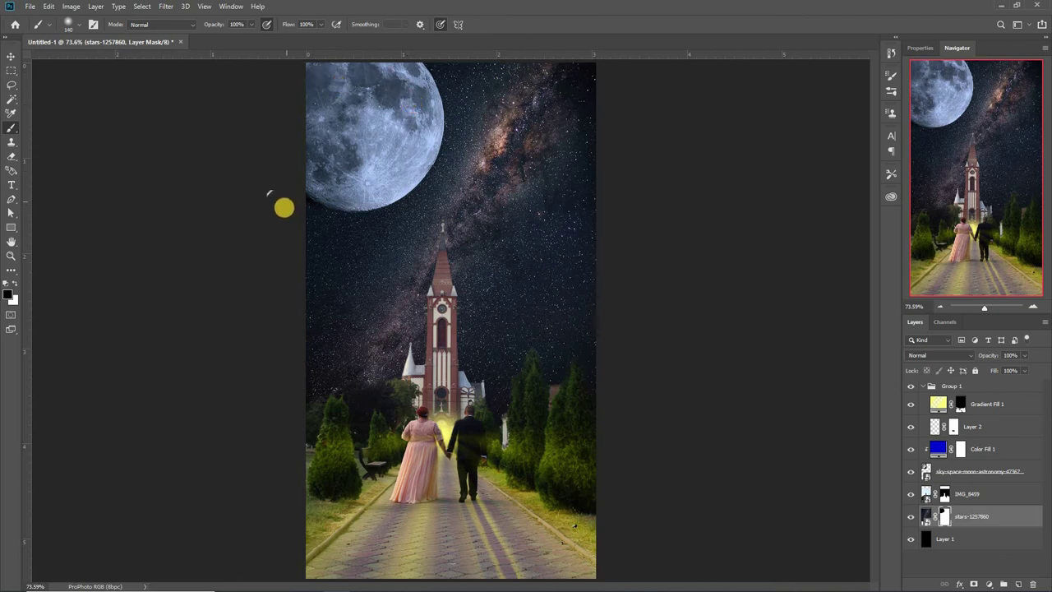
Create Layer 3 outside Group 1 and paint a large light-blue spot sampled from the moon.
left_click(10, 56)
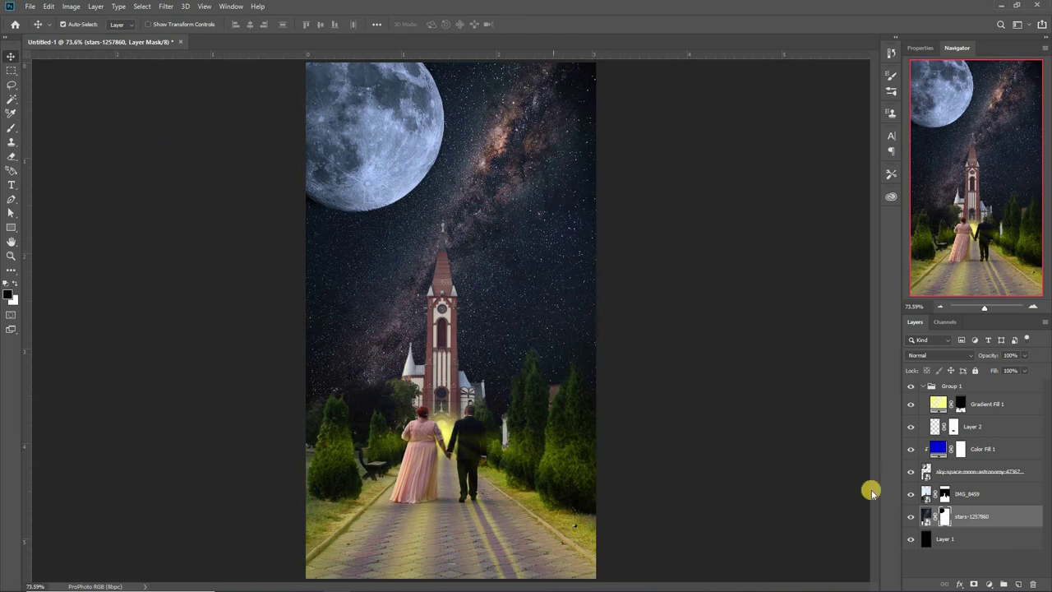
left_click(981, 388)
left_click(1019, 584)
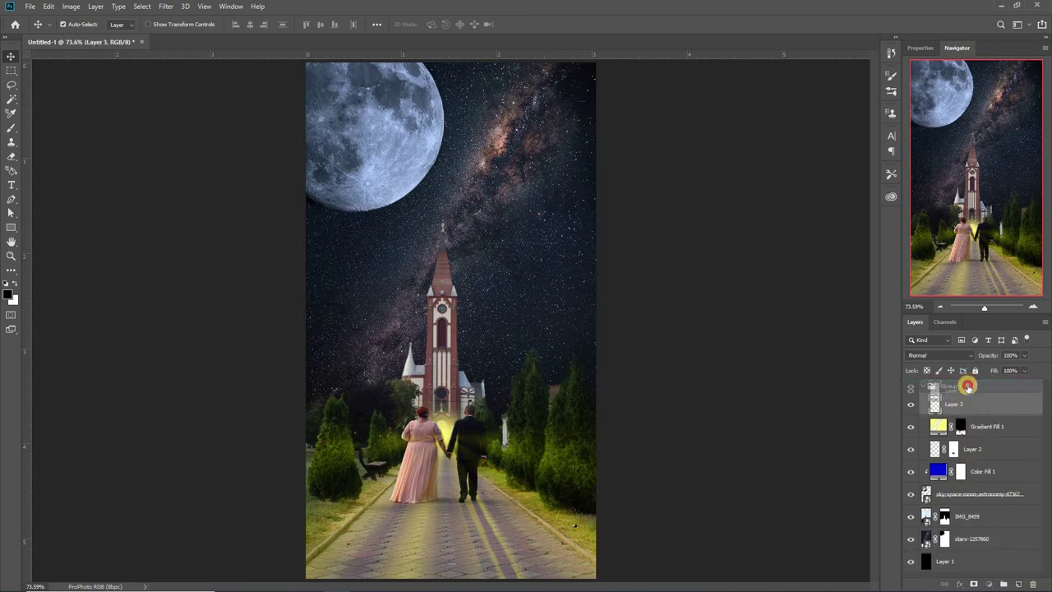
double_click(952, 403)
left_click_drag(952, 403, 952, 385)
key("b")
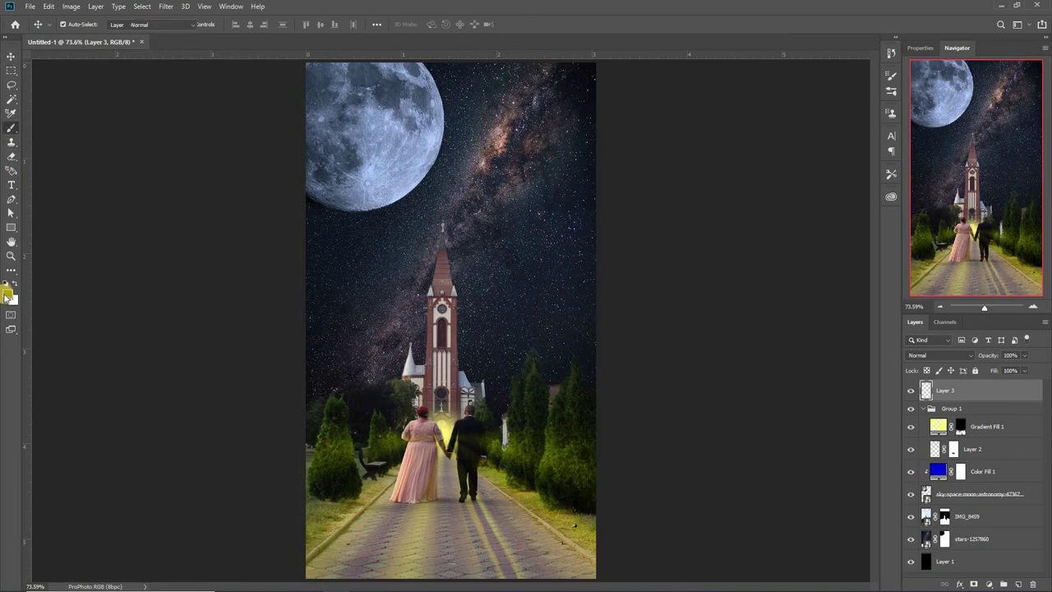
left_click(395, 179)
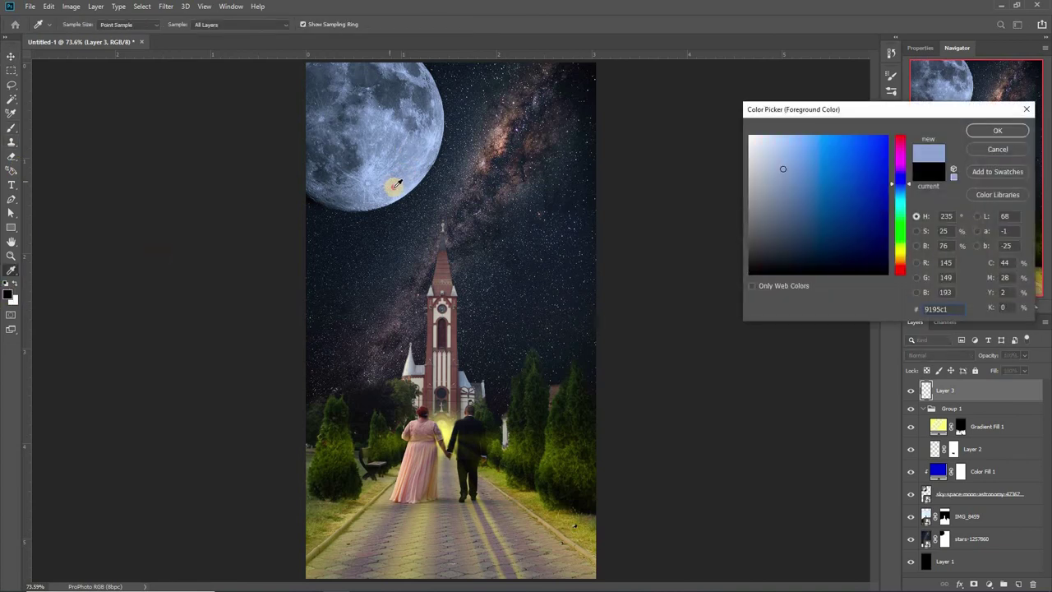
left_click(998, 131)
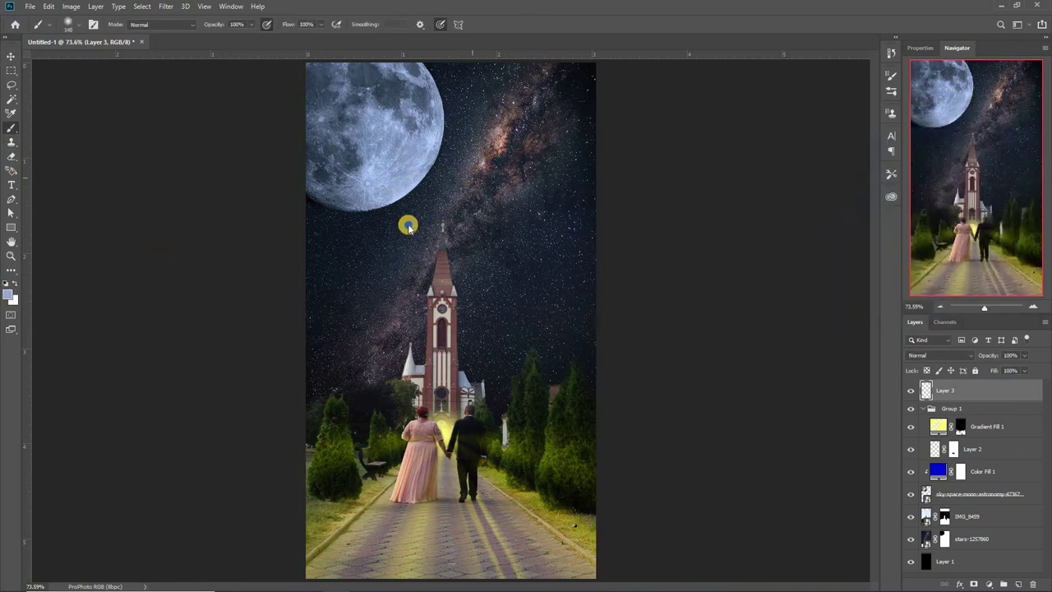
left_click_drag(409, 226, 454, 193)
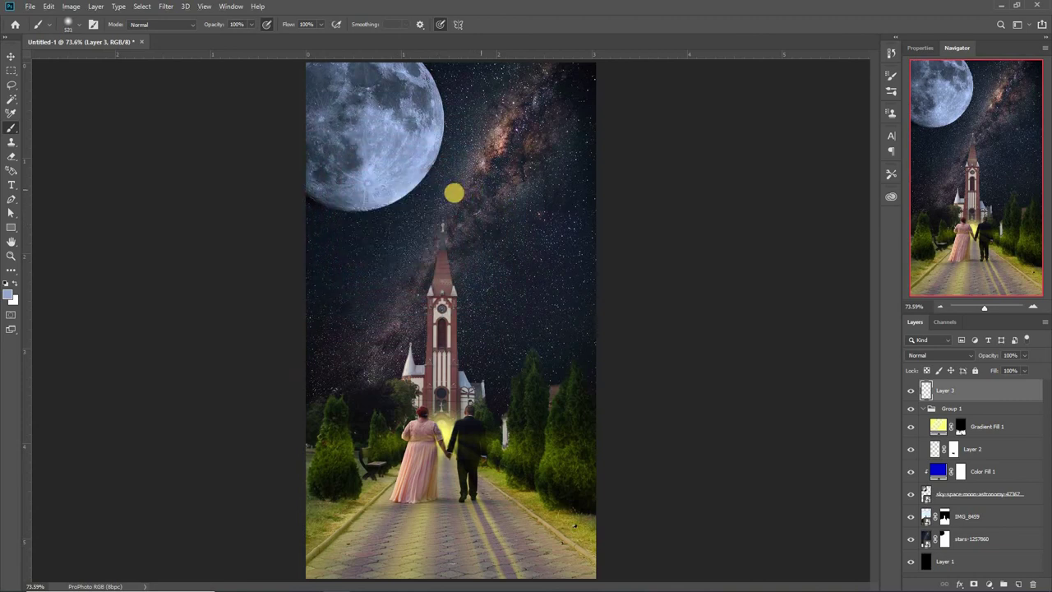
left_click(442, 194)
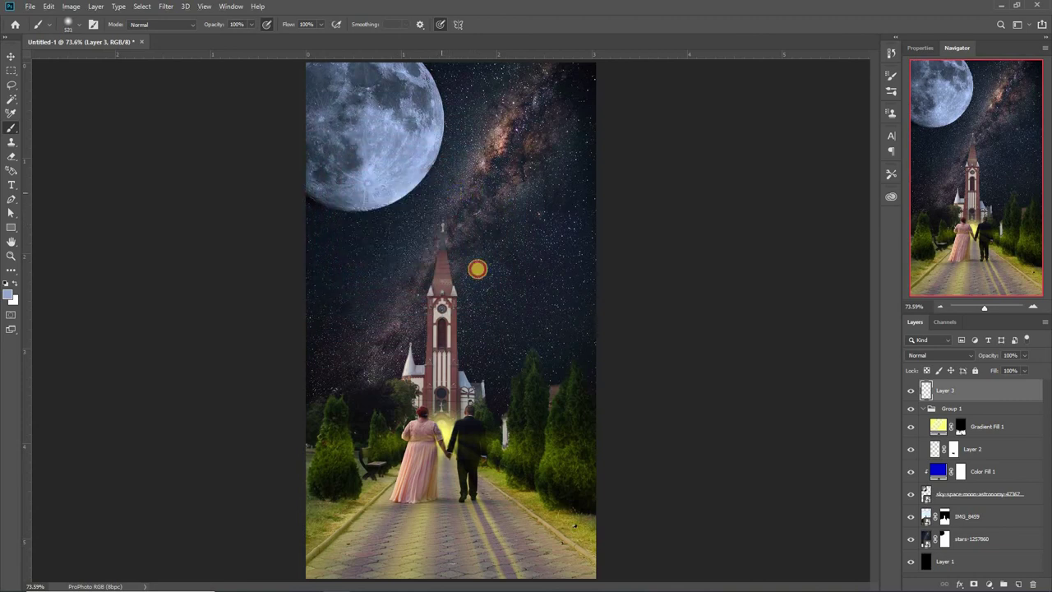
Set Layer 3 to Screen at 61% opacity, center the glow under the moon, and move it below IMG_8459.
left_click(941, 355)
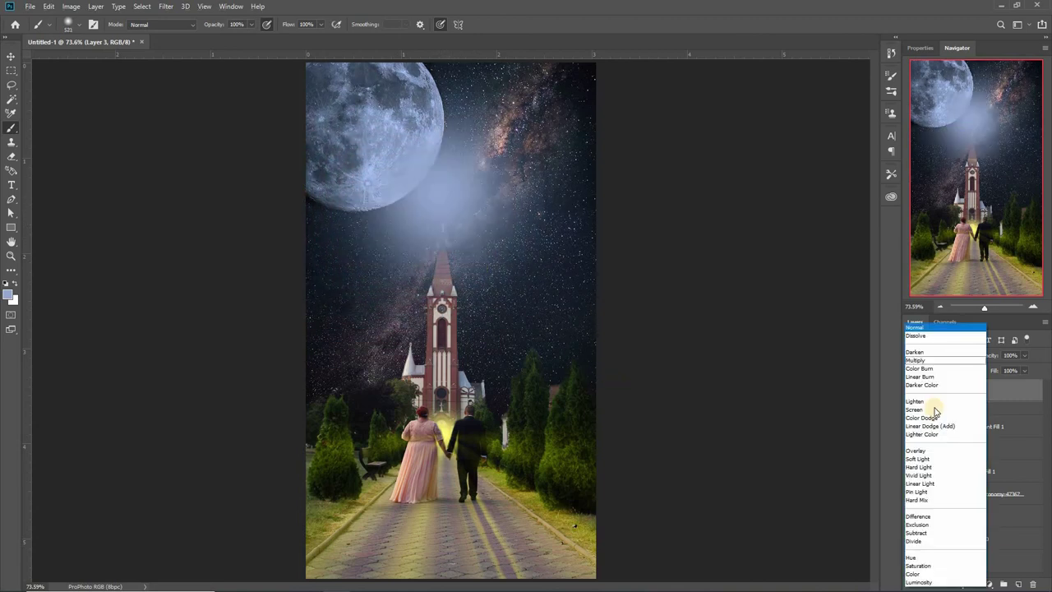
left_click(933, 410)
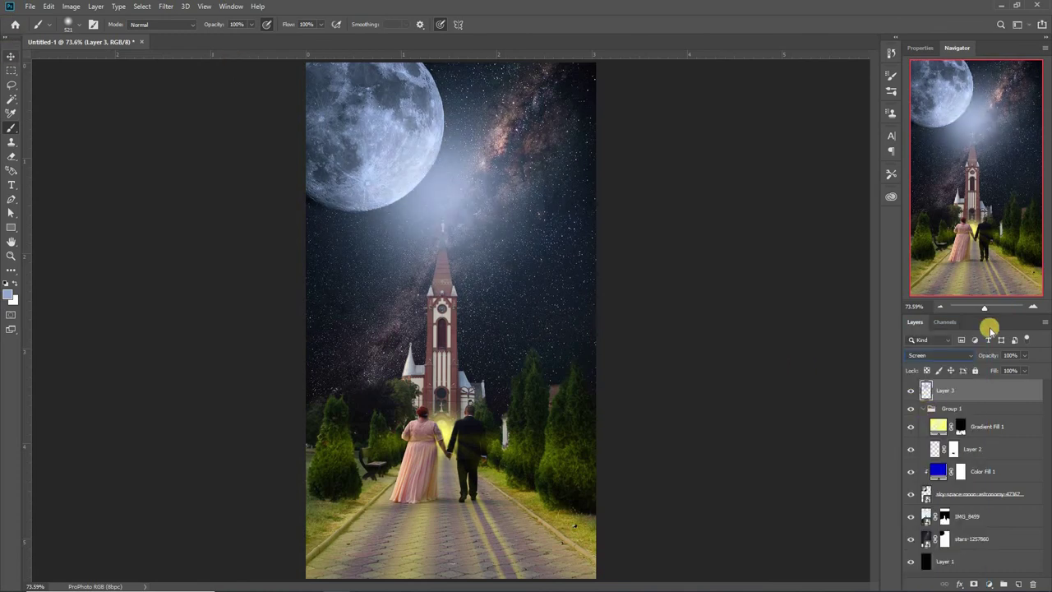
key("v")
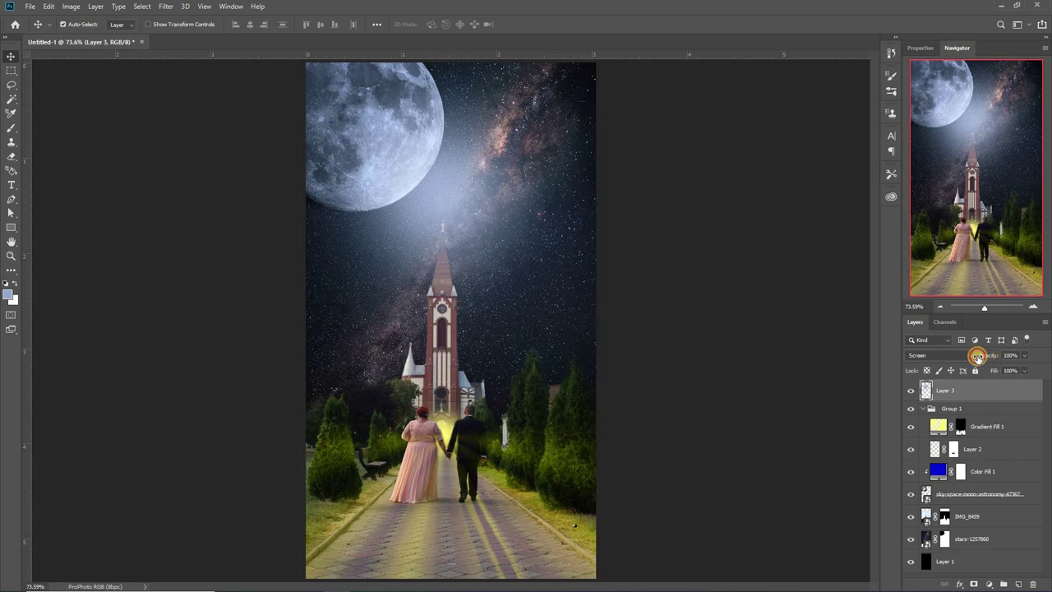
left_click_drag(978, 356, 967, 355)
left_click_drag(433, 202, 415, 199)
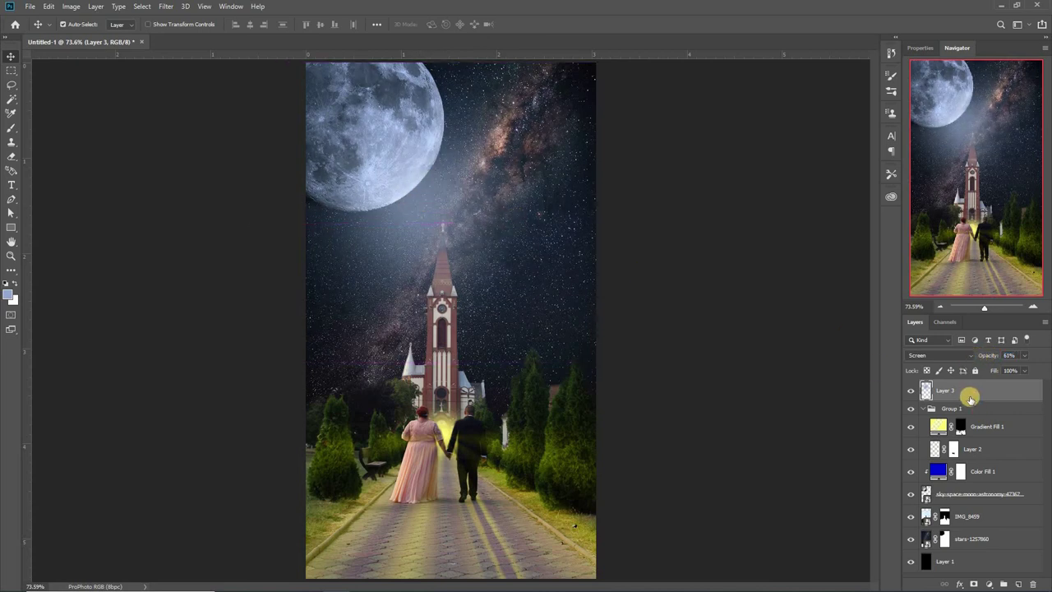
left_click_drag(978, 394, 962, 532)
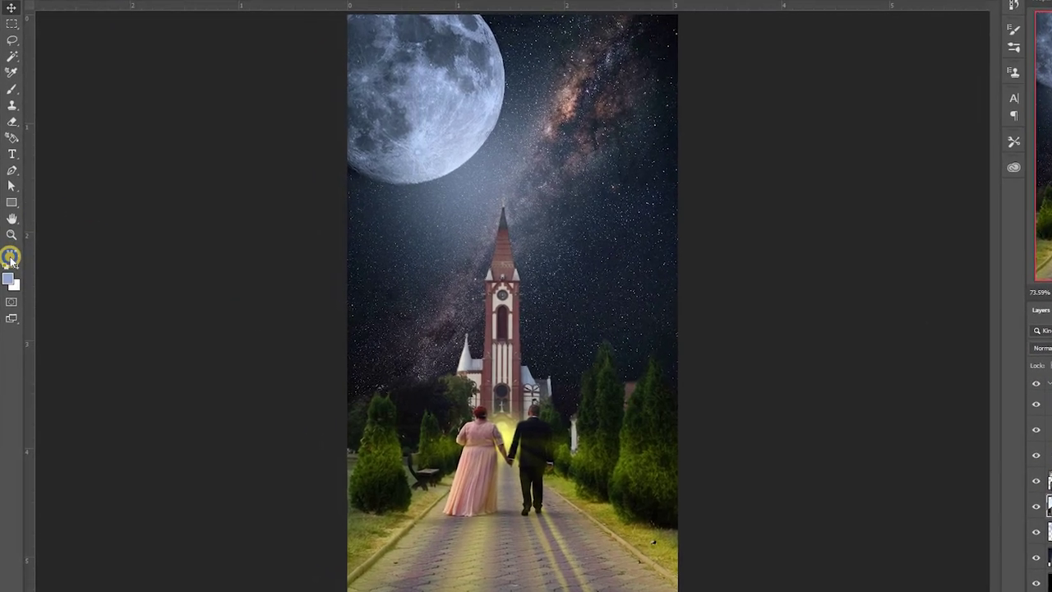
With the Dodge tool on IMG_8459, brighten the church's right side and roof.
left_click(11, 271)
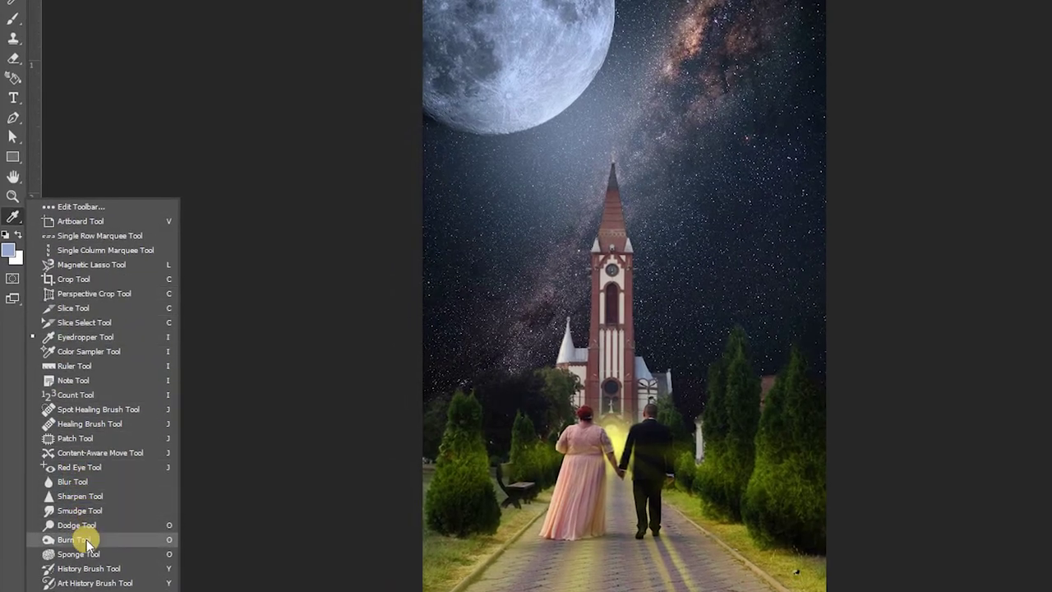
left_click(78, 539)
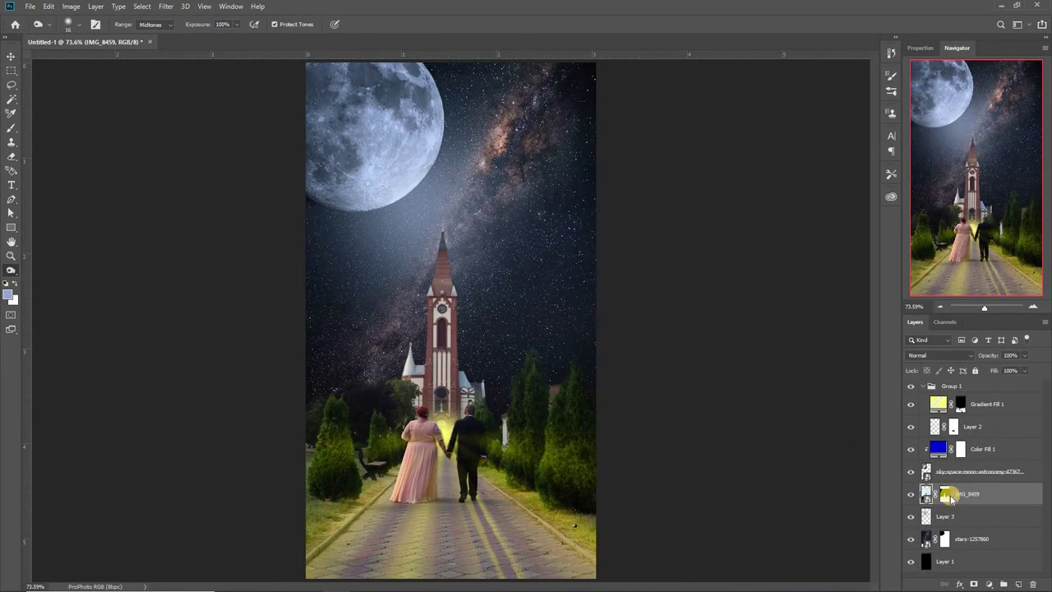
right_click(949, 497)
scroll(444, 293, "up", 1)
scroll(444, 293, "up", 2)
scroll(444, 293, "up", 2)
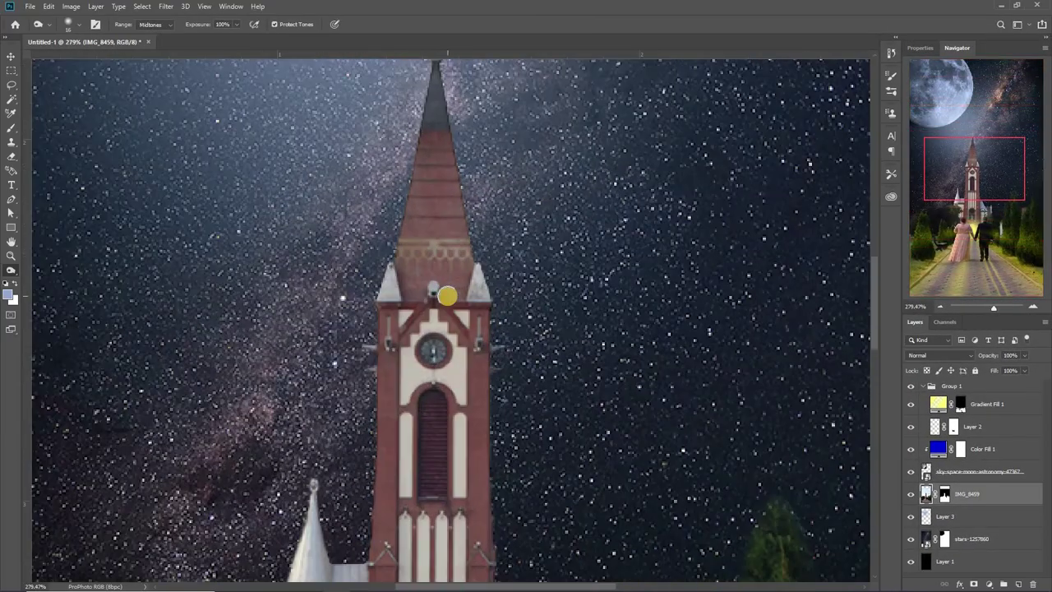
scroll(475, 247, "up", 2)
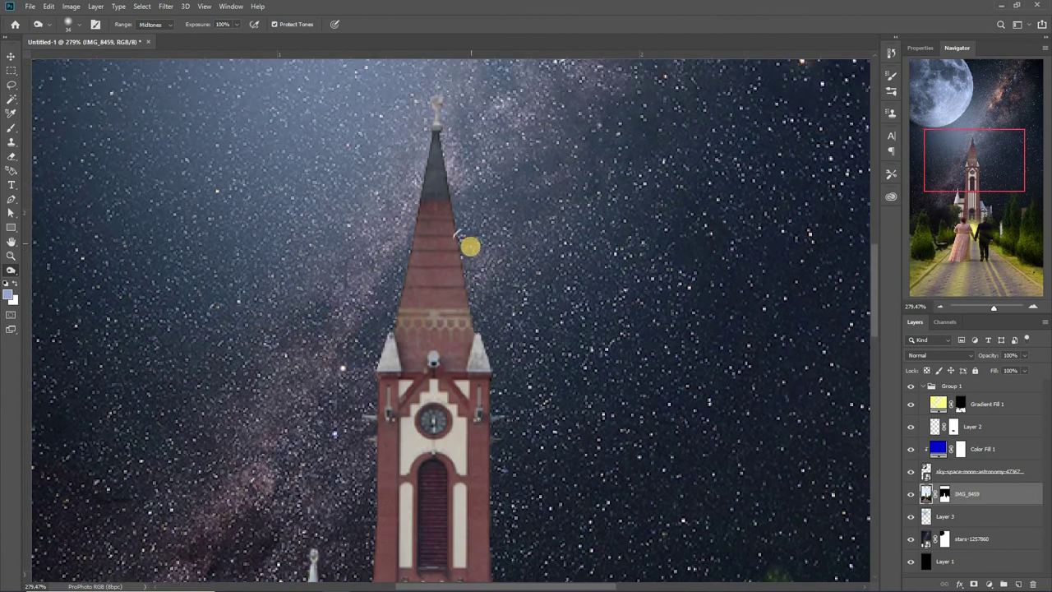
scroll(488, 260, "down", 2)
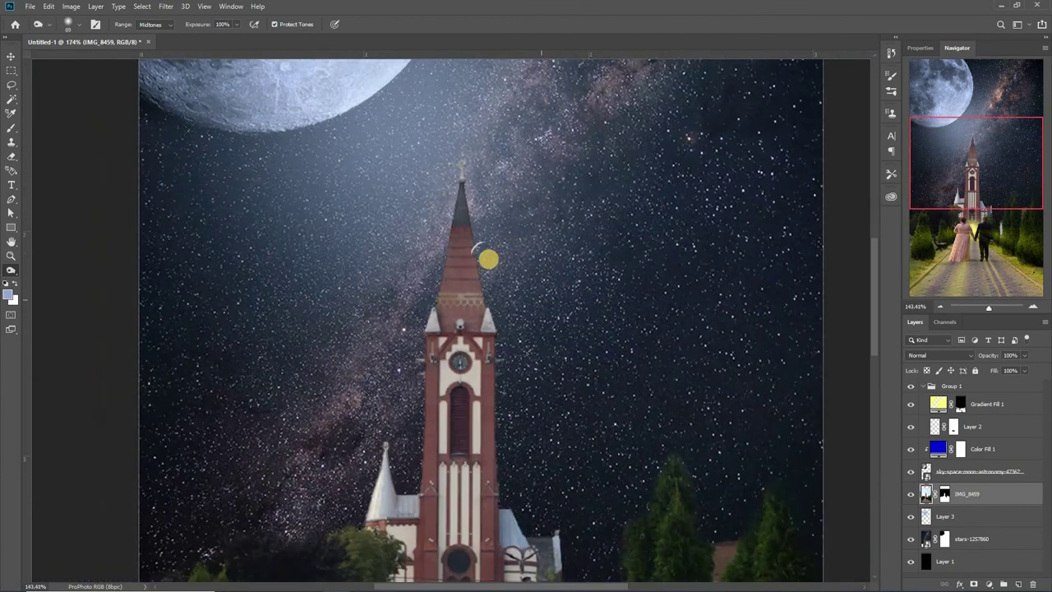
scroll(488, 259, "down", 1)
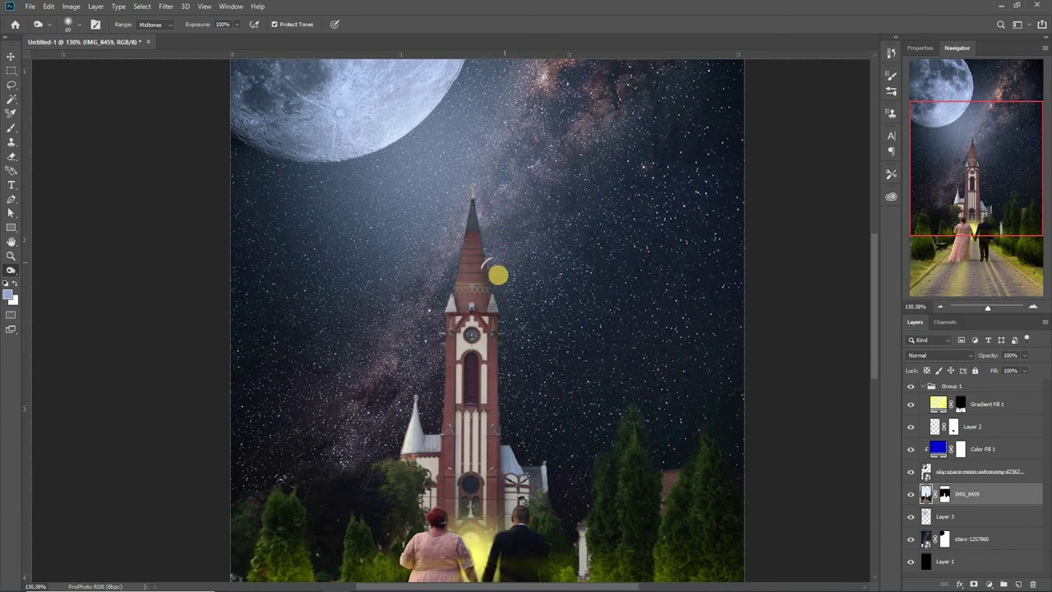
left_click(534, 471)
left_click_drag(534, 472, 529, 472)
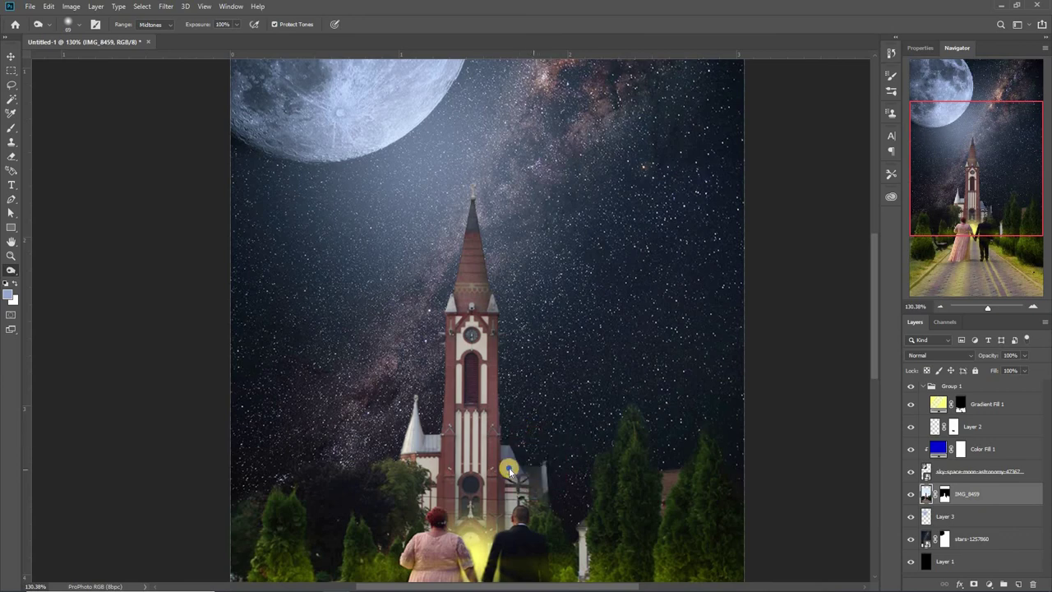
left_click(520, 454)
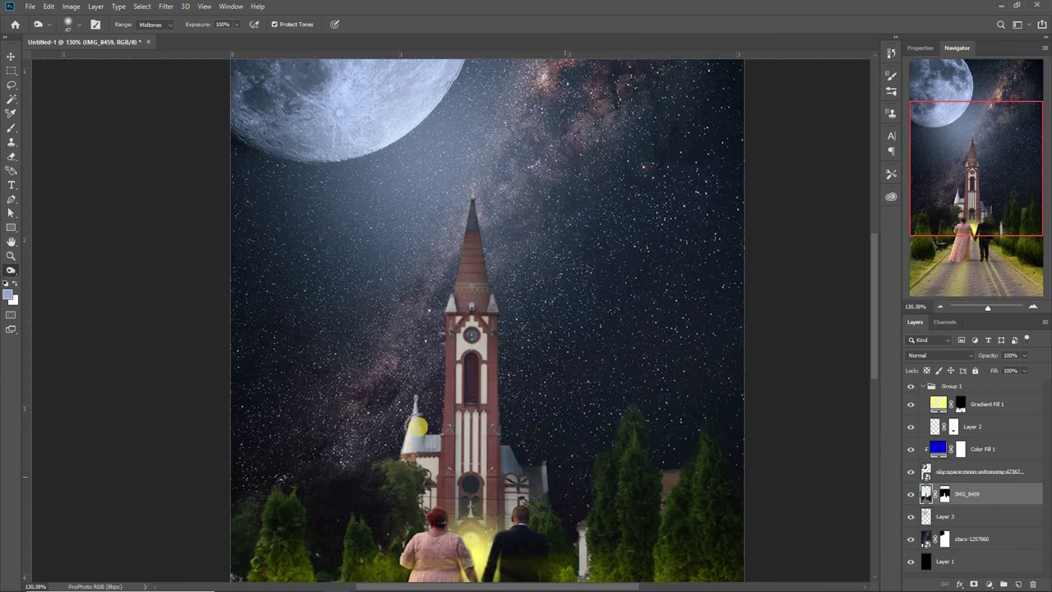
Refine the shading along the small left spire with a resized brush, then zoom out to the full image.
scroll(417, 425, "up", 10)
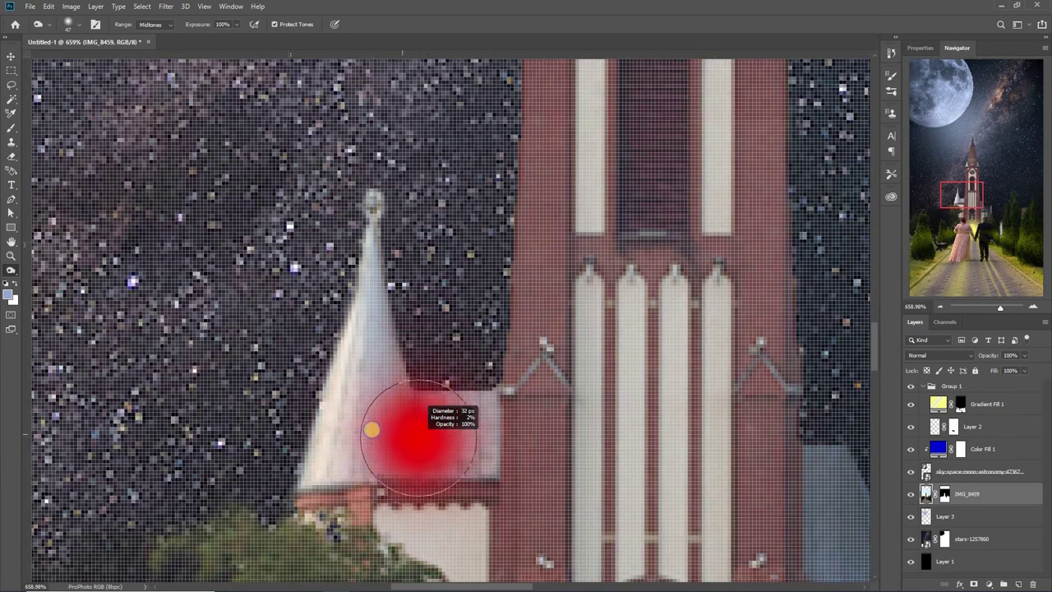
right_click(388, 340, "alt")
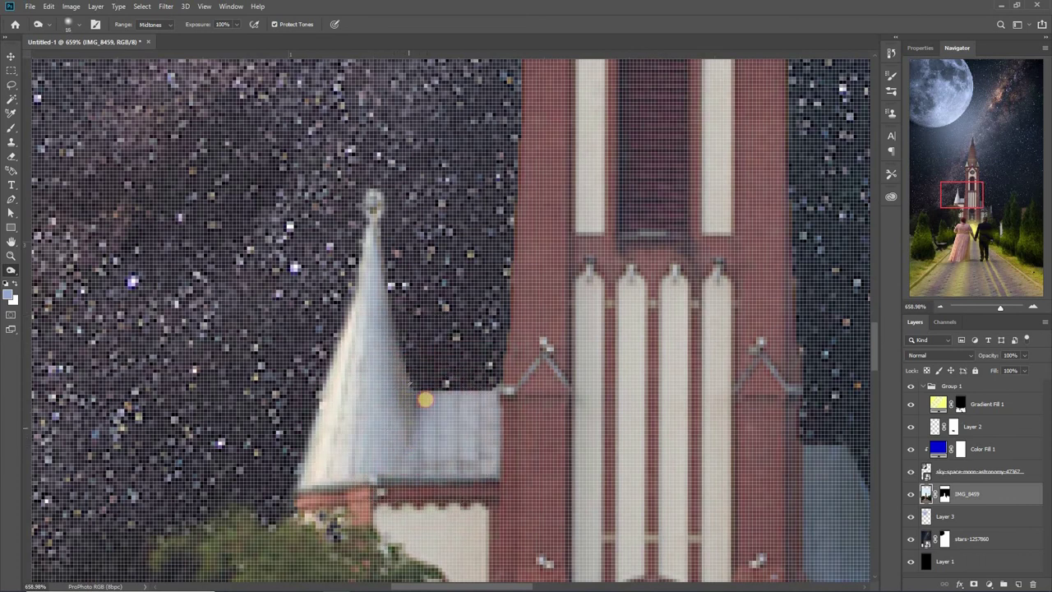
left_click_drag(425, 400, 404, 364)
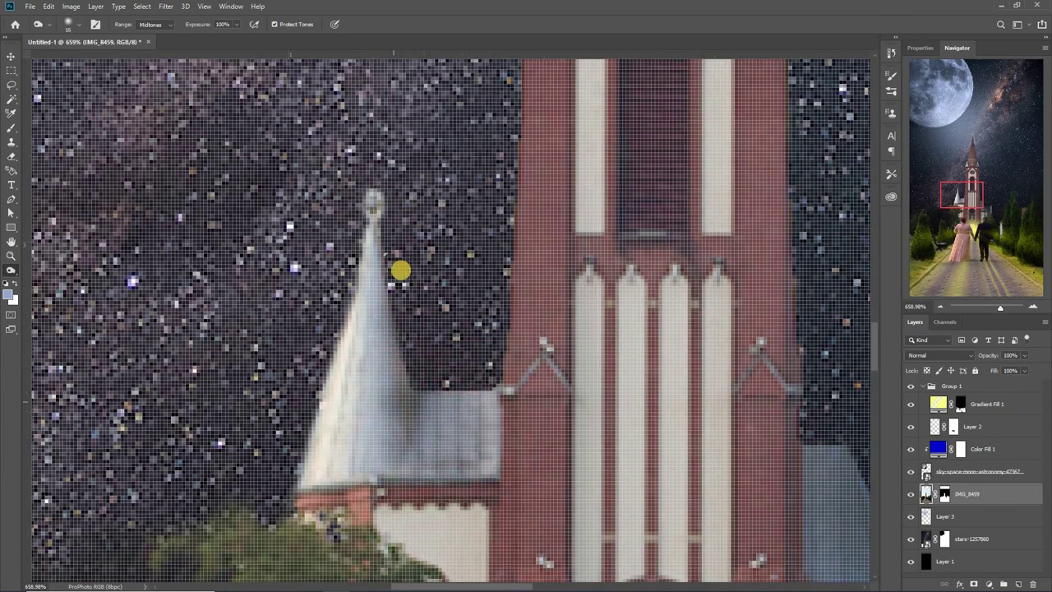
left_click_drag(400, 269, 376, 435)
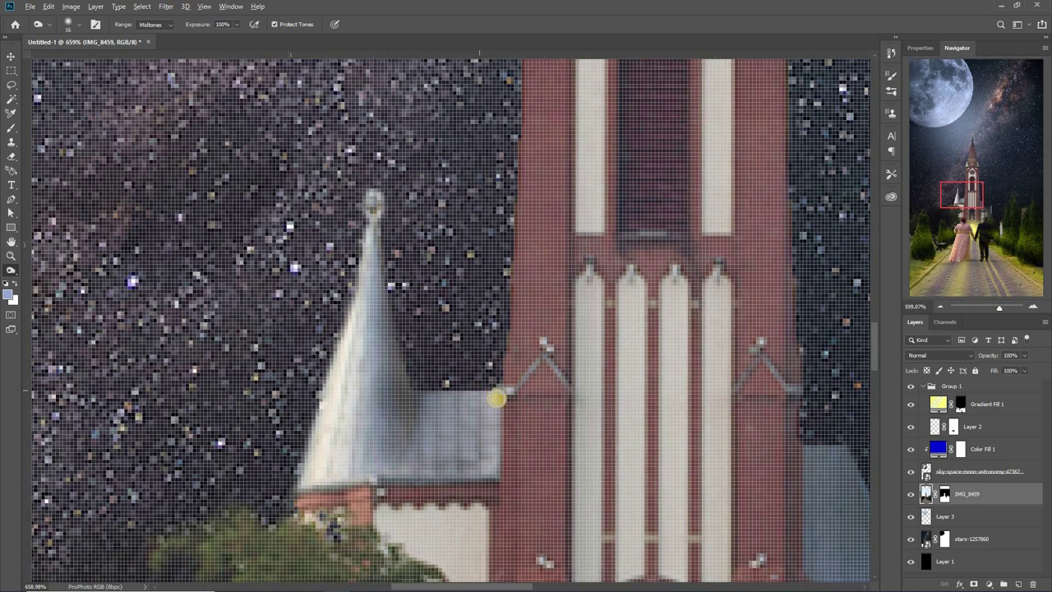
scroll(496, 398, "down", 5)
scroll(498, 398, "down", 1)
scroll(498, 398, "down", 1)
scroll(599, 470, "down", 1)
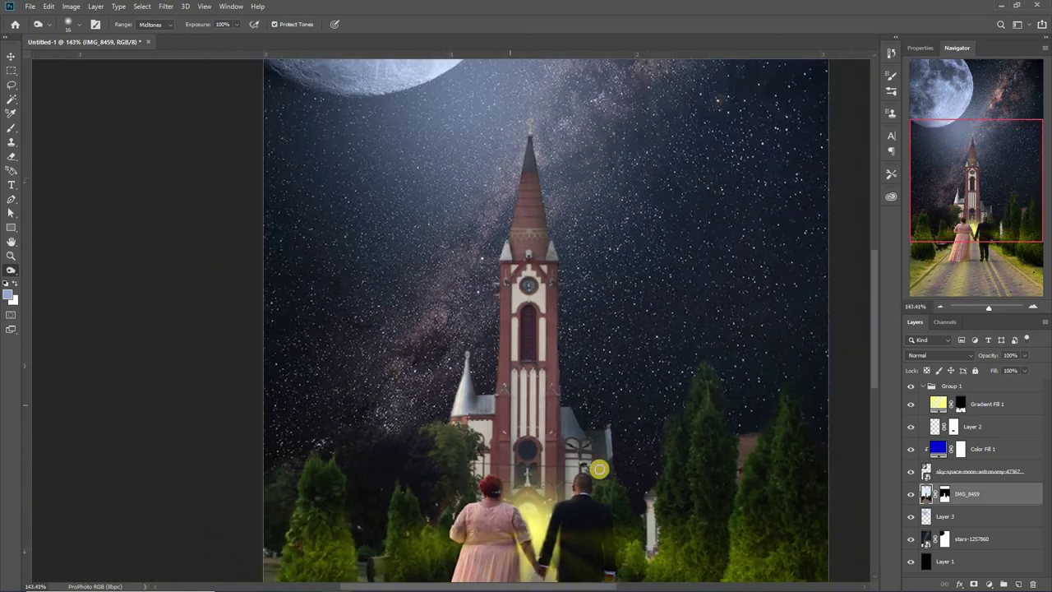
left_click_drag(571, 475, 582, 448)
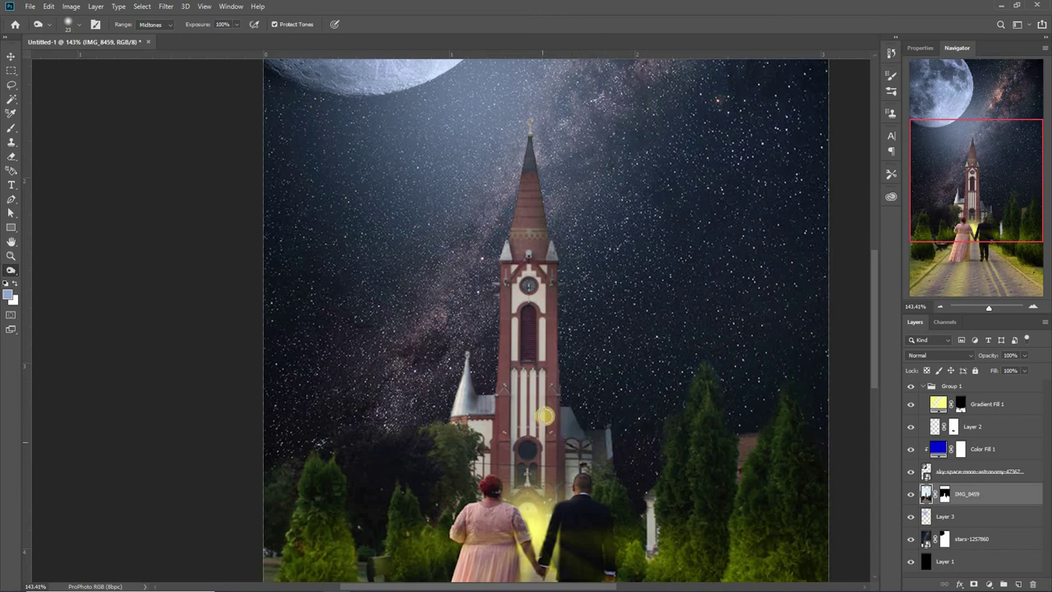
right_click(570, 301, "alt")
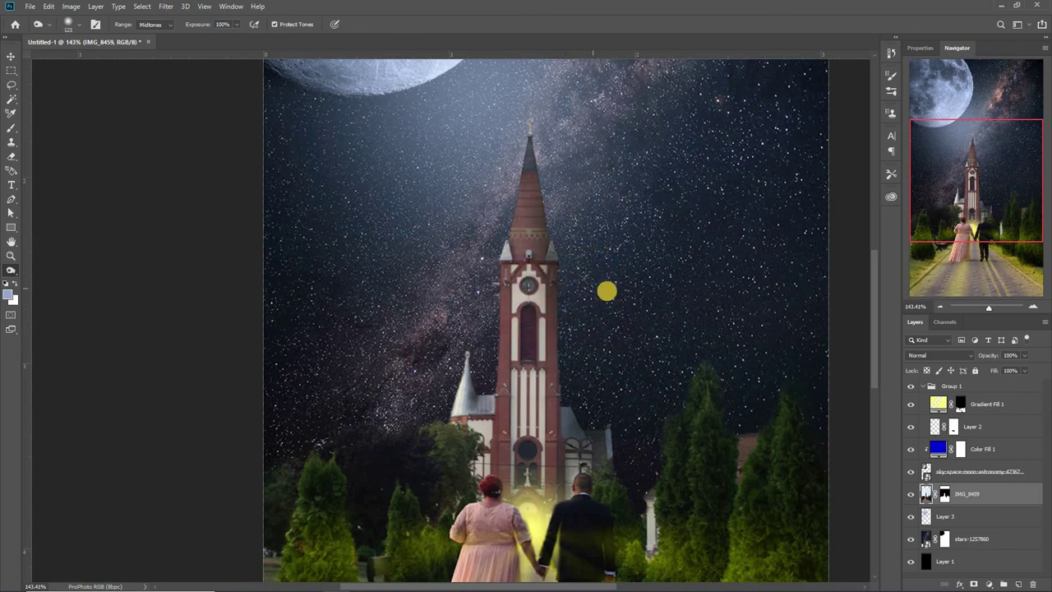
scroll(614, 292, "down", 2)
scroll(614, 293, "down", 3)
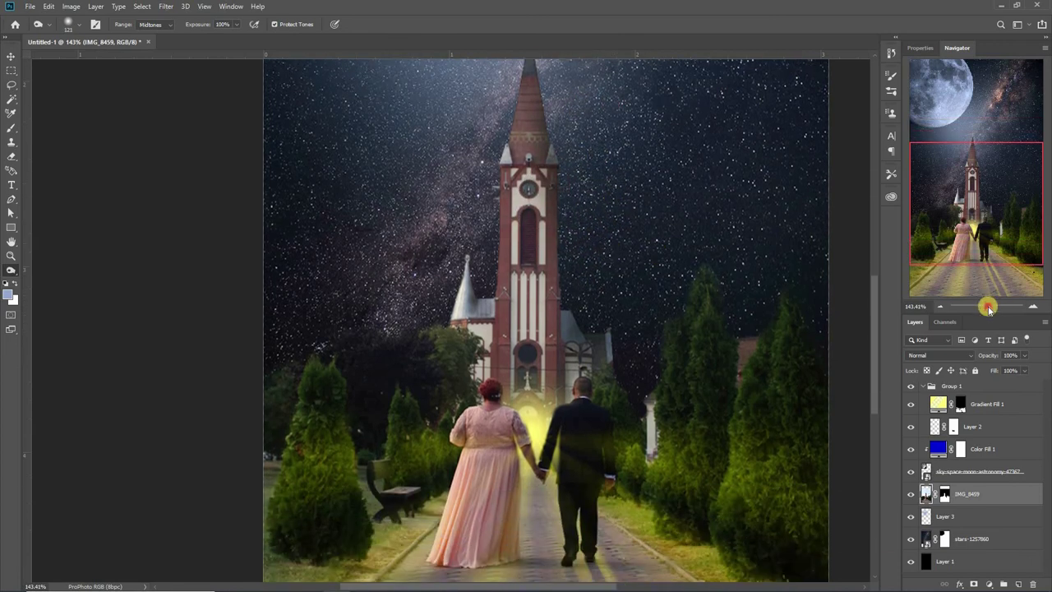
left_click_drag(989, 308, 982, 308)
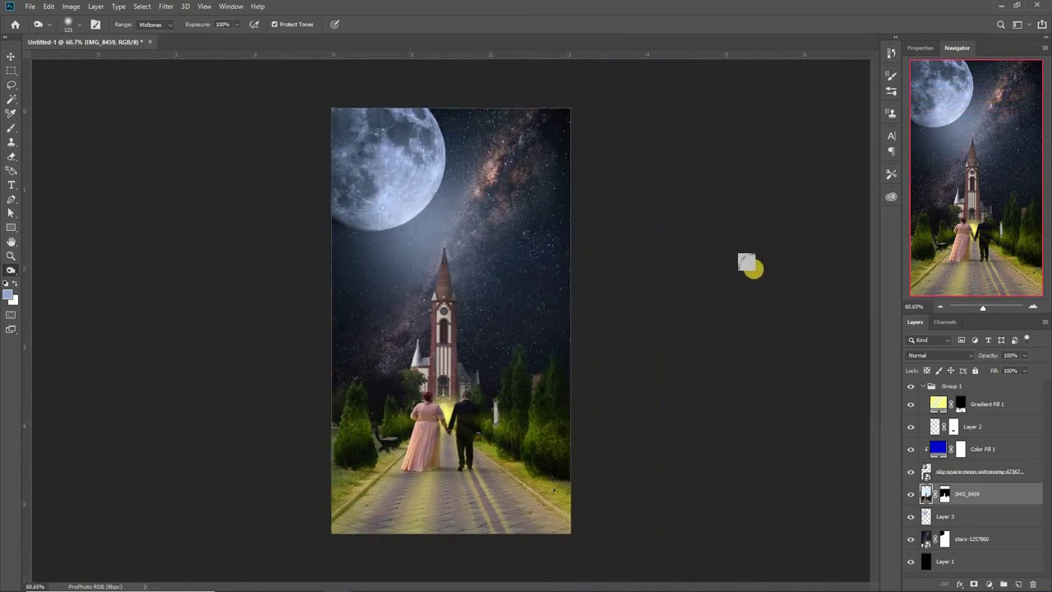
Merge all visible layers into a new Layer 4 above the top group.
left_click(11, 56)
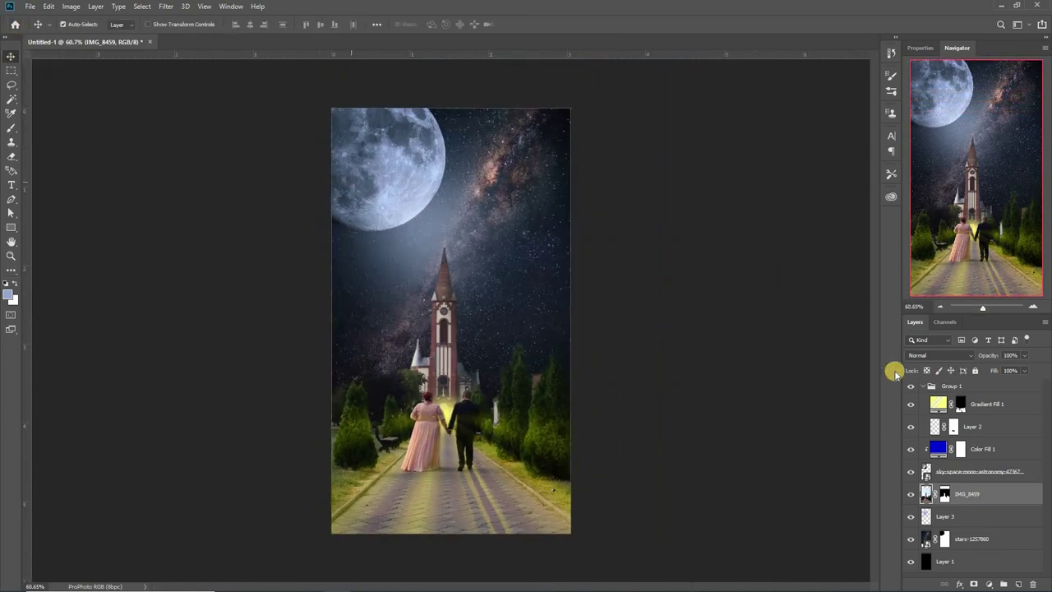
left_click(988, 384)
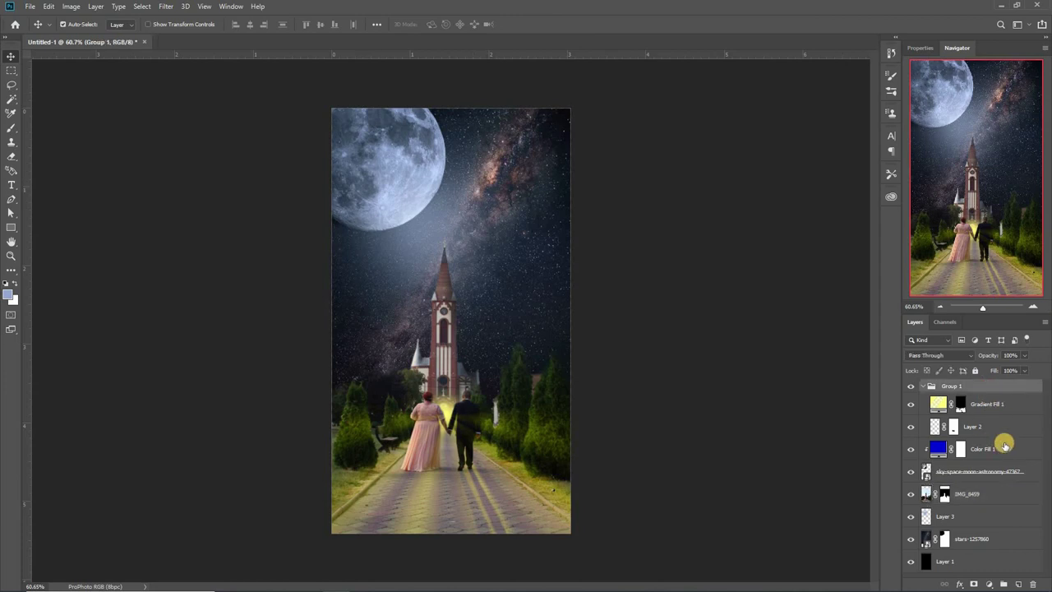
key("ctrl+shift+alt+e")
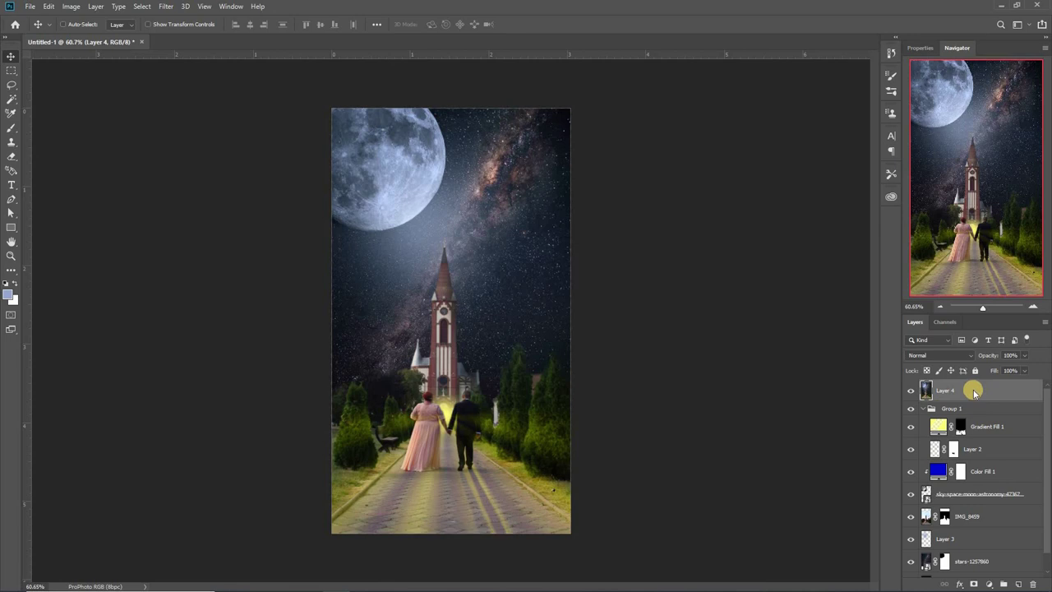
In Camera Raw, raise Dehaze and add a radial vignette around the church, then duplicate Layer 4.
key("ctrl+shift+a")
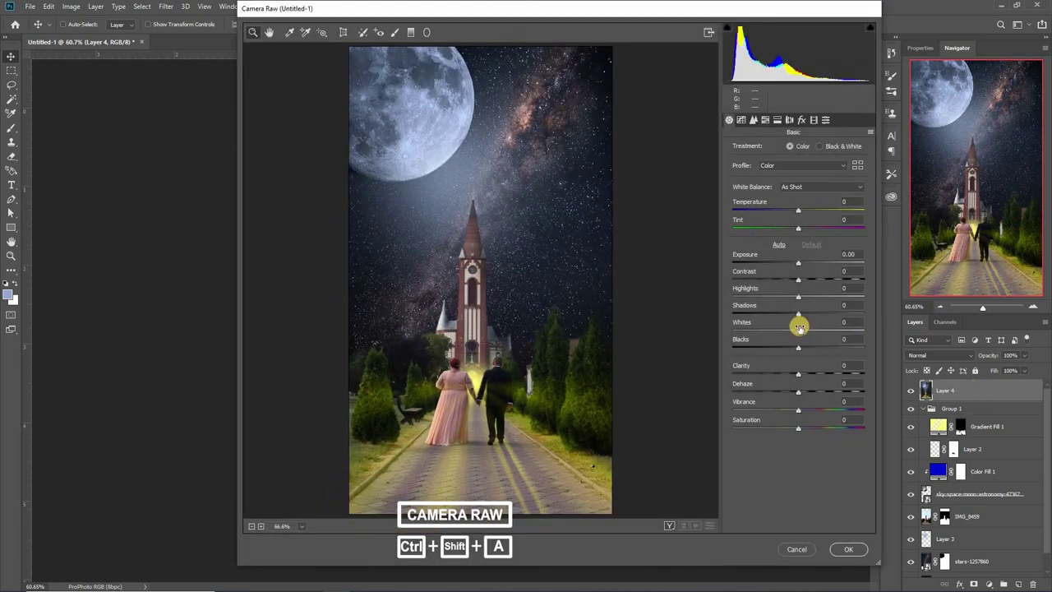
left_click_drag(810, 396, 829, 400)
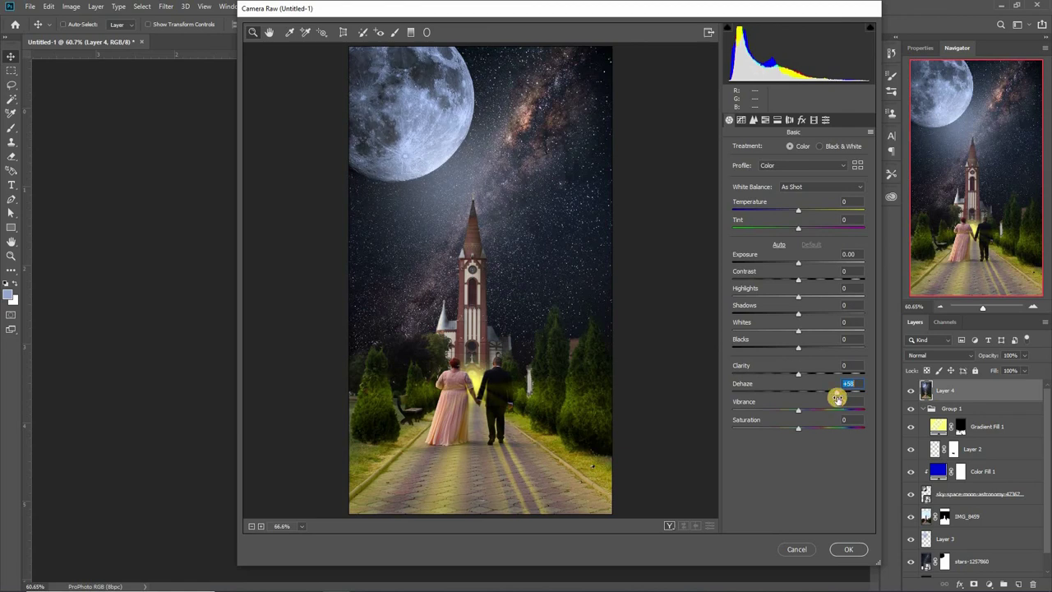
left_click_drag(836, 398, 838, 395)
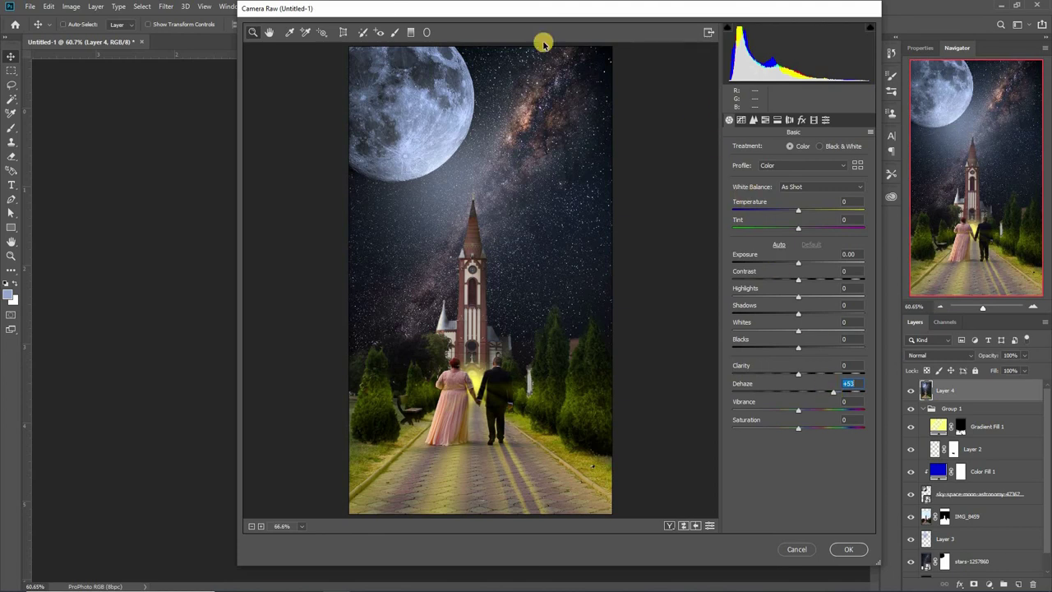
left_click(426, 32)
mouse_move(479, 300)
left_mouse_down()
mouse_move(577, 39)
mouse_move(608, 59)
mouse_move(601, 71)
left_mouse_up()
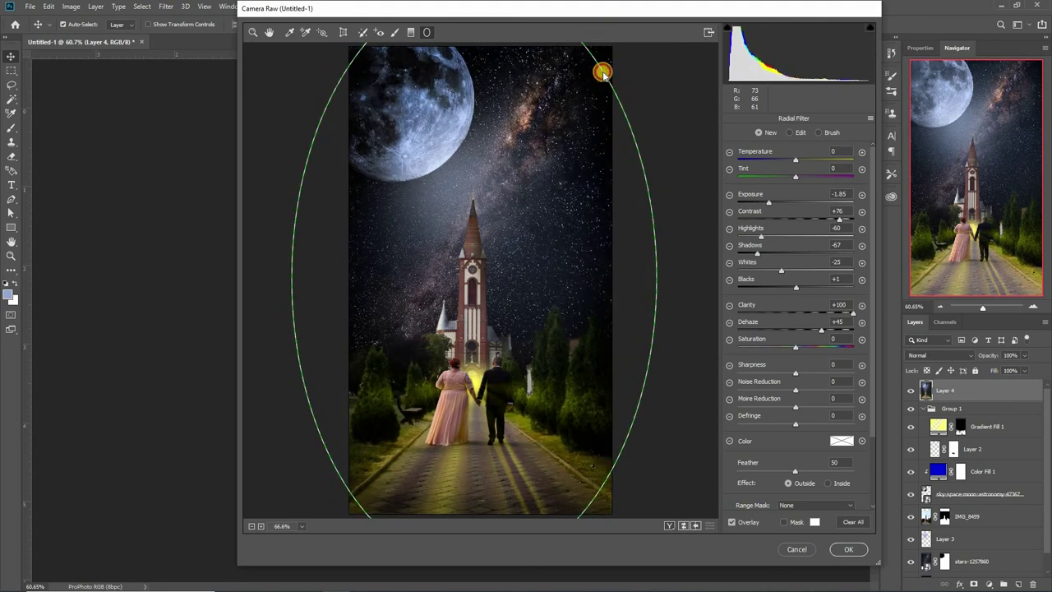
left_click(855, 551)
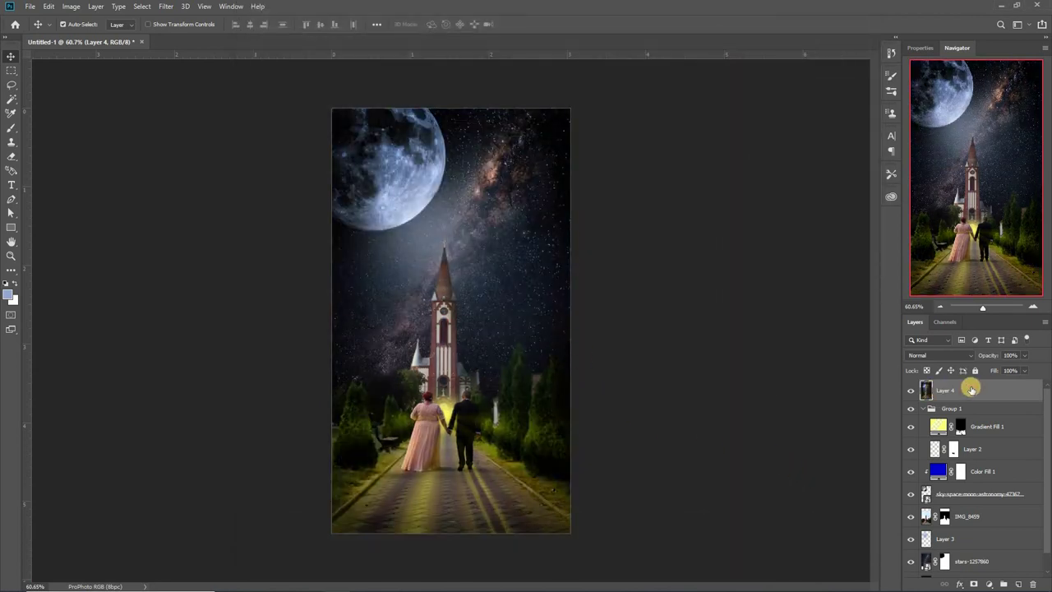
key("ctrl+j")
Apply a 1.0-pixel High Pass filter to Layer 4 copy and blend it in Linear Light.
left_click(169, 5)
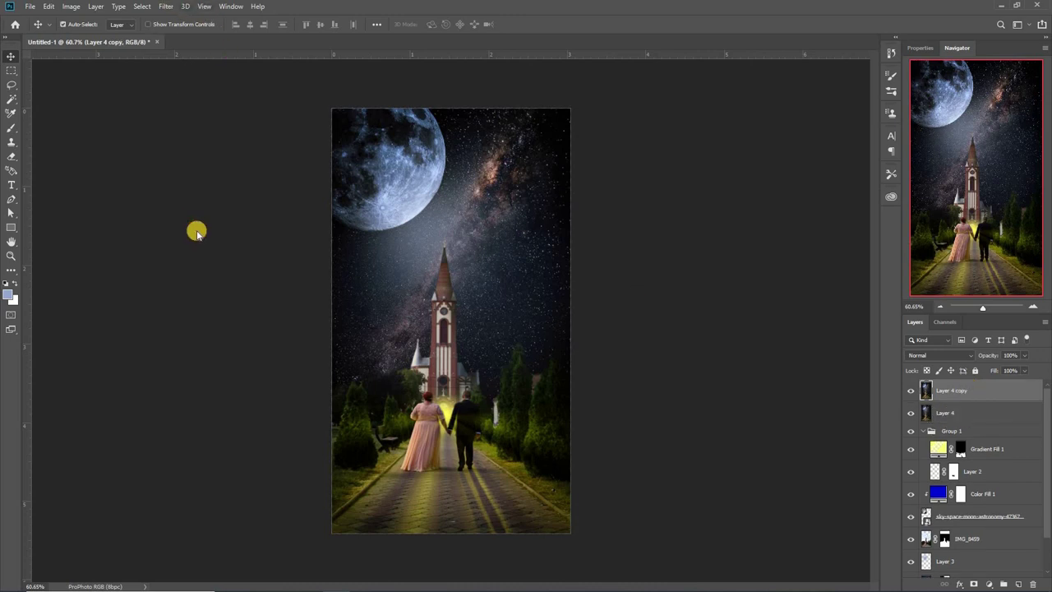
left_click(319, 234)
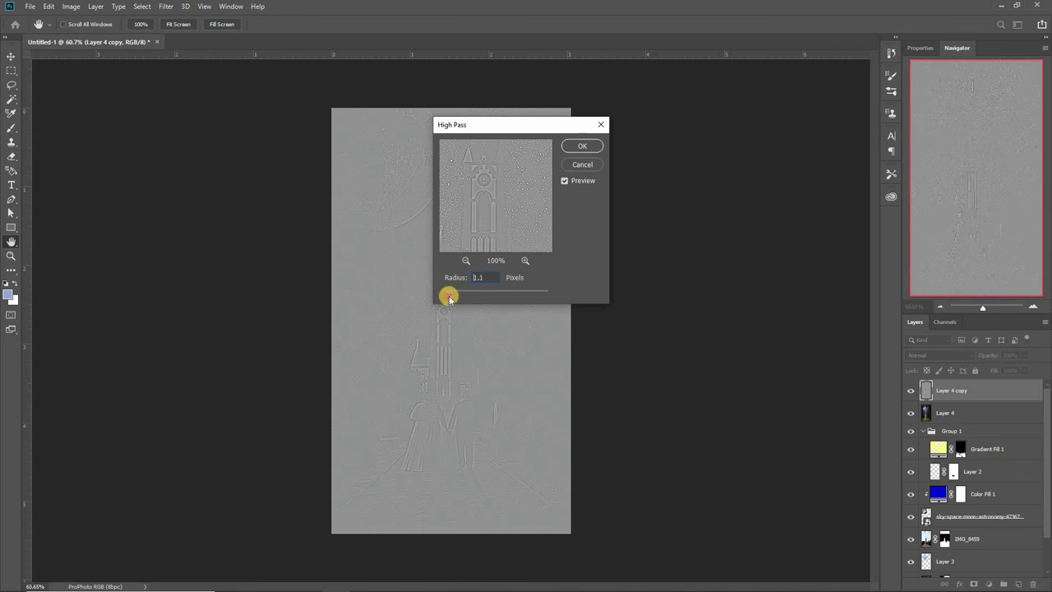
left_click(582, 146)
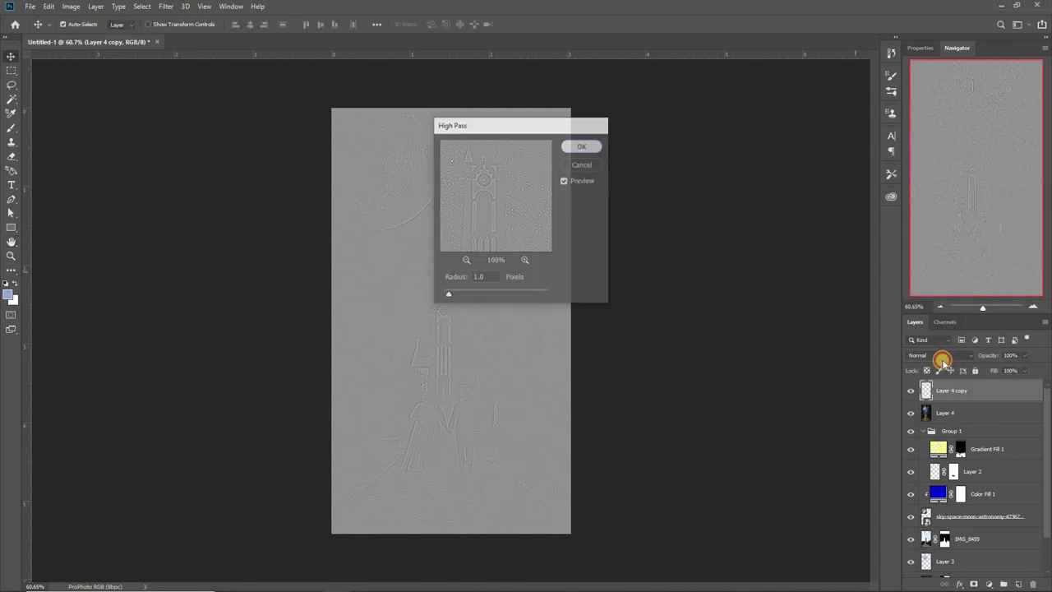
left_click(942, 359)
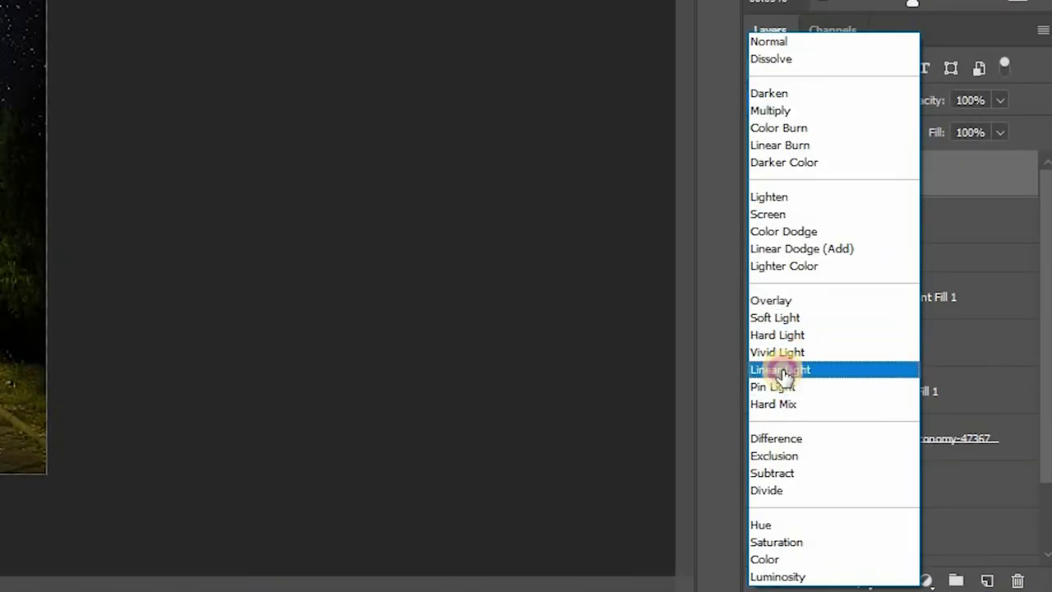
left_click(785, 372)
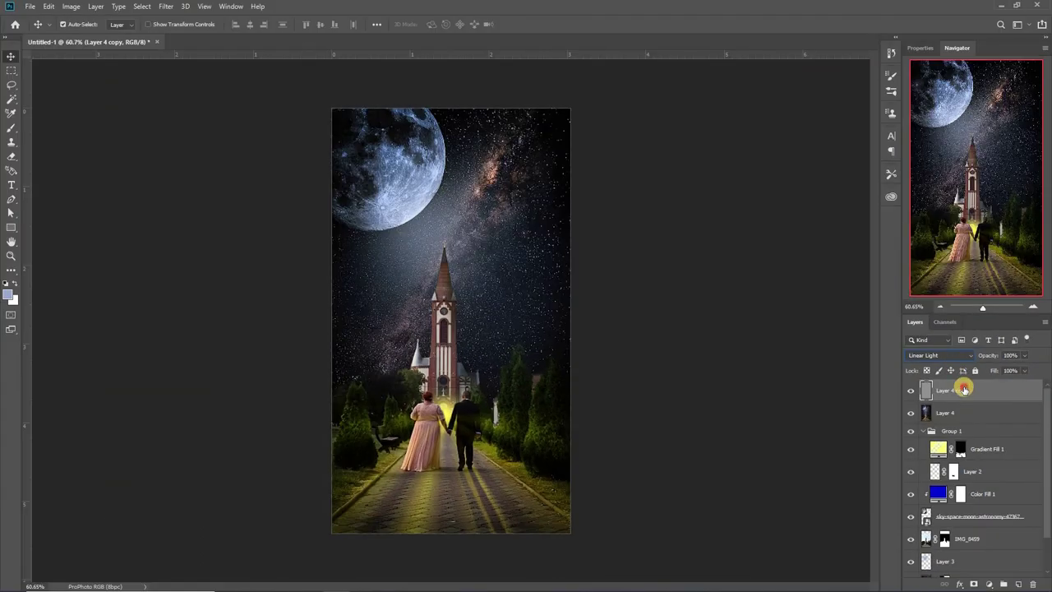